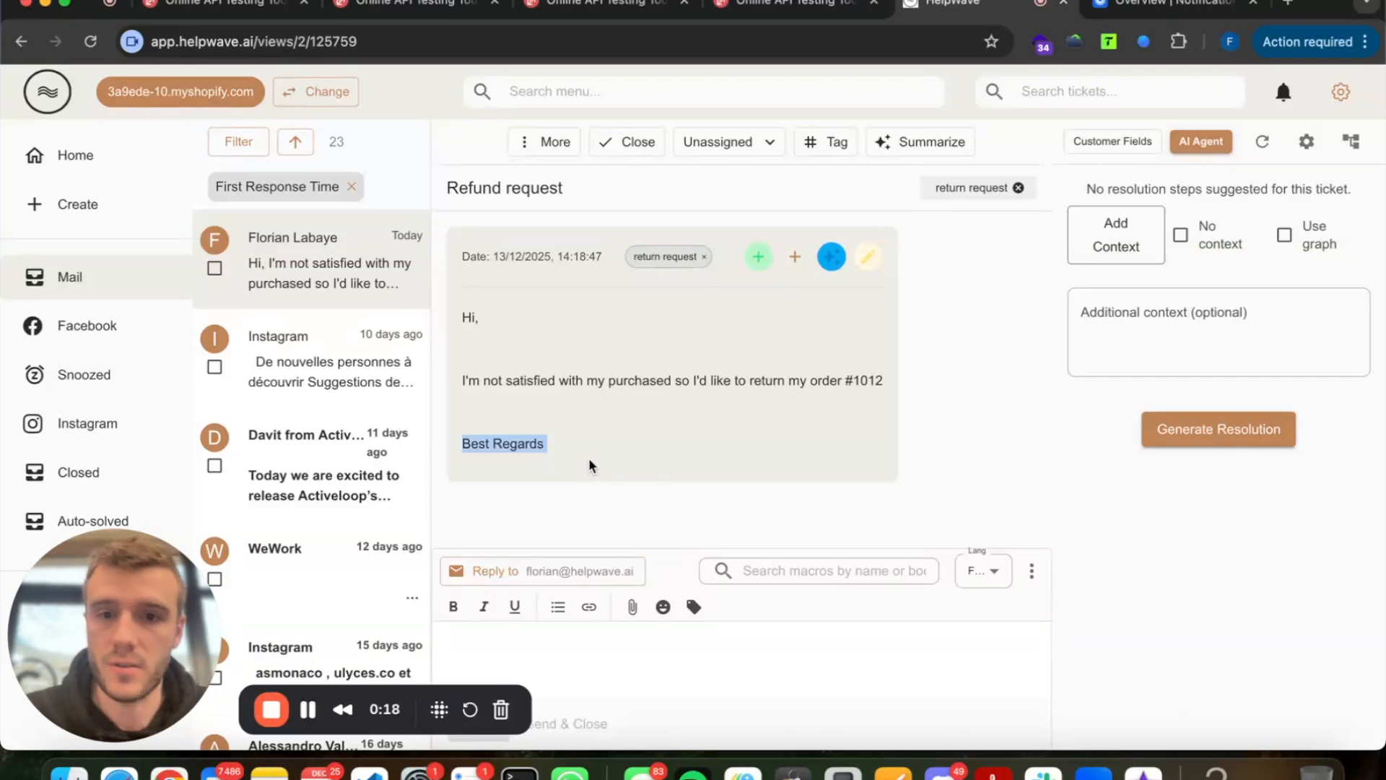
Read the customer's refund request message and the date it was sent.
drag(588, 458, 446, 270)
double_click(481, 259)
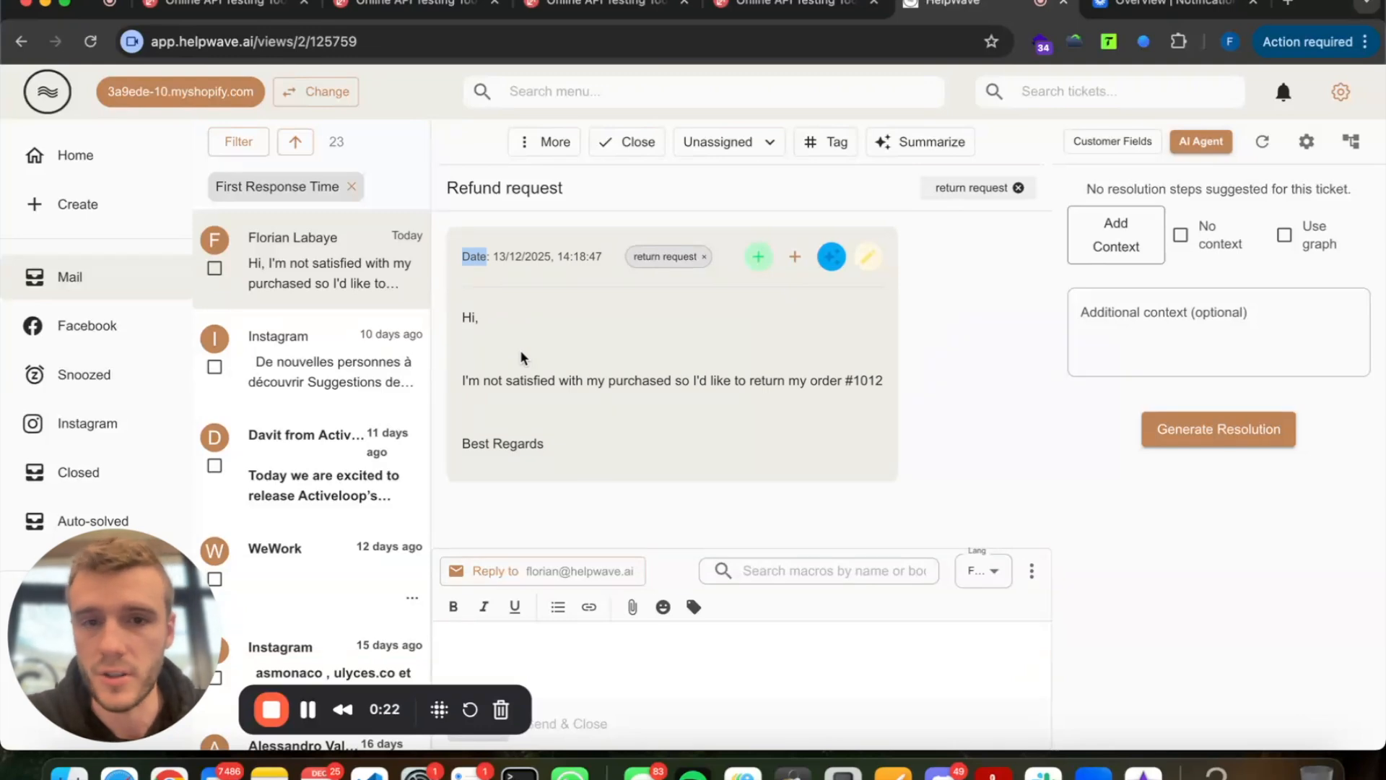
click(584, 437)
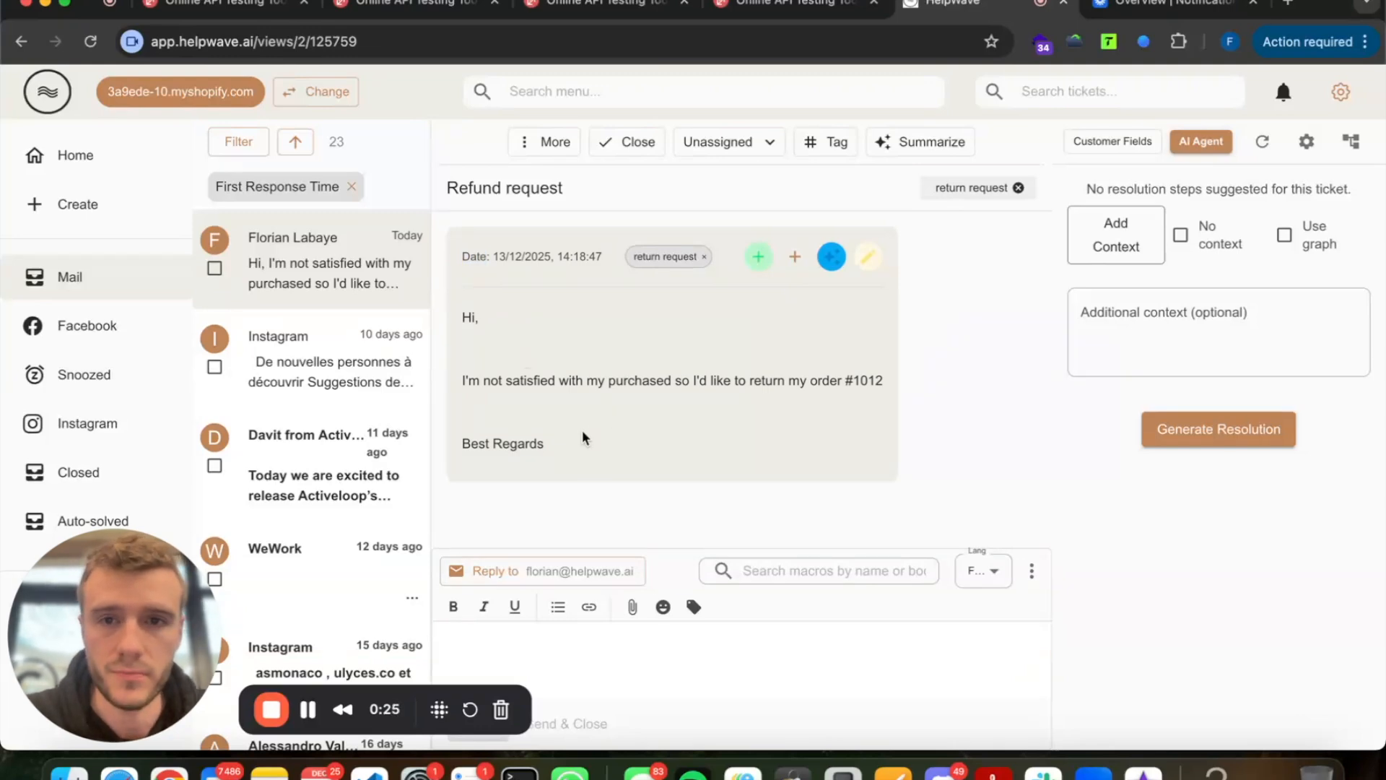
drag(751, 381, 814, 379)
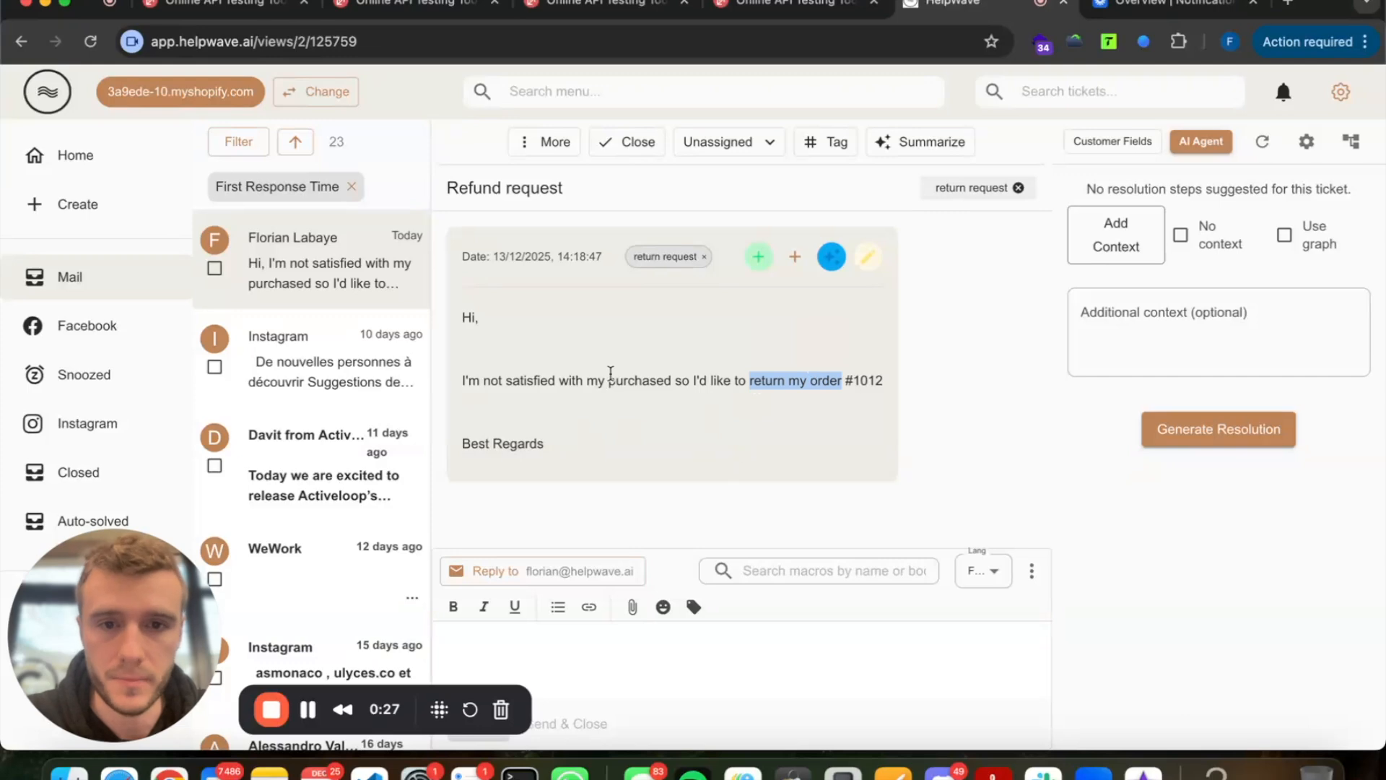
click(539, 430)
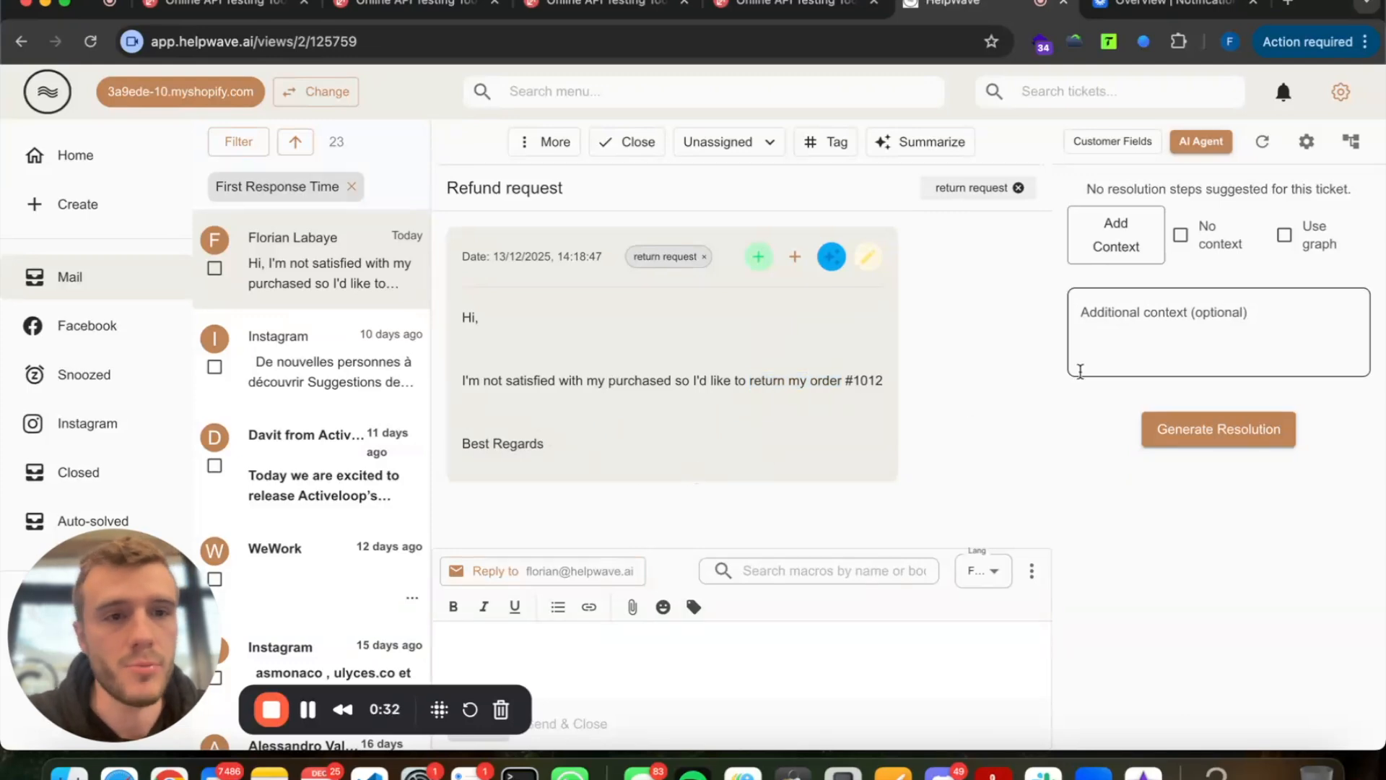
click(1084, 260)
text(step)
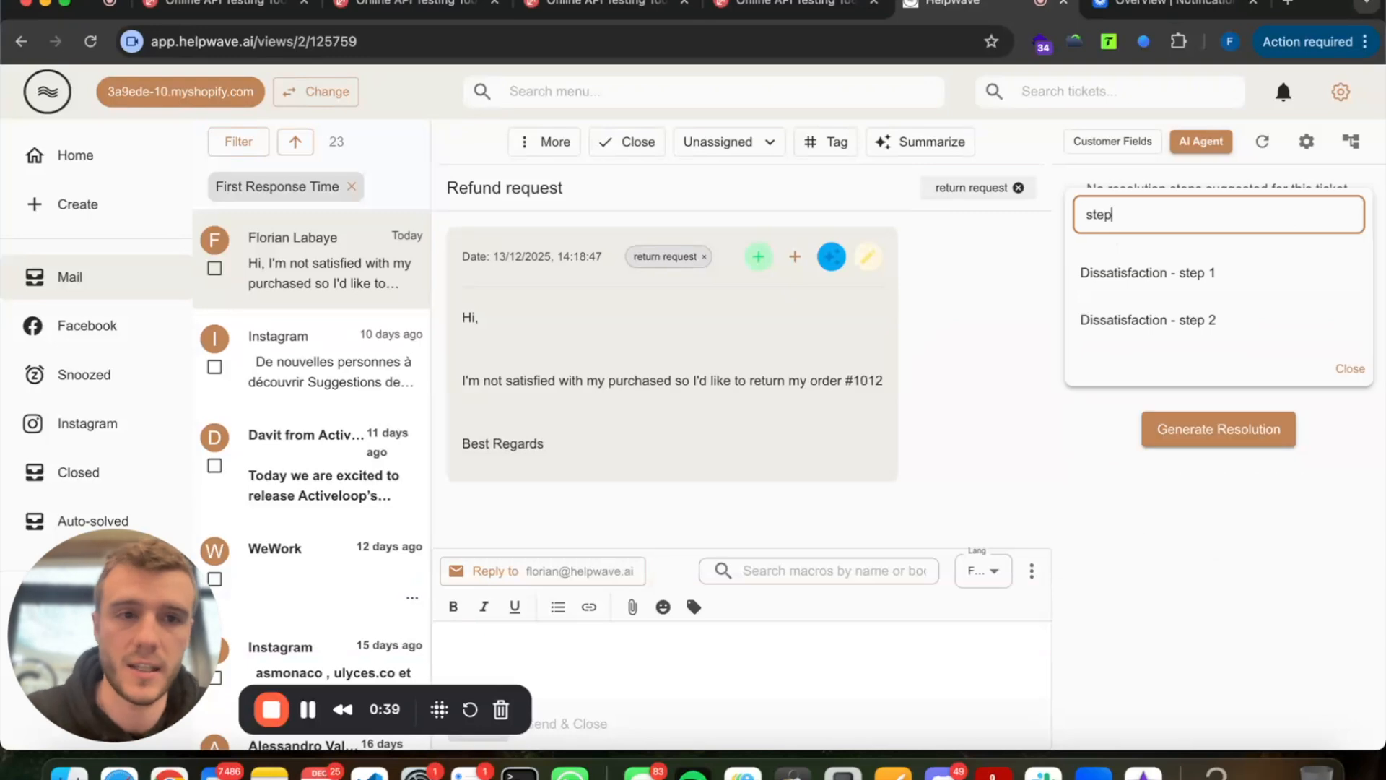
click(1123, 318)
click(1292, 294)
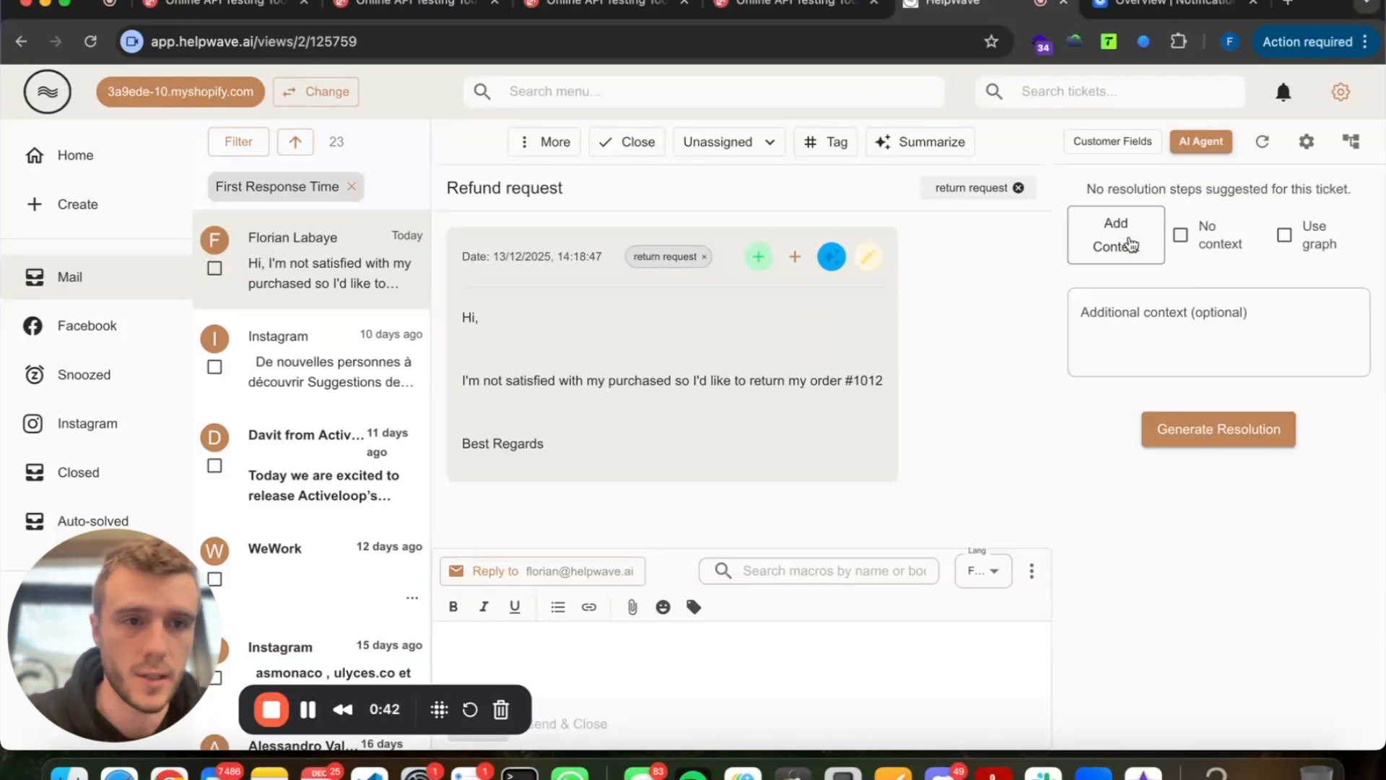
Search the context articles for "step" and attach "Dissatisfaction - step 1" to the ticket's AI agent.
click(1130, 246)
text(step)
click(1135, 273)
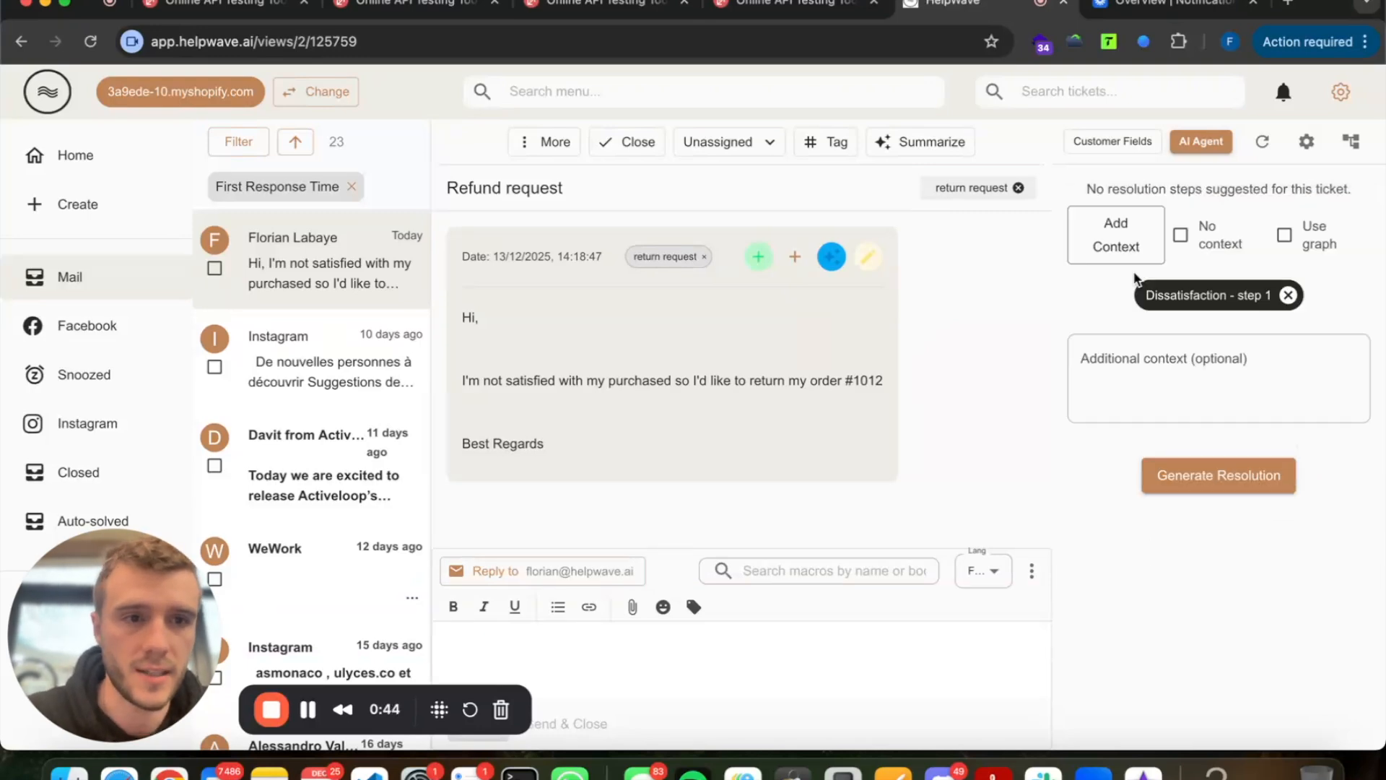
Review the attached article's return eligibility conditions and First Retention Attempt template, and close it without saving.
click(1155, 293)
scroll(520, 404, down, 3)
click(384, 298)
triple_click(384, 299)
drag(384, 299, 494, 494)
scroll(494, 494, down, 2)
click(504, 504)
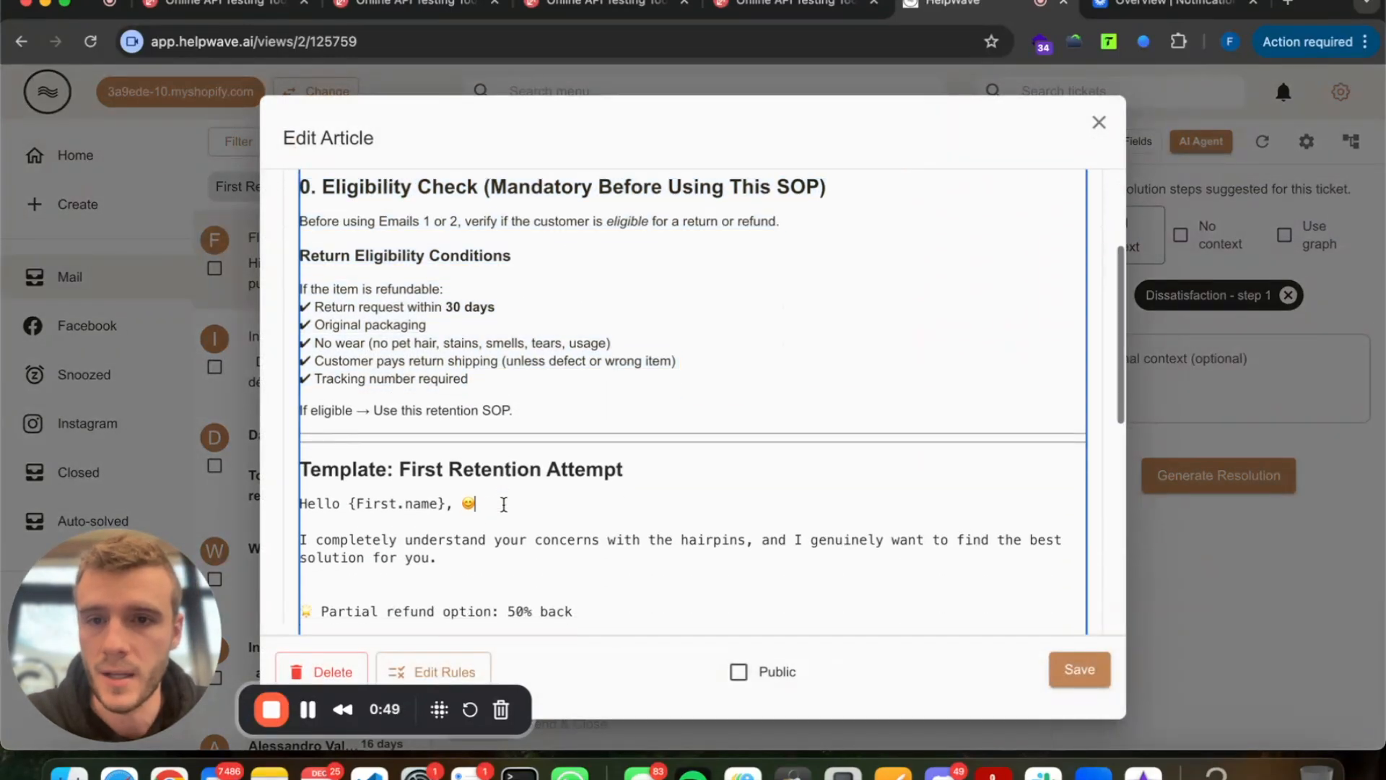
scroll(504, 504, down, 3)
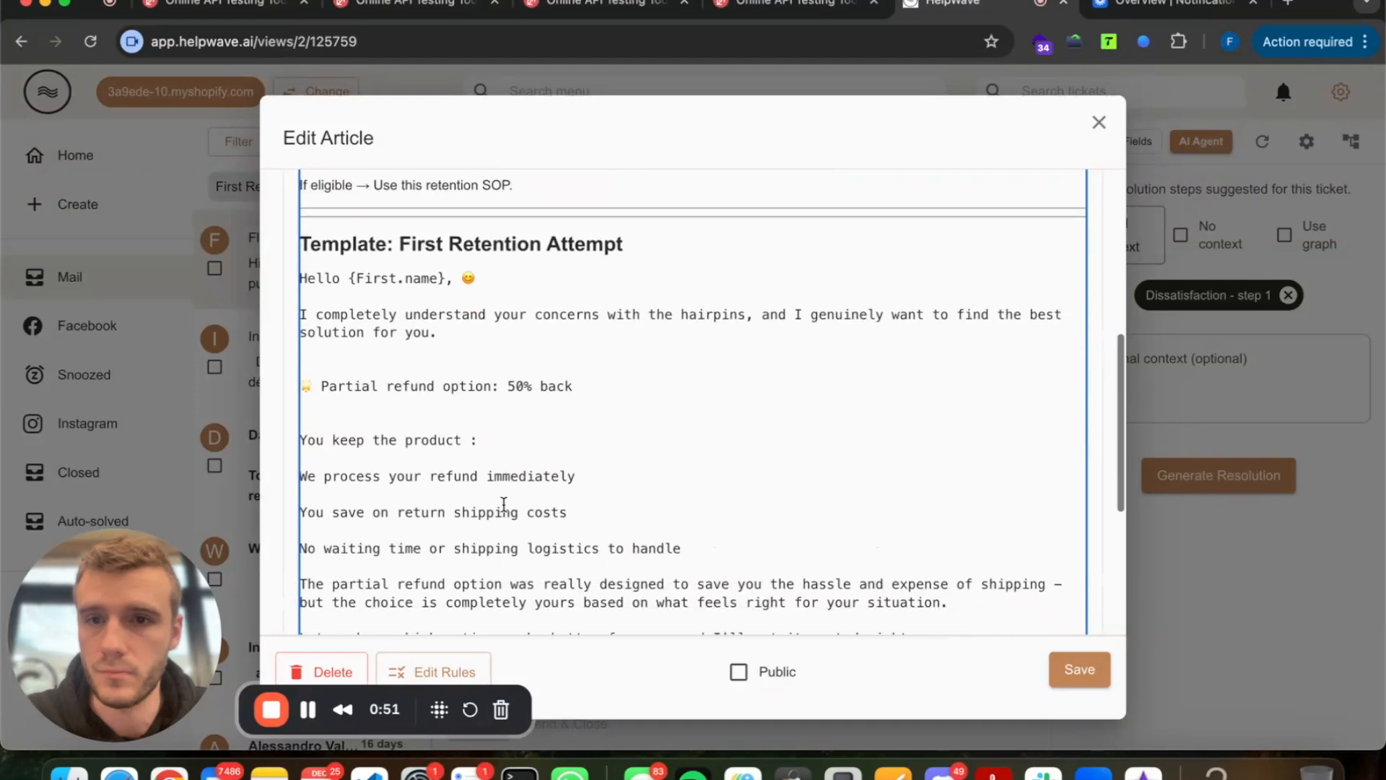
key(super+a)
scroll(376, 303, down, 3)
click(414, 345)
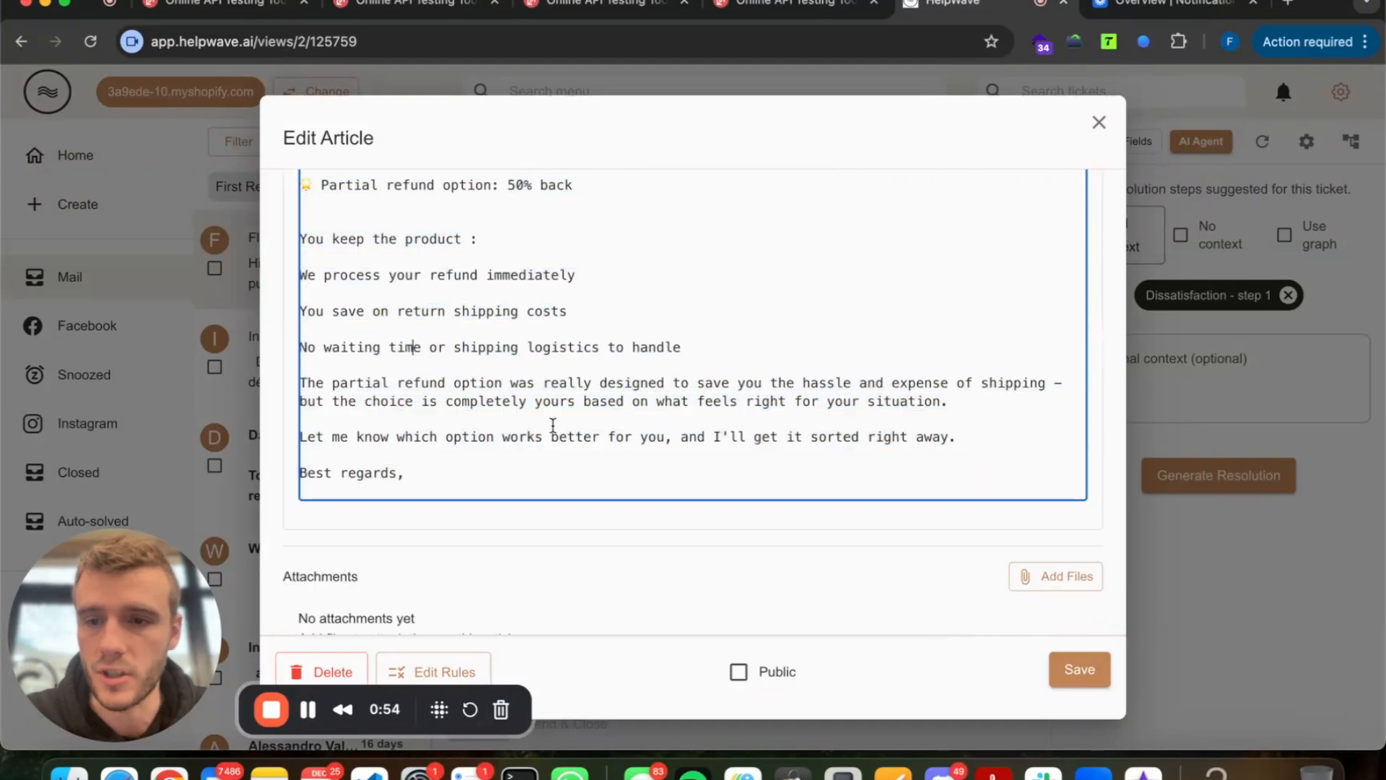
scroll(553, 426, down, 2)
scroll(553, 426, up, 4)
scroll(553, 425, up, 10)
click(1233, 432)
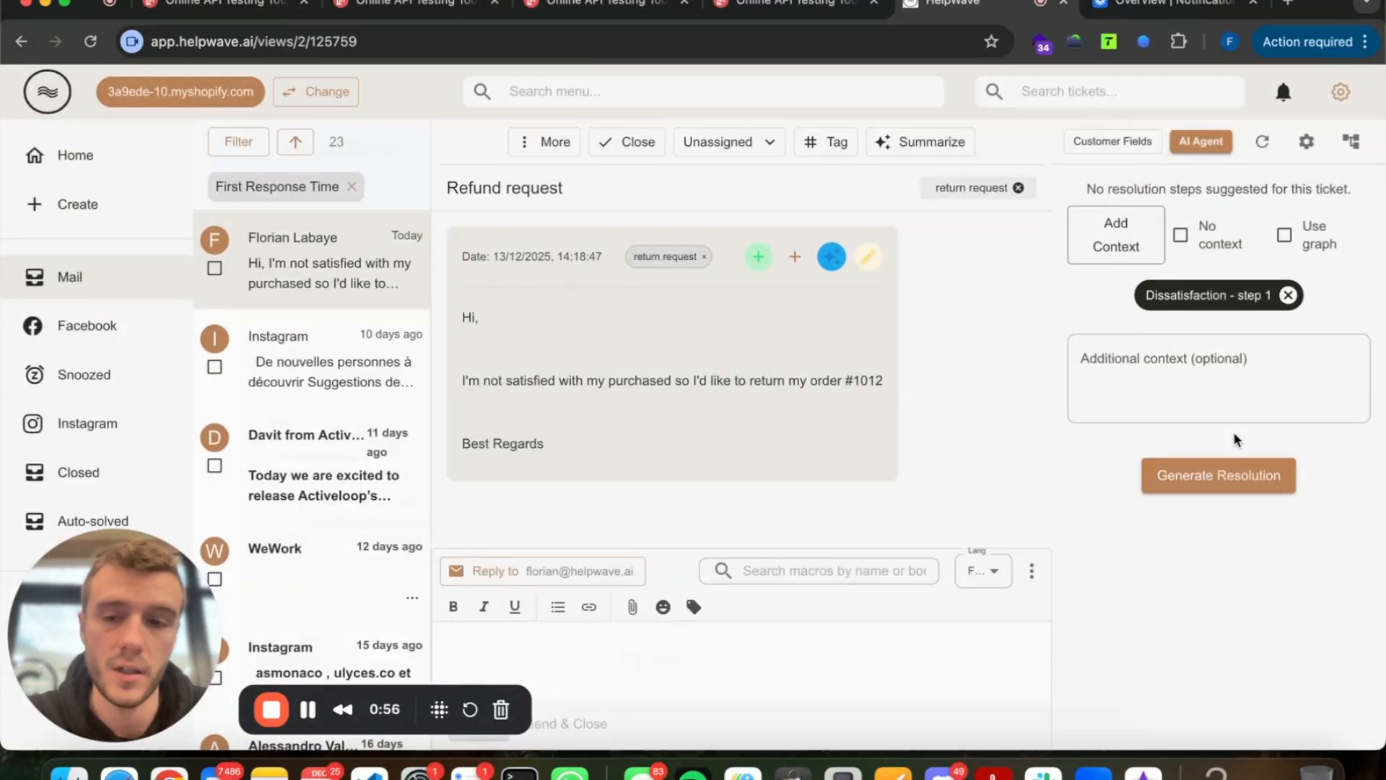
Generate a resolution for the ticket and check the drafted response against the customer's message.
click(1170, 477)
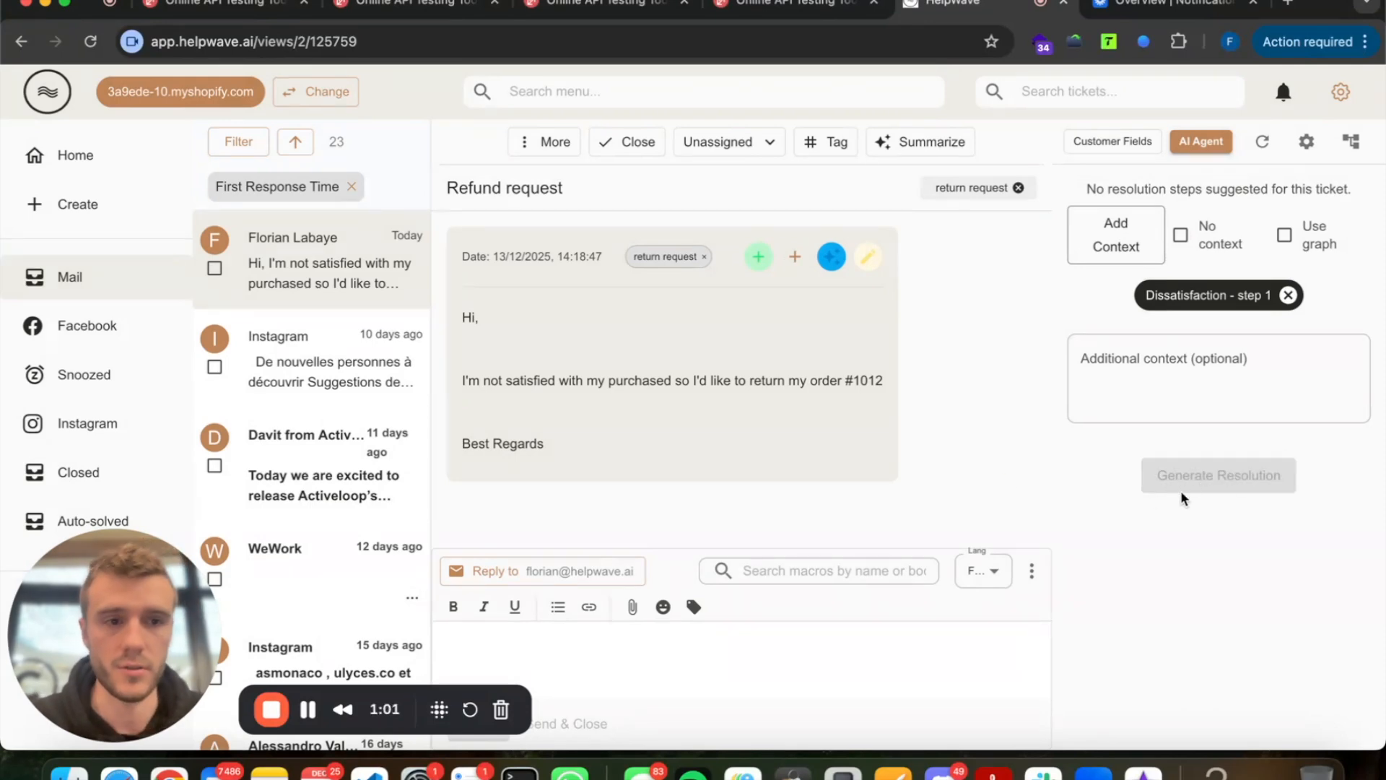
scroll(1181, 491, down, 5)
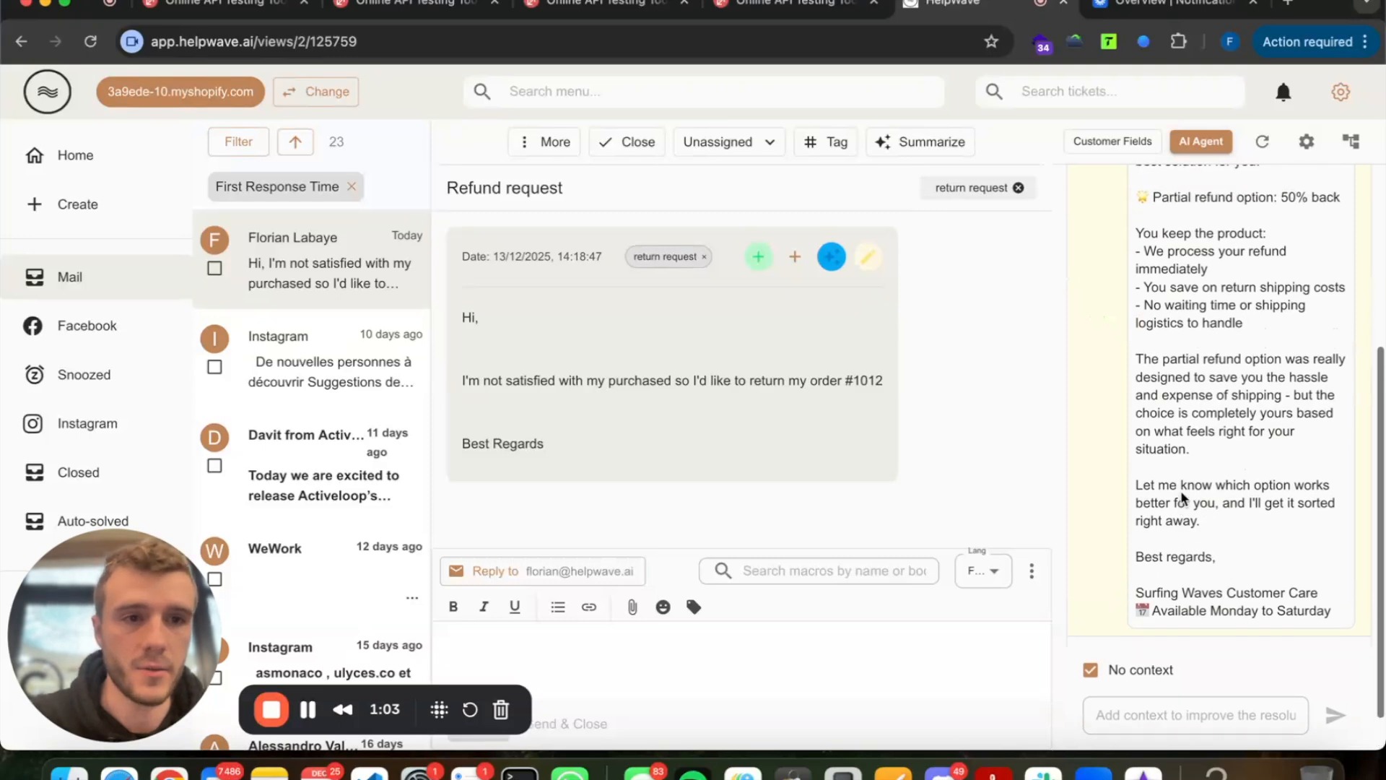
scroll(1181, 491, down, 10)
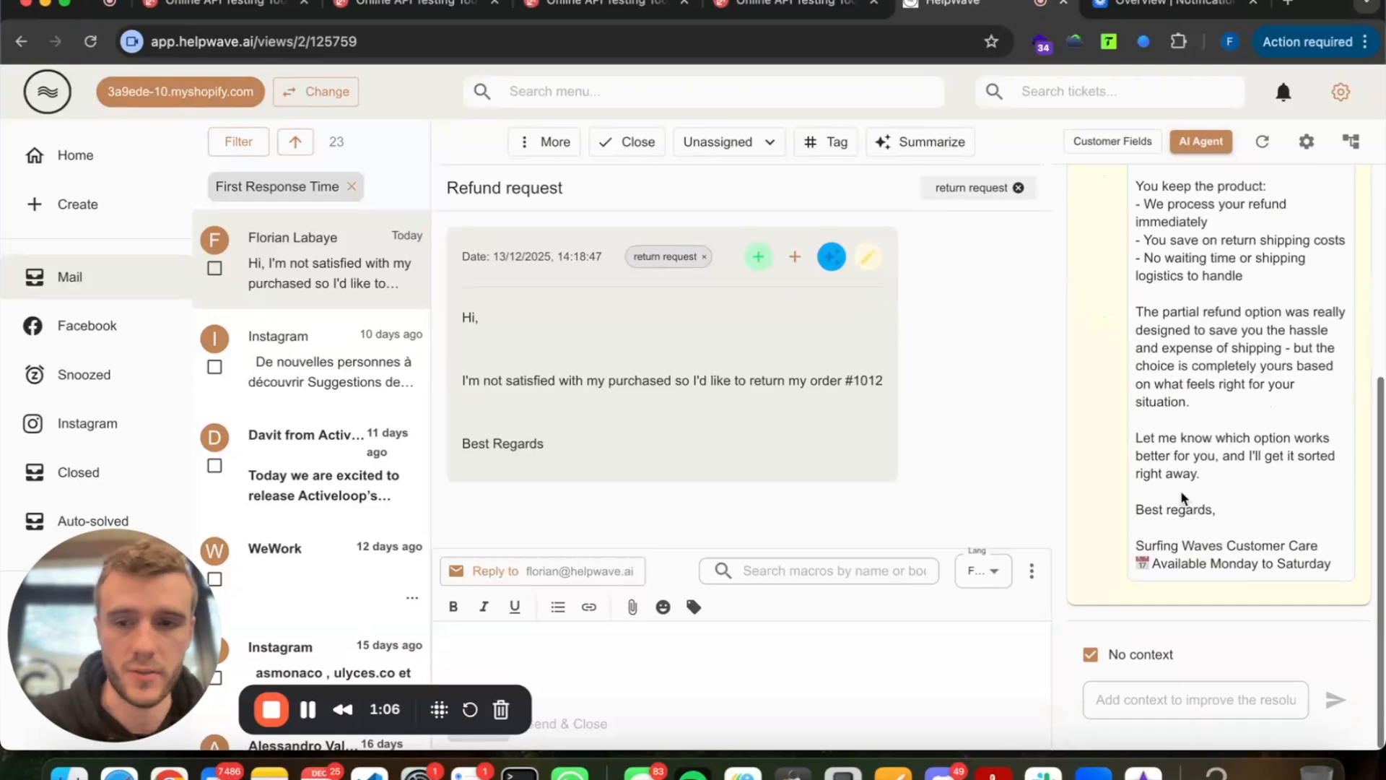
scroll(1181, 491, up, 10)
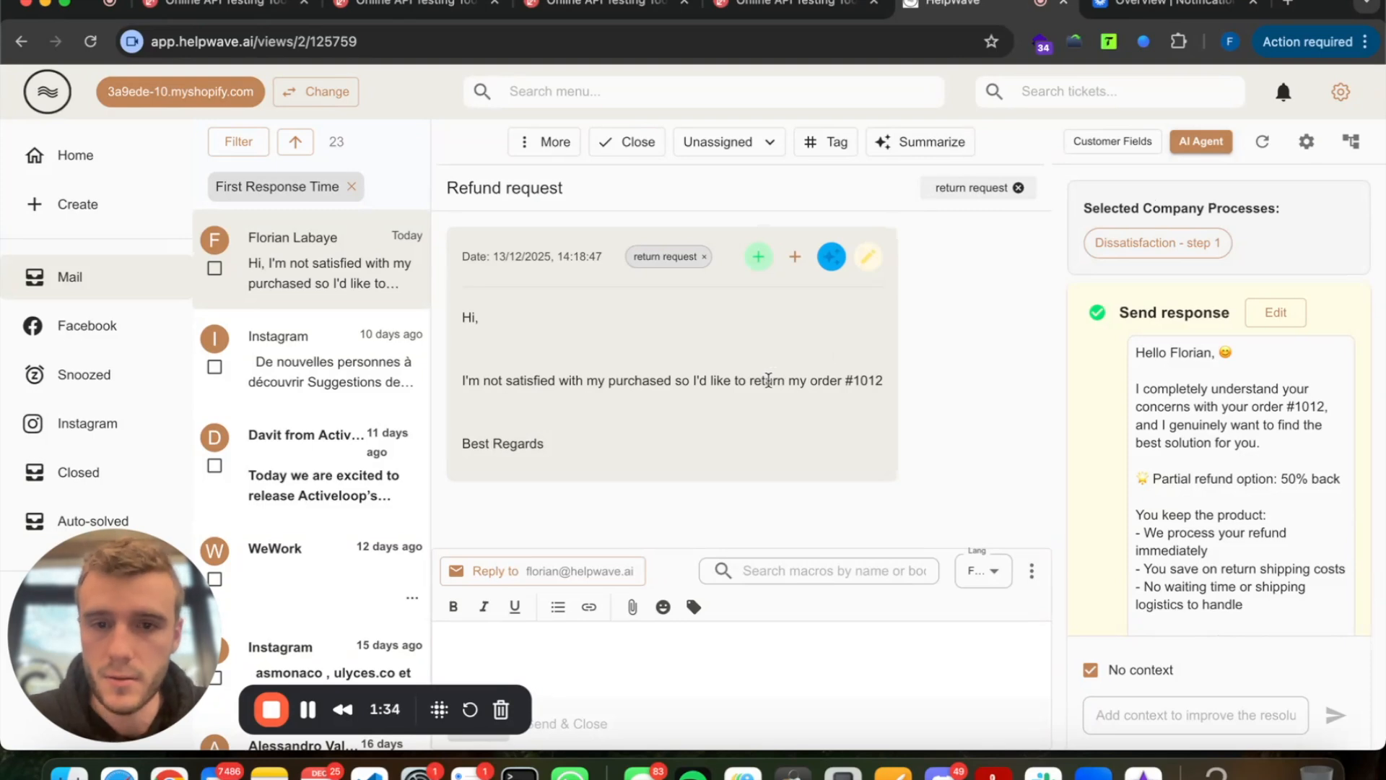
drag(610, 449, 491, 189)
click(540, 260)
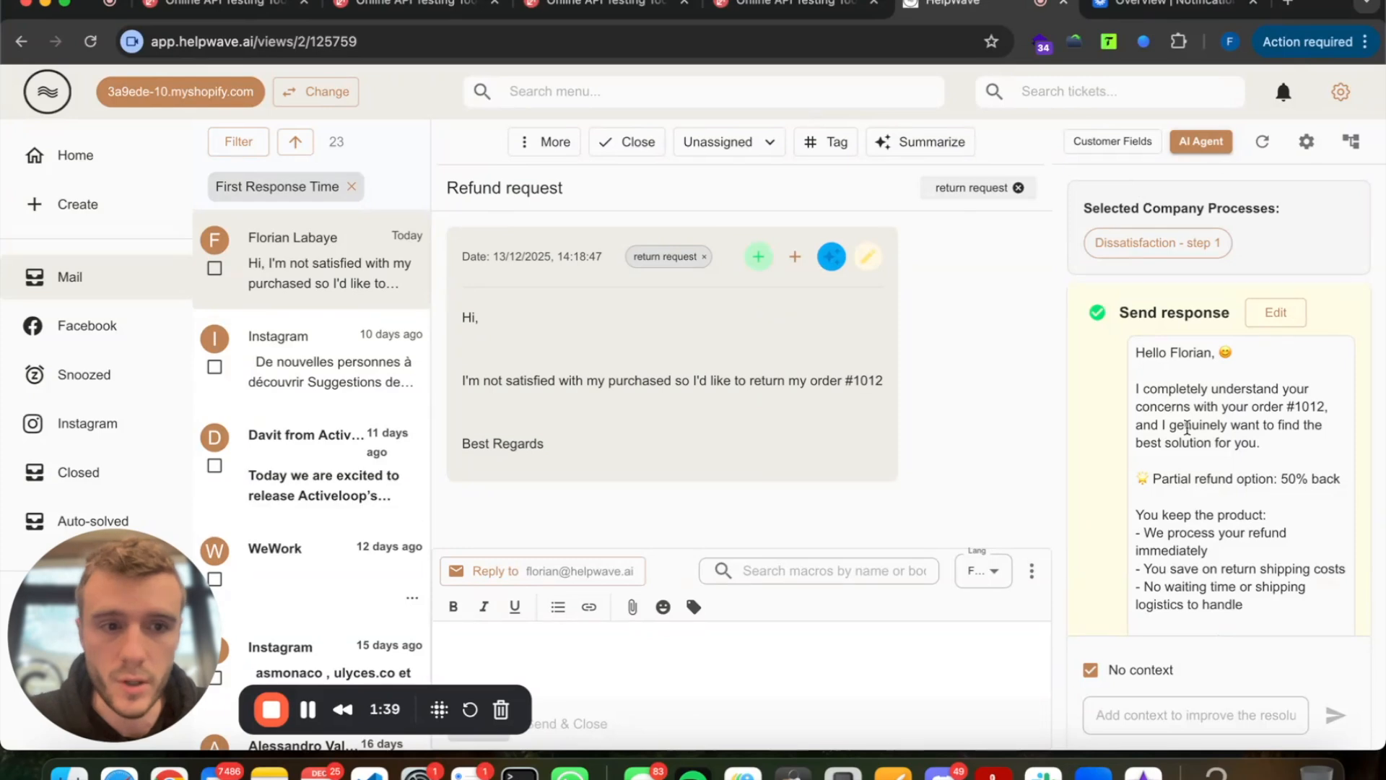
scroll(1190, 434, down, 5)
scroll(1188, 426, up, 4)
scroll(1186, 351, up, 1)
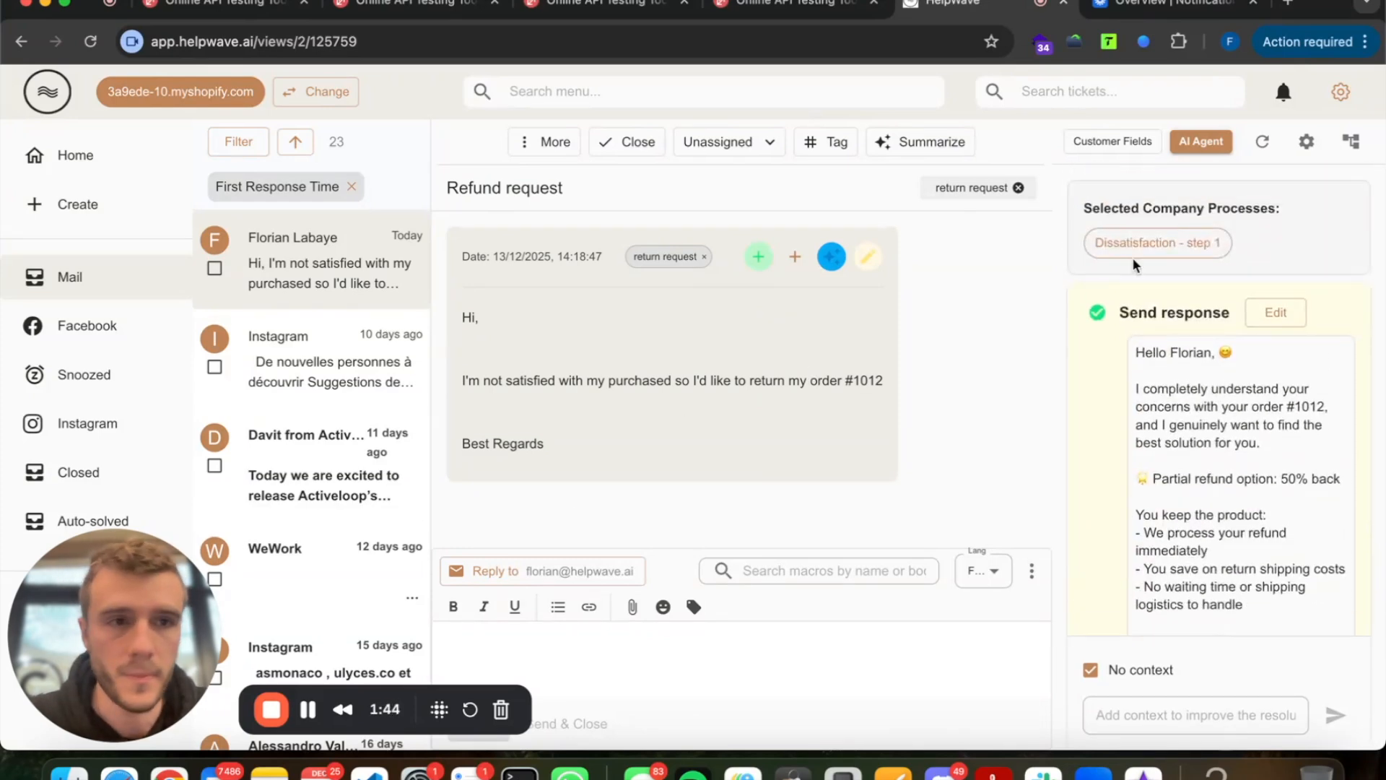
Open the workflow graph and start a First response node under Mail inquiries, labelled "Dissatisfaction - step 1".
click(1352, 142)
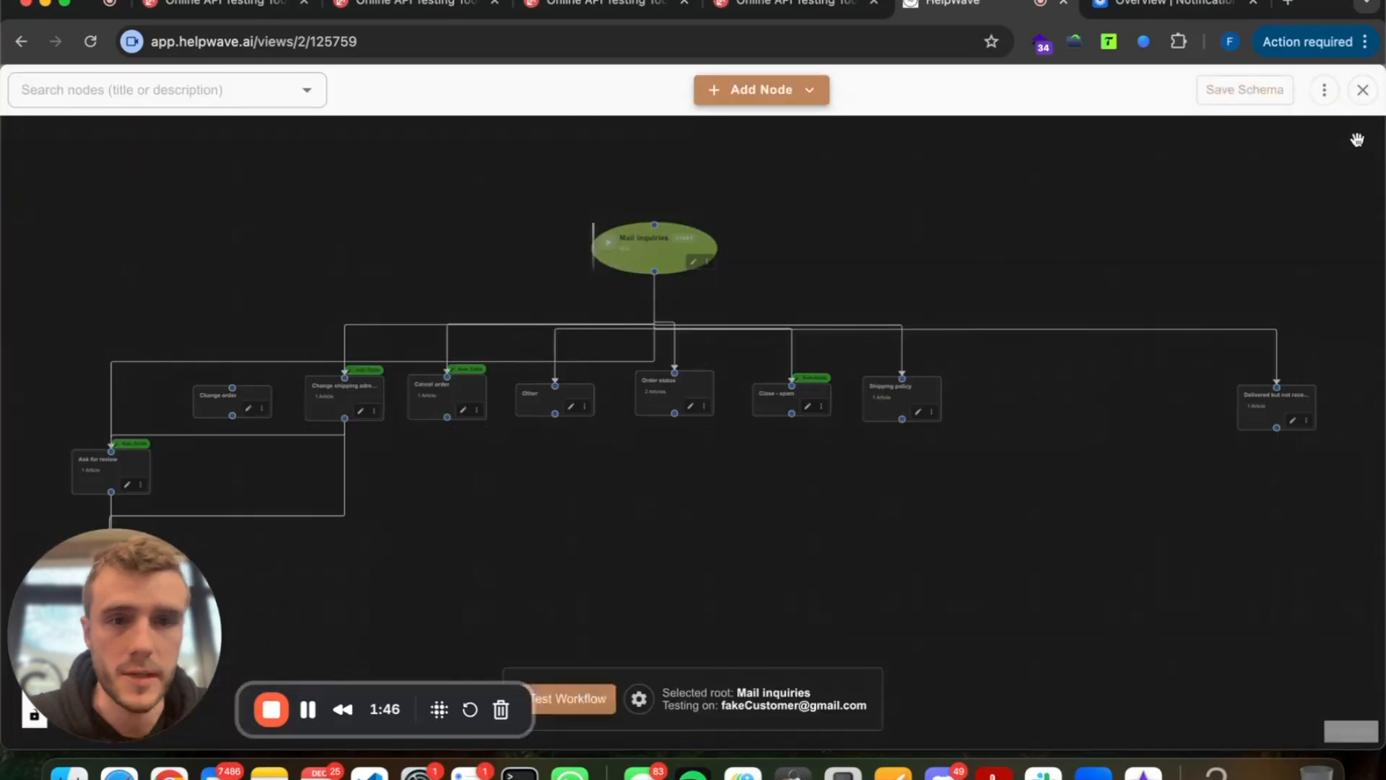
scroll(979, 378, right, 5)
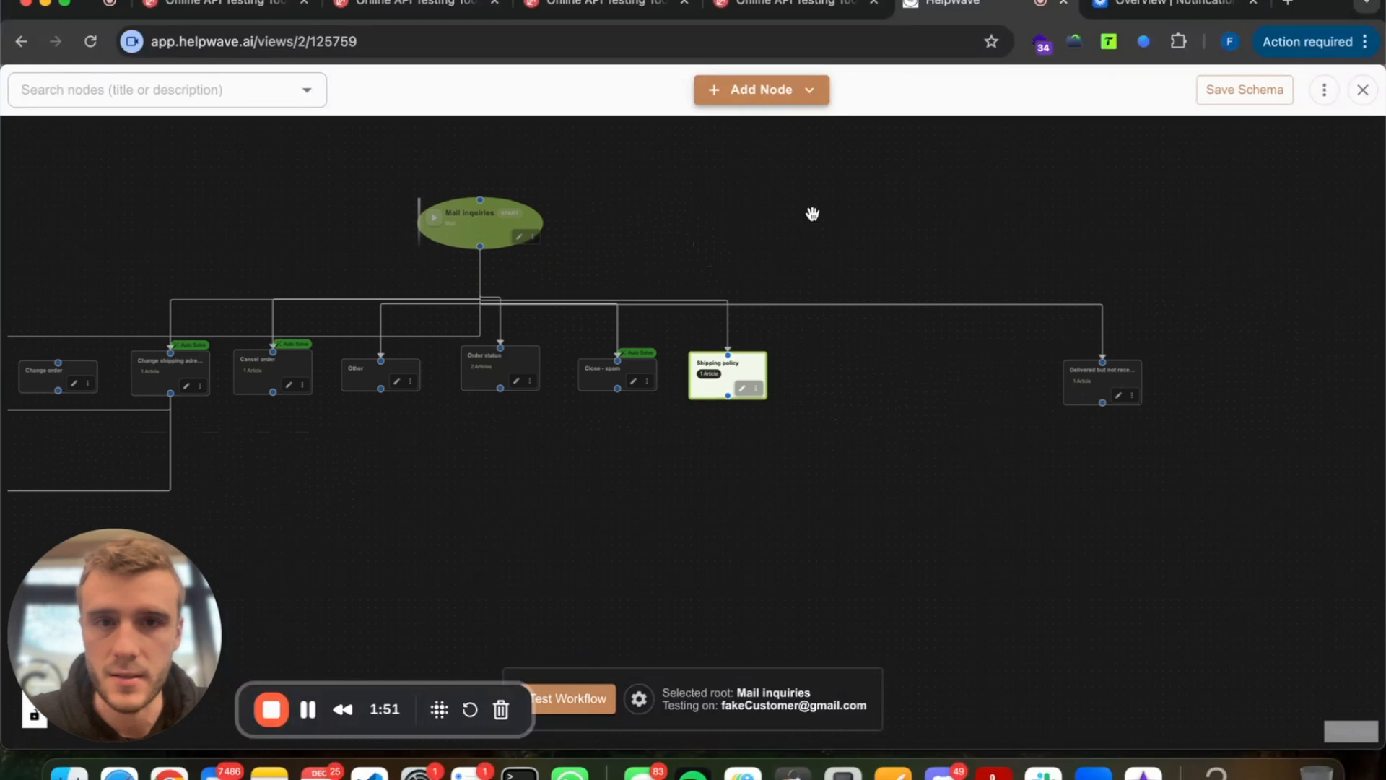
click(763, 80)
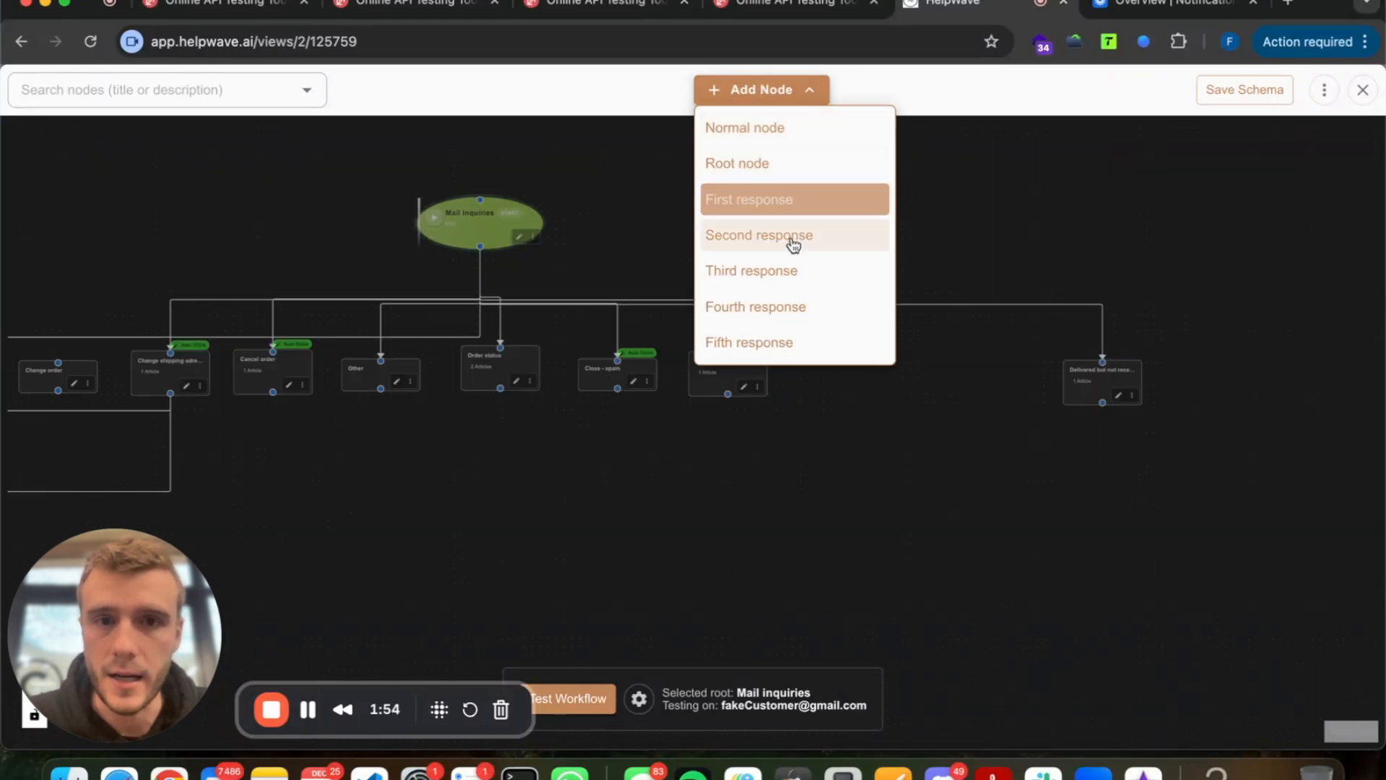
click(798, 200)
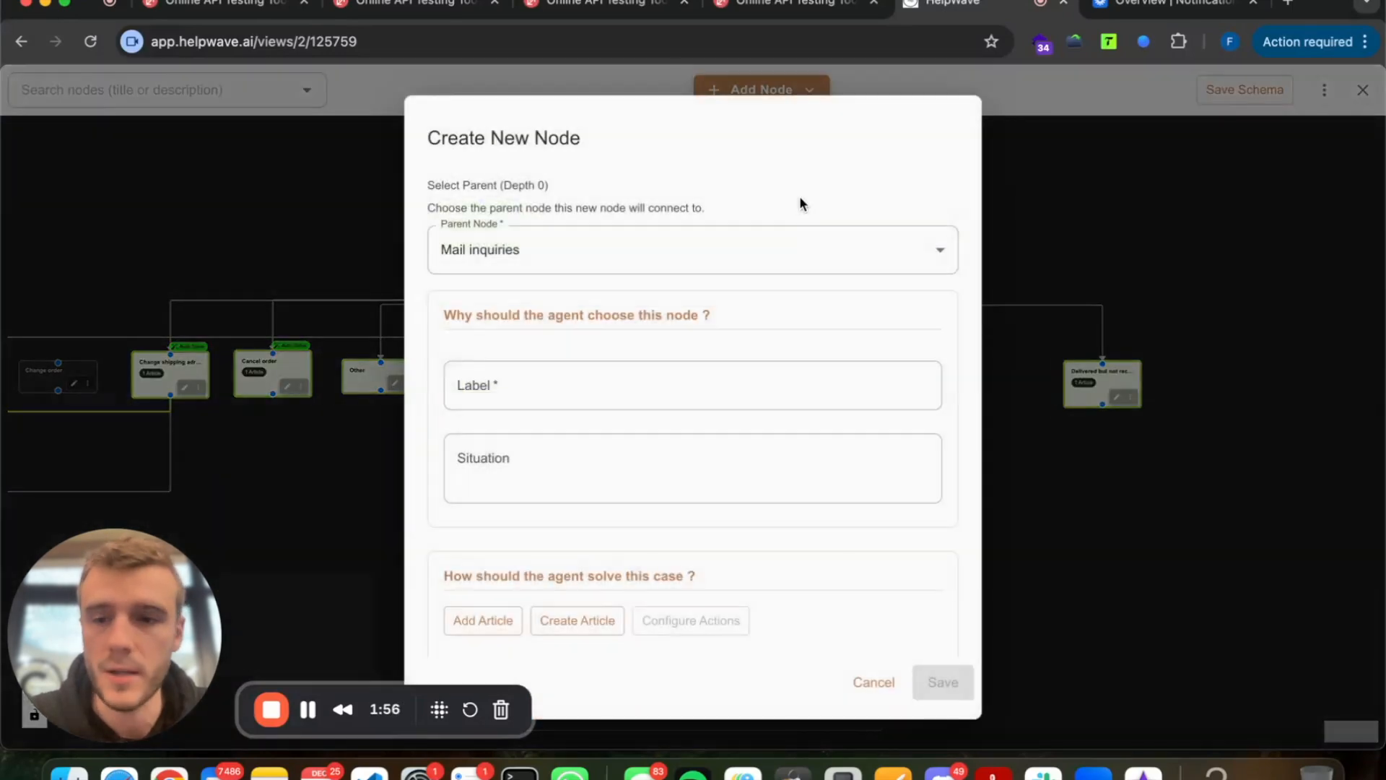
click(647, 384)
scroll(659, 357, down, 2)
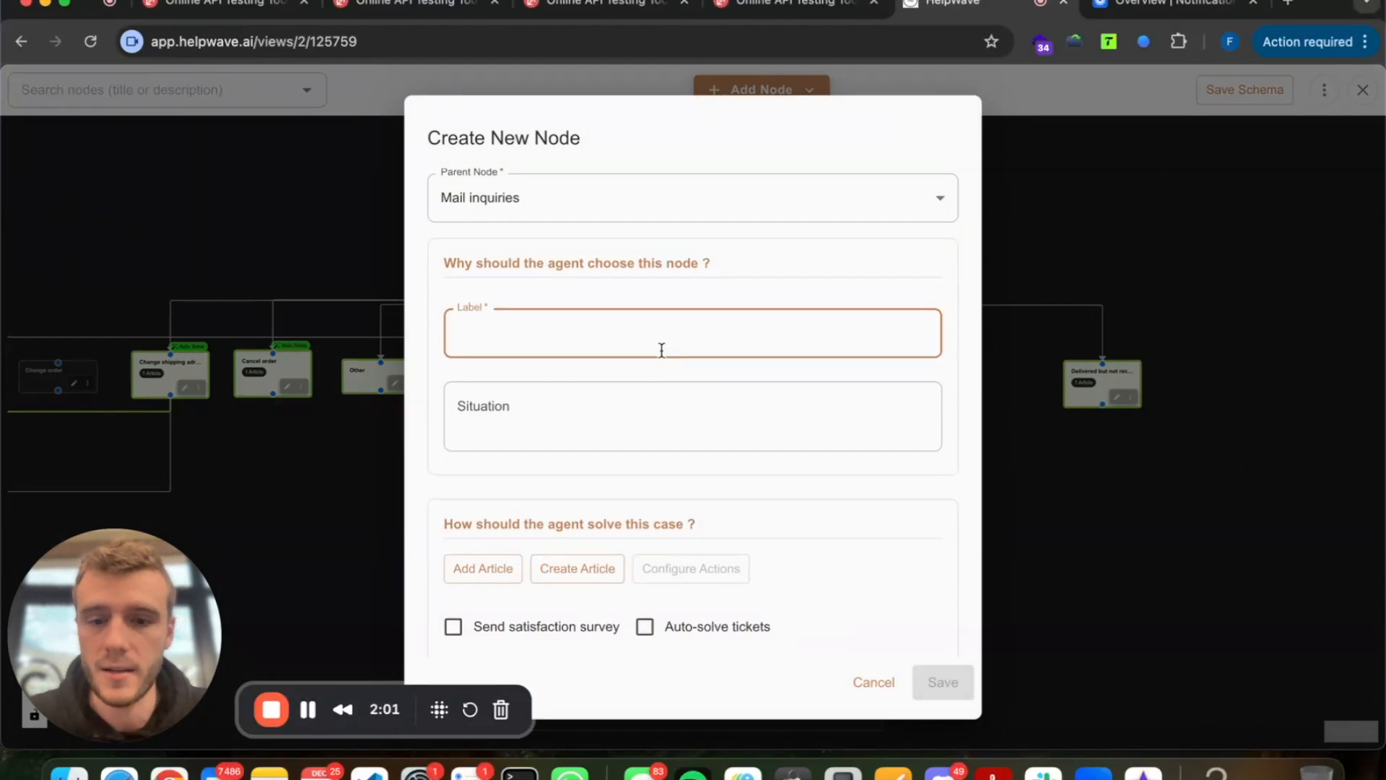
text(Dissatis)
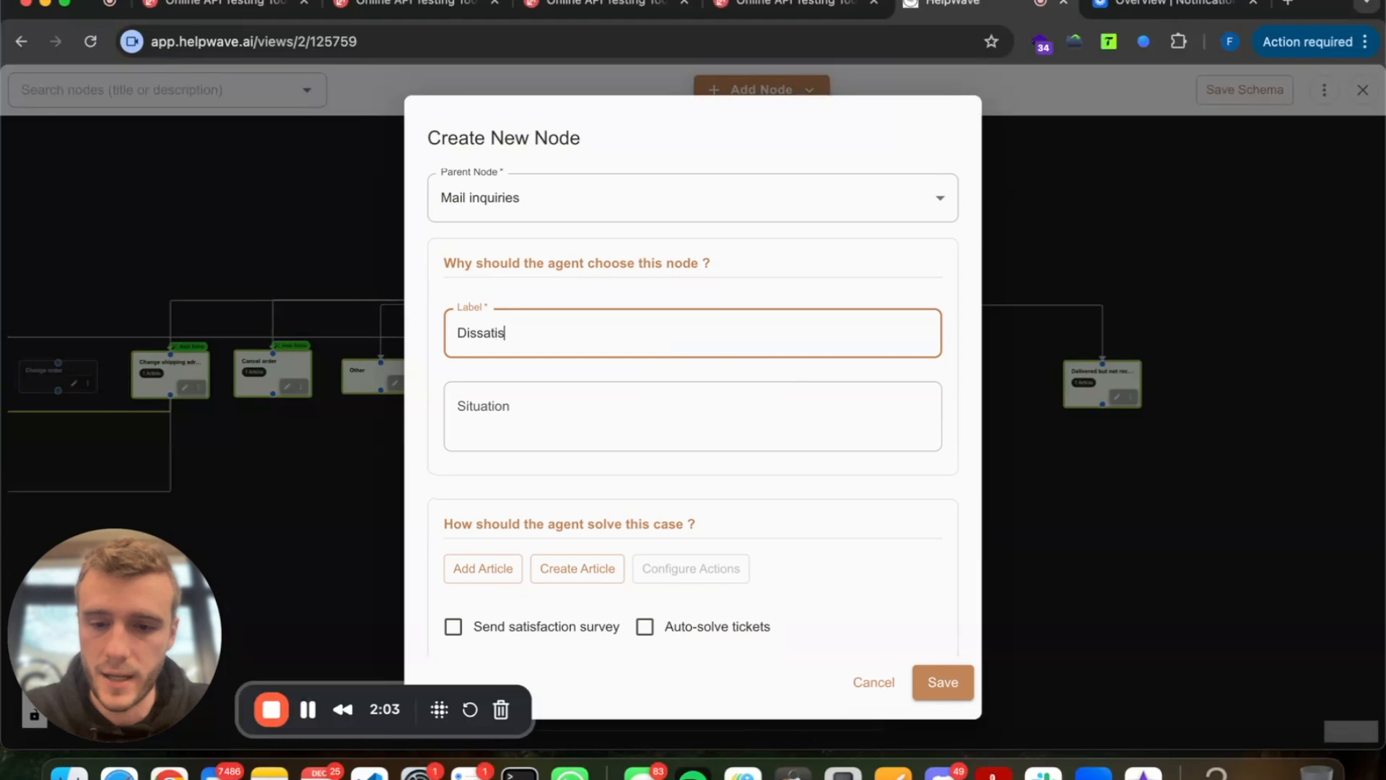
text(faction - step 1)
Describe the node's situation as all cases where the customer asks for a return, a refund or an exchange, and save the node.
click(606, 415)
scroll(605, 419, down, 2)
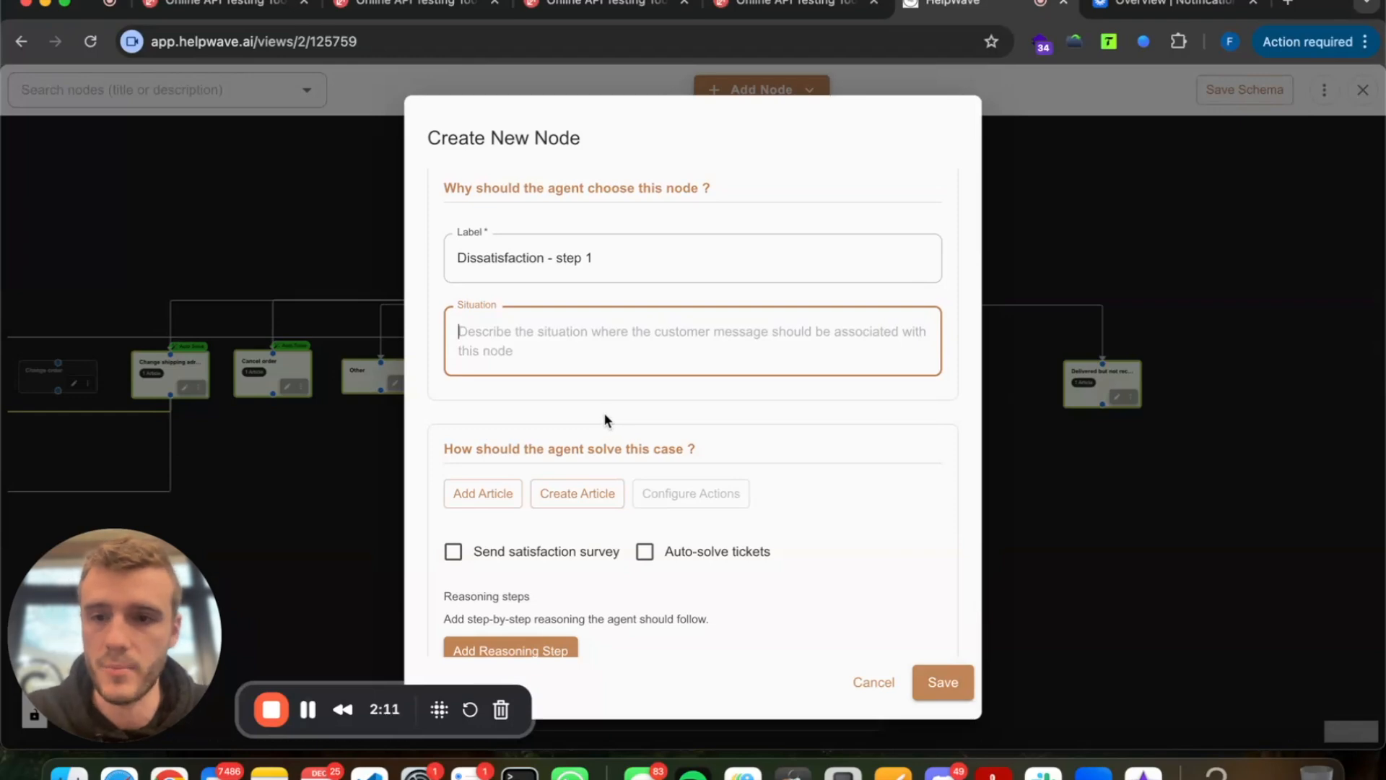
text(All cases whe)
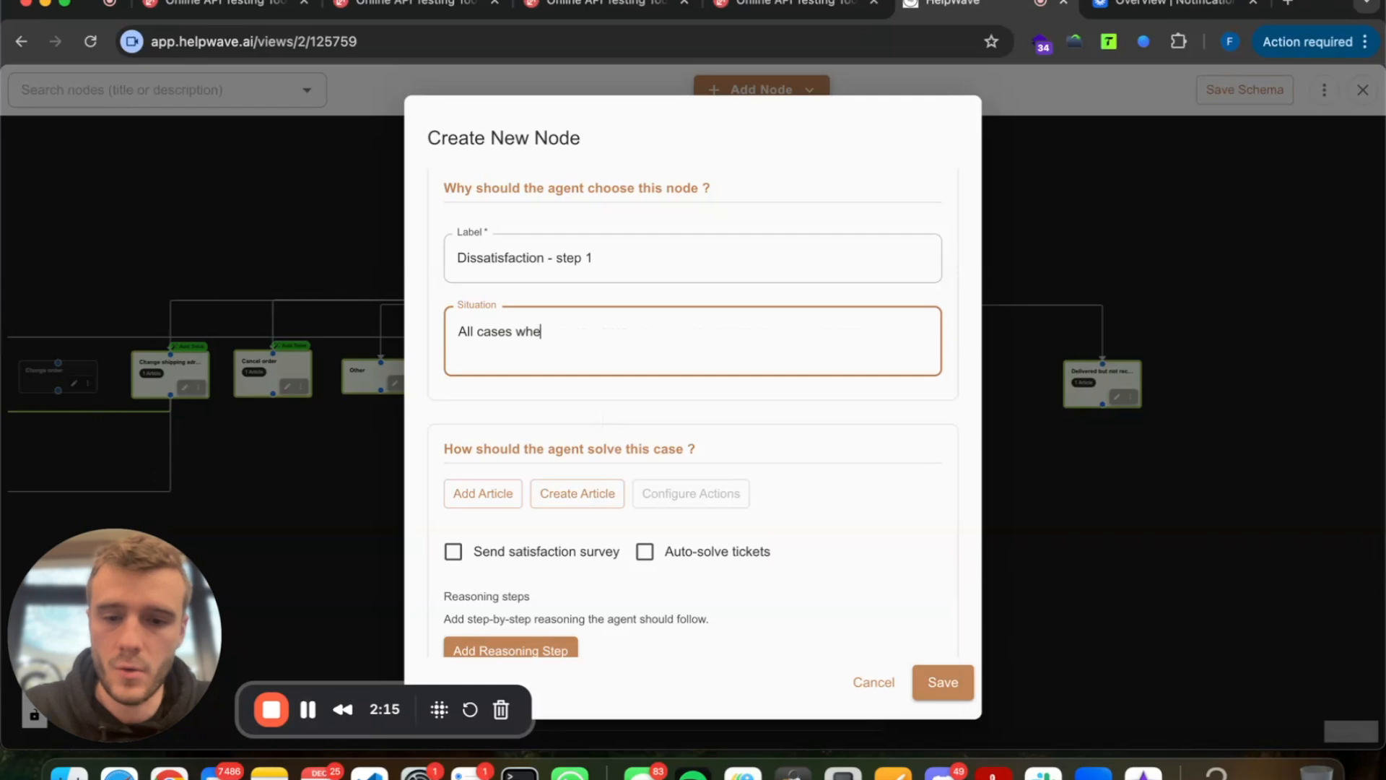
text(rre the customer asks for : - a ret)
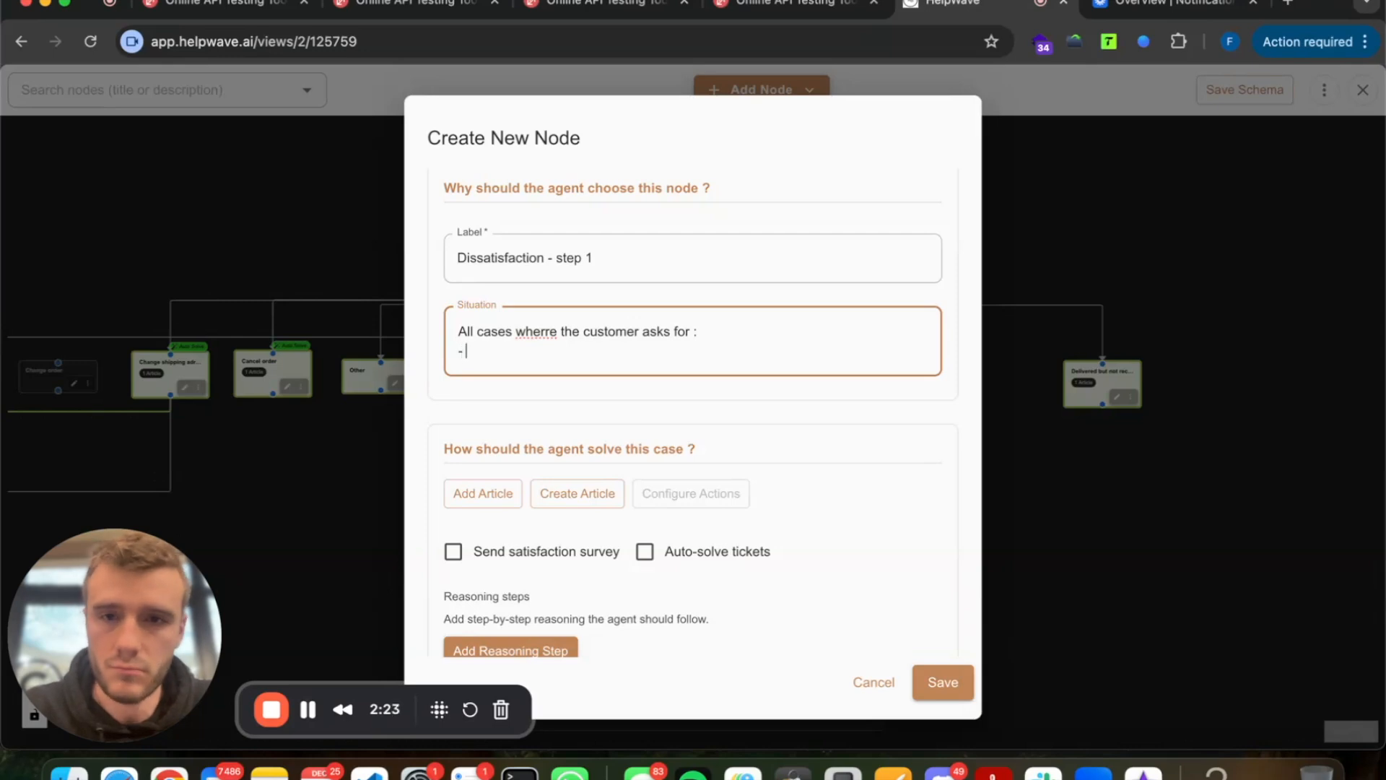
text(urn)
key(Return)
text(- a refun)
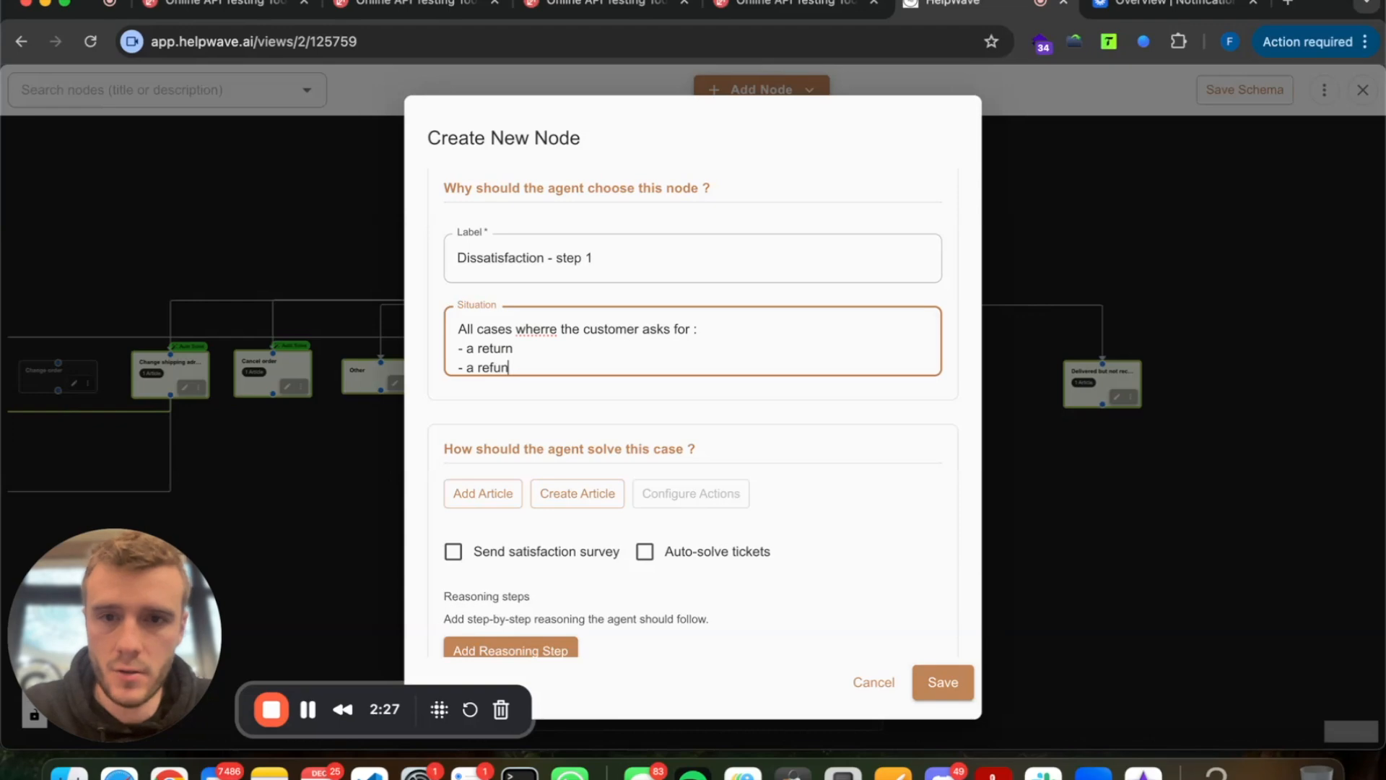
text(d)
key(Return)
text(- an exchange)
scroll(640, 371, down, 3)
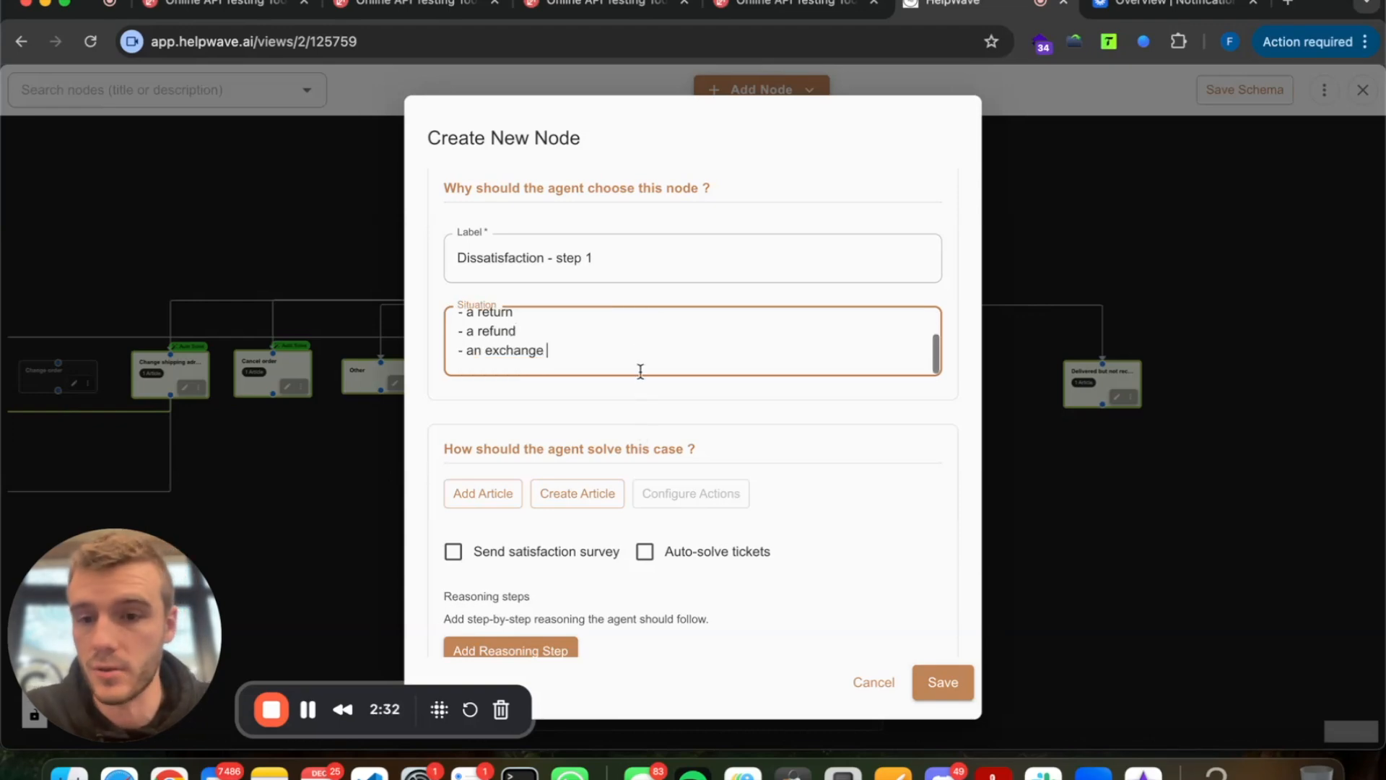
scroll(642, 461, up, 4)
scroll(608, 473, up, 1)
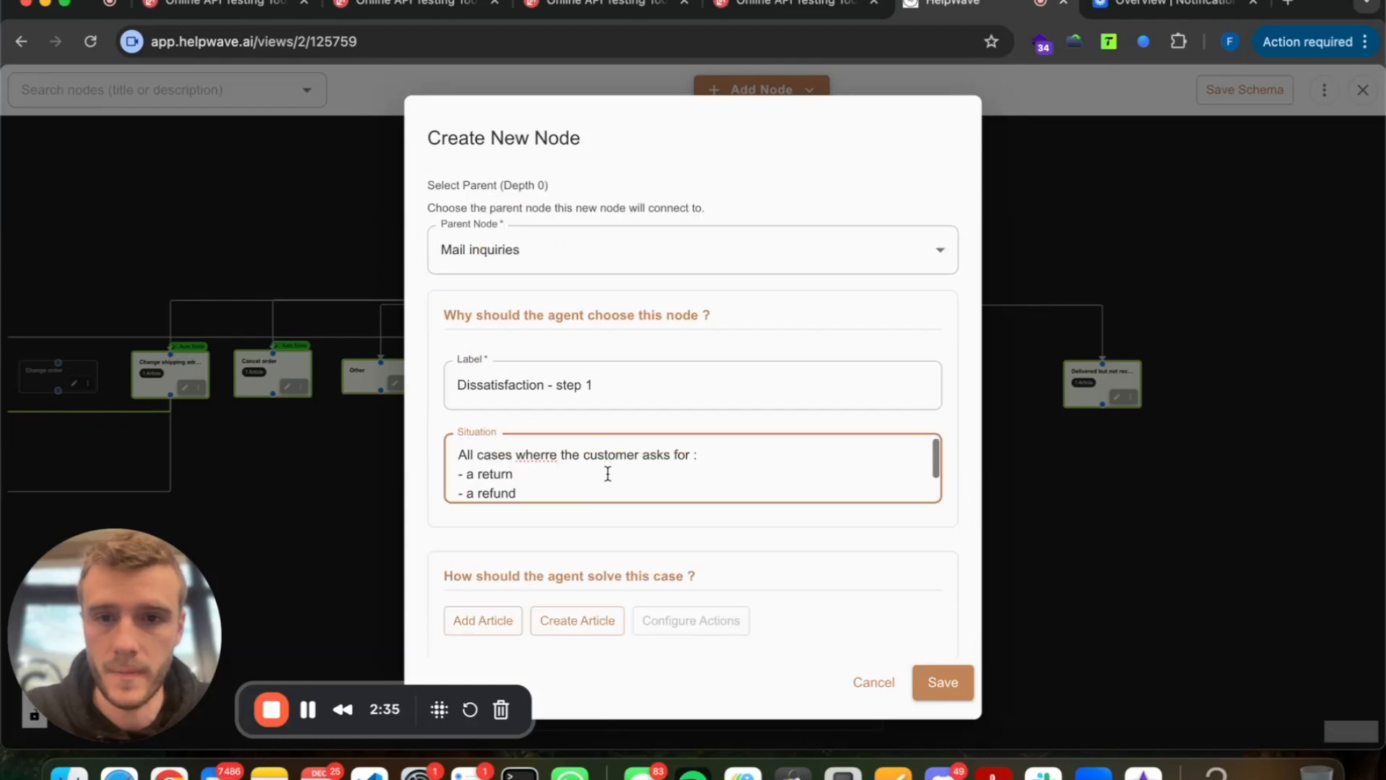
scroll(608, 474, down, 5)
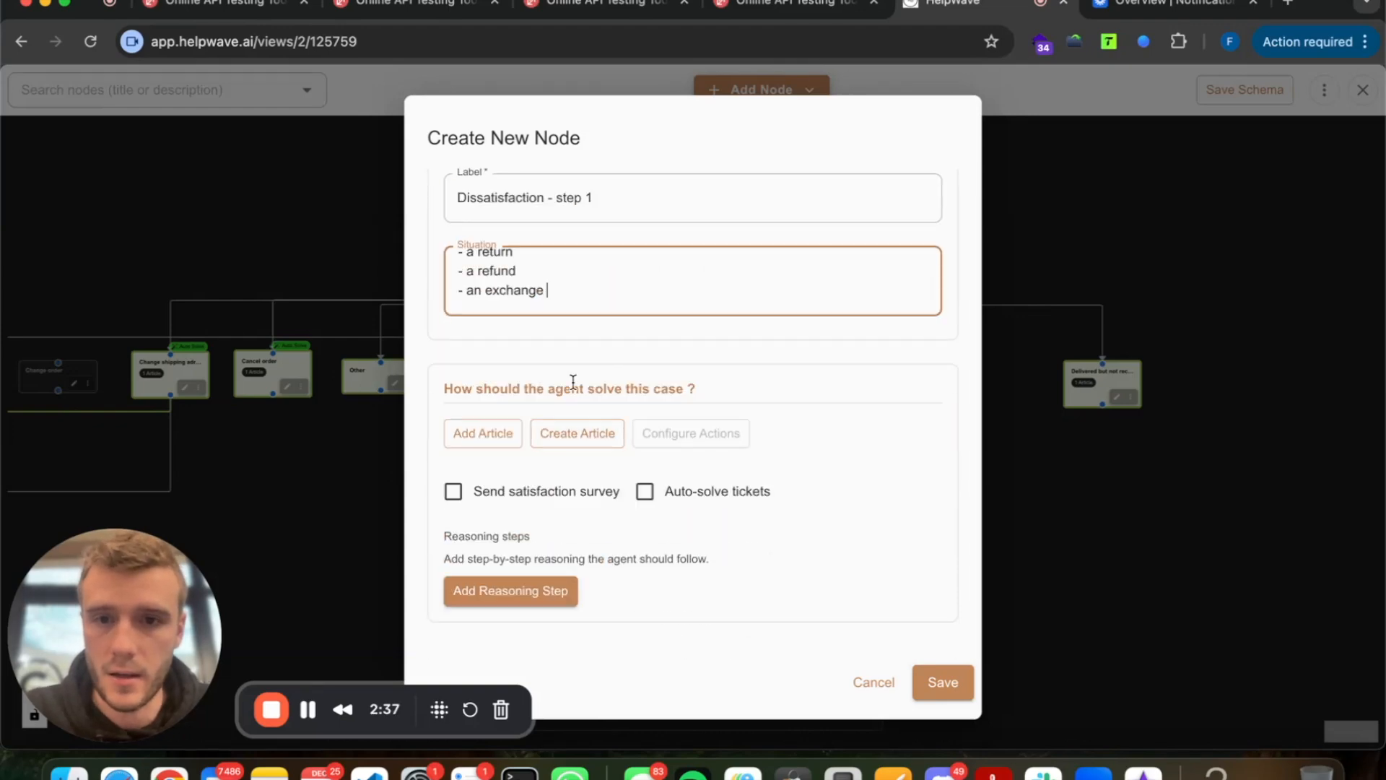
click(932, 680)
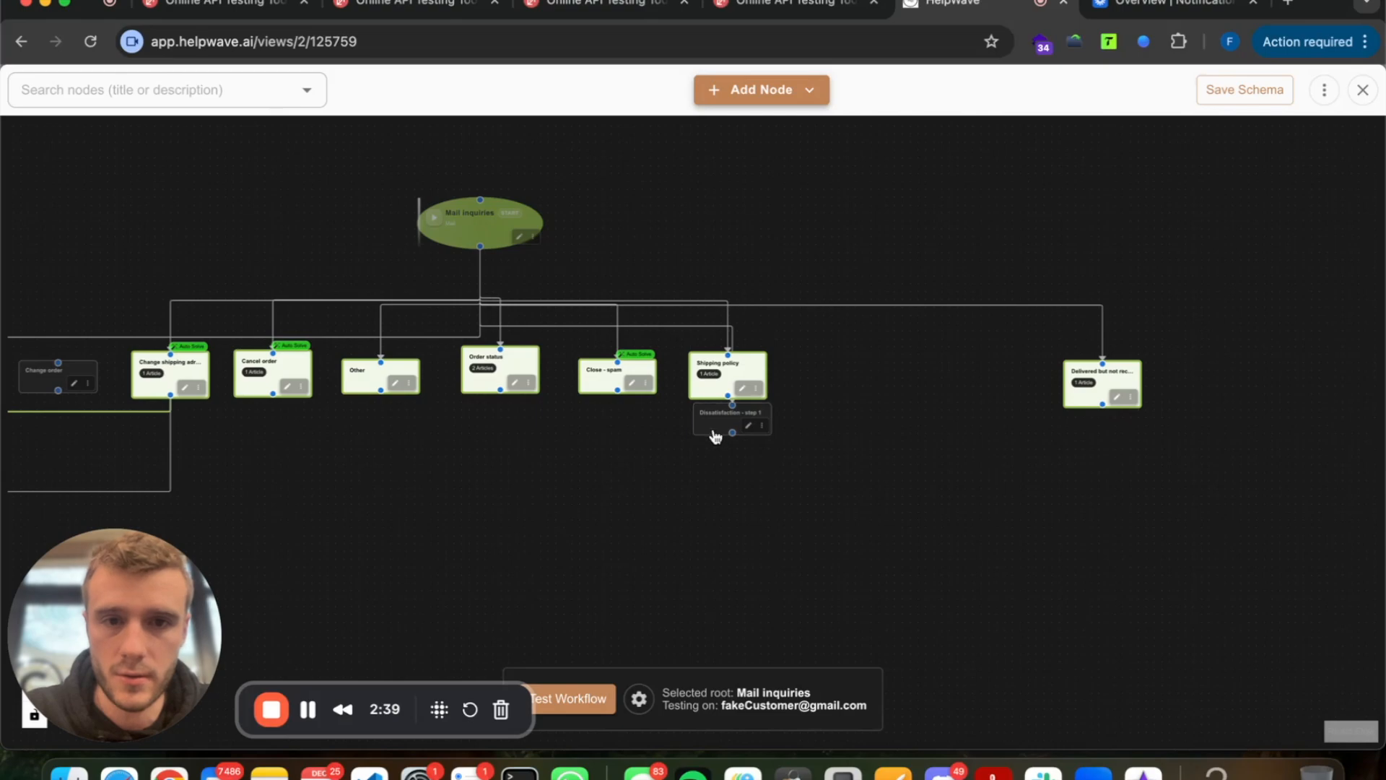
Move the Dissatisfaction - step 1 node to the right of Shipping policy and open it for editing.
click(865, 386)
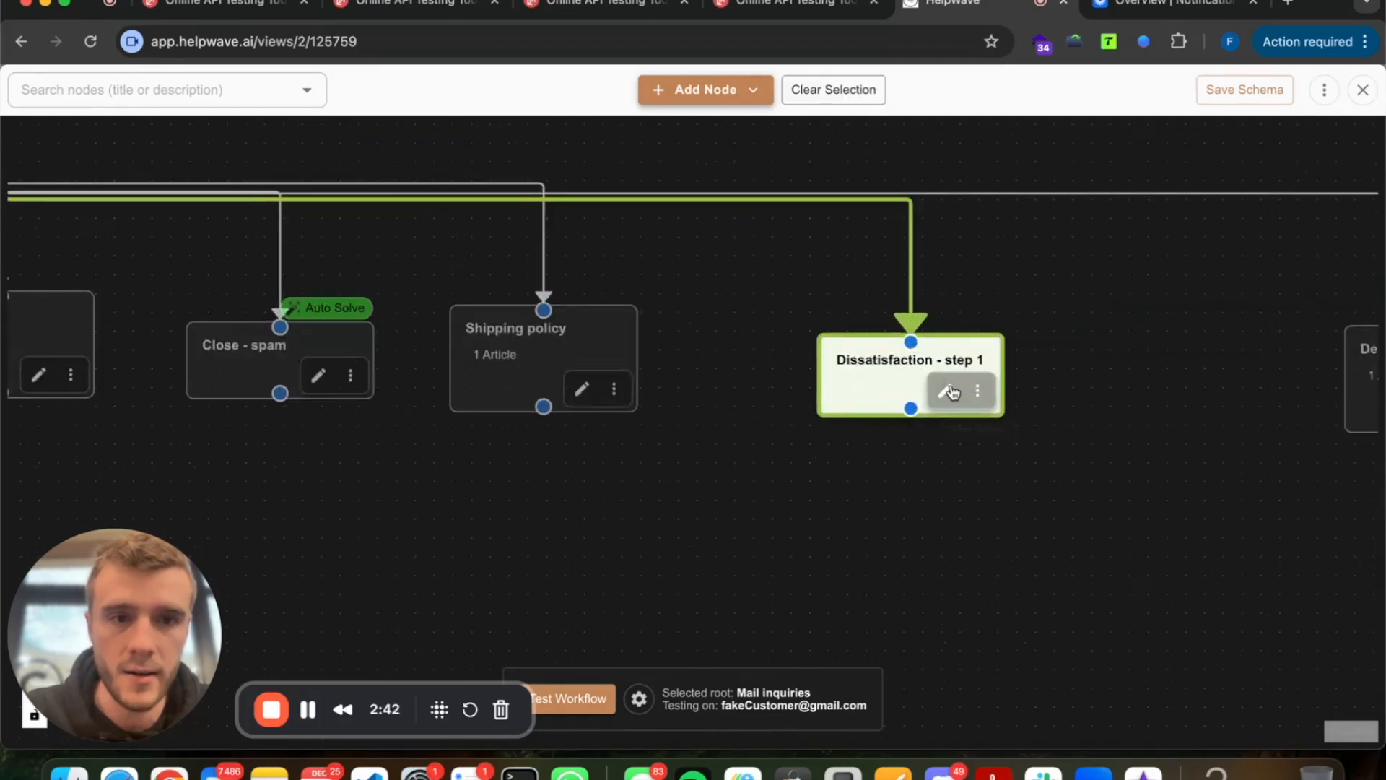
click(946, 390)
scroll(695, 396, down, 5)
scroll(695, 396, up, 4)
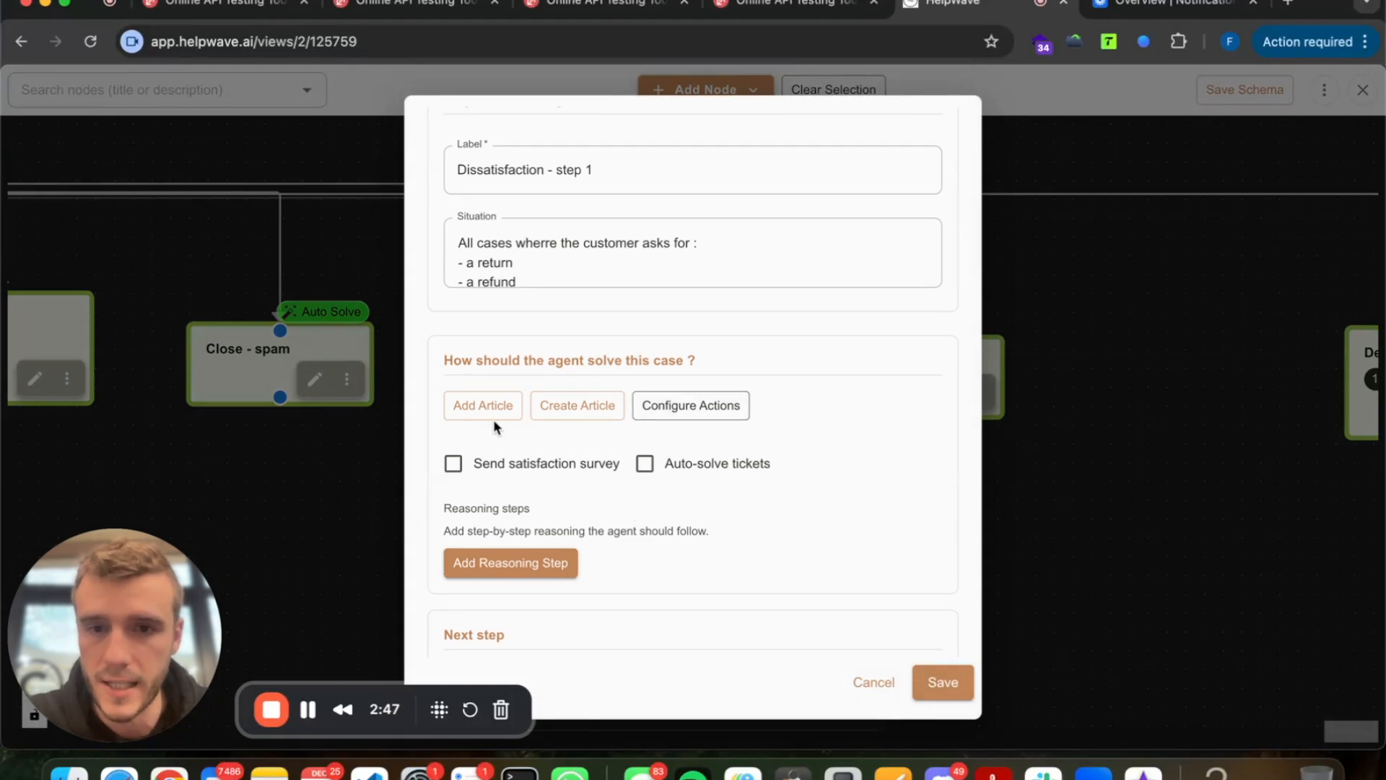
Search the articles for "di" and add "Dissatisfaction - step 1" to the node as its solving instructions.
click(493, 418)
text(di)
click(498, 527)
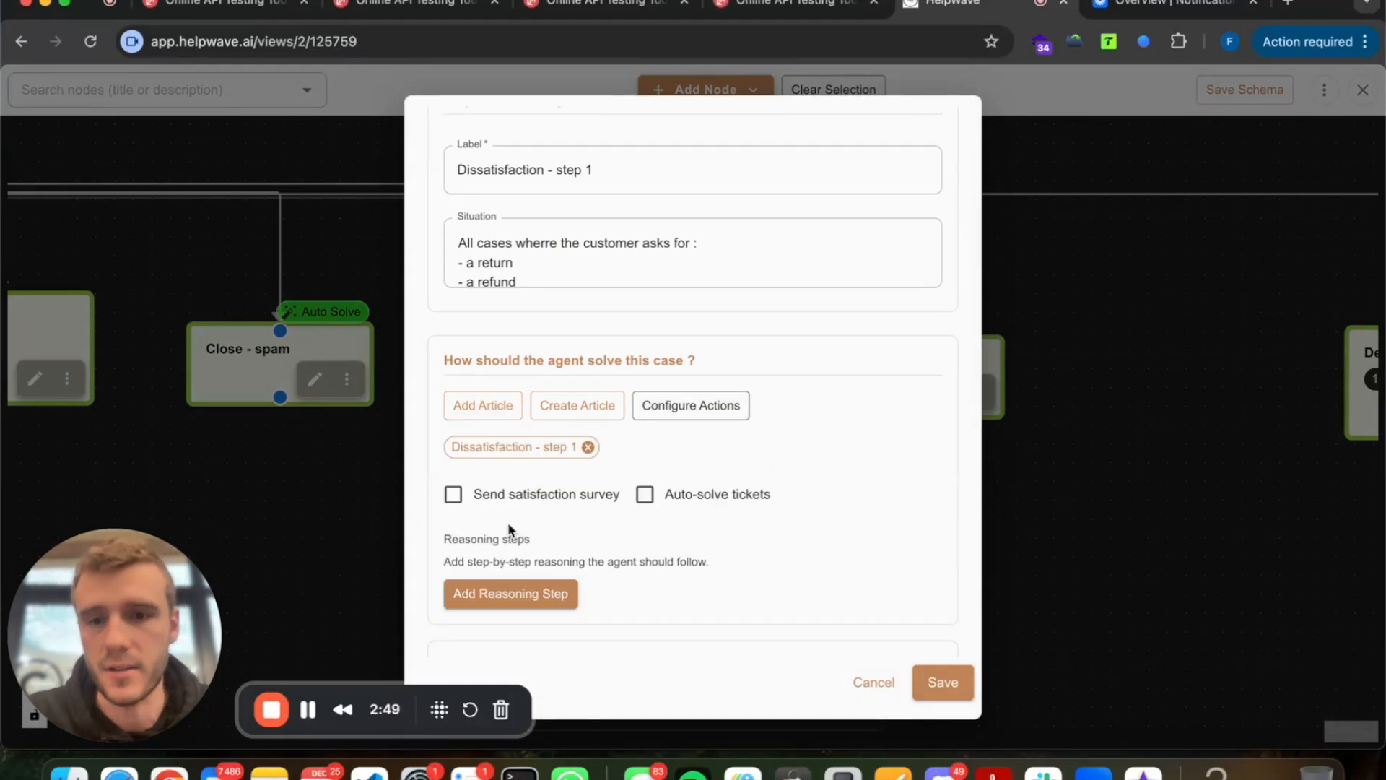
scroll(526, 337, down, 1)
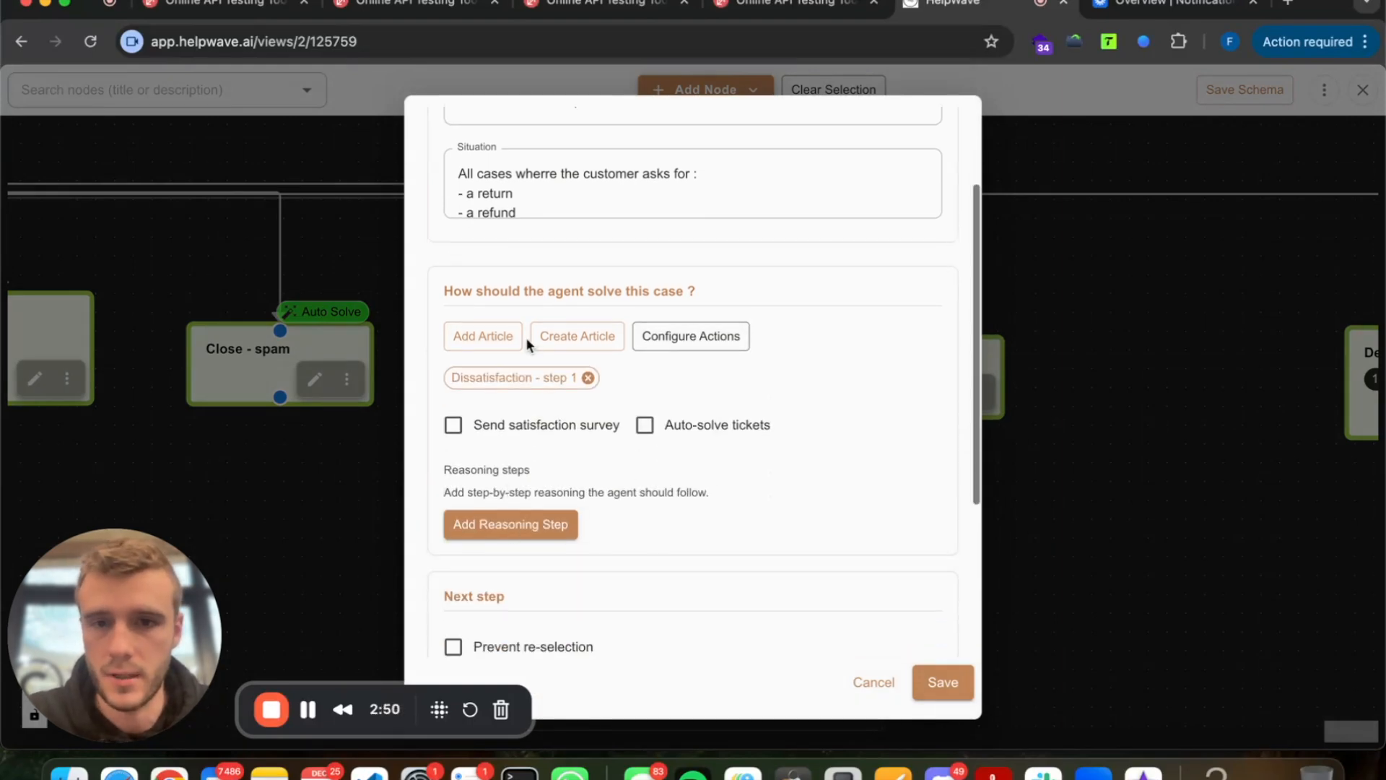
Open the attached Dissatisfaction - step 1 article, read through its first retention attempt template, and save it.
click(479, 381)
scroll(685, 470, down, 4)
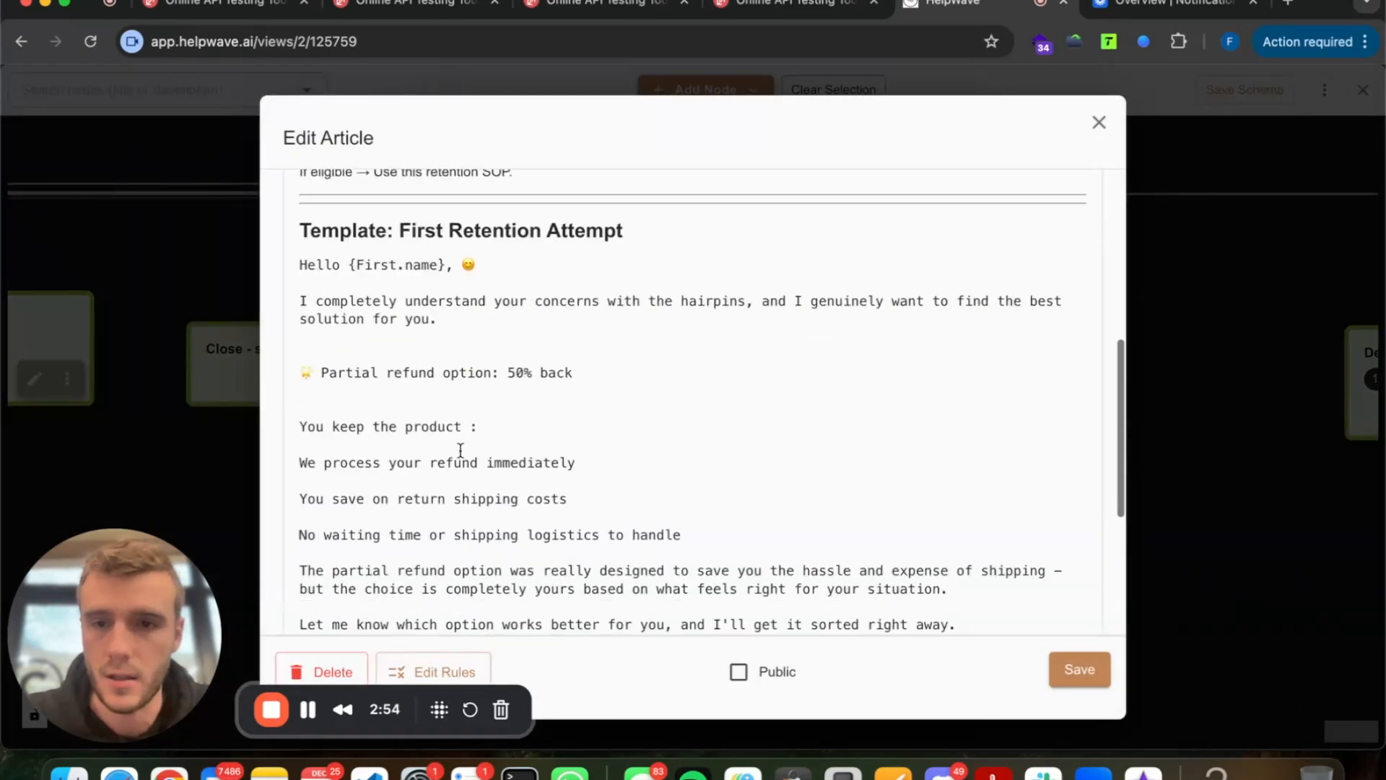
scroll(686, 470, up, 4)
click(1079, 669)
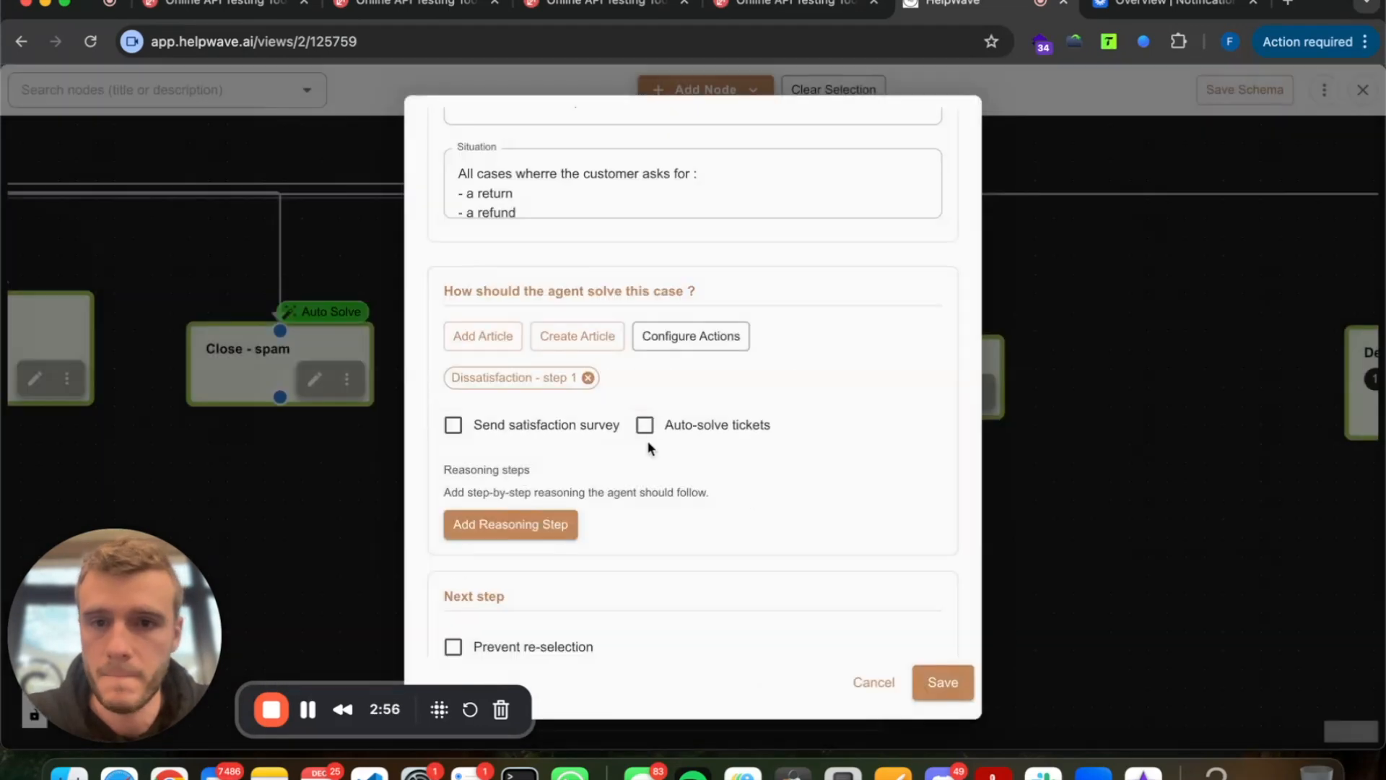
Check the Dissatisfaction - step 1 node's settings, save the node, and reopen it for editing.
scroll(697, 541, down, 1)
scroll(697, 541, up, 5)
scroll(699, 547, down, 3)
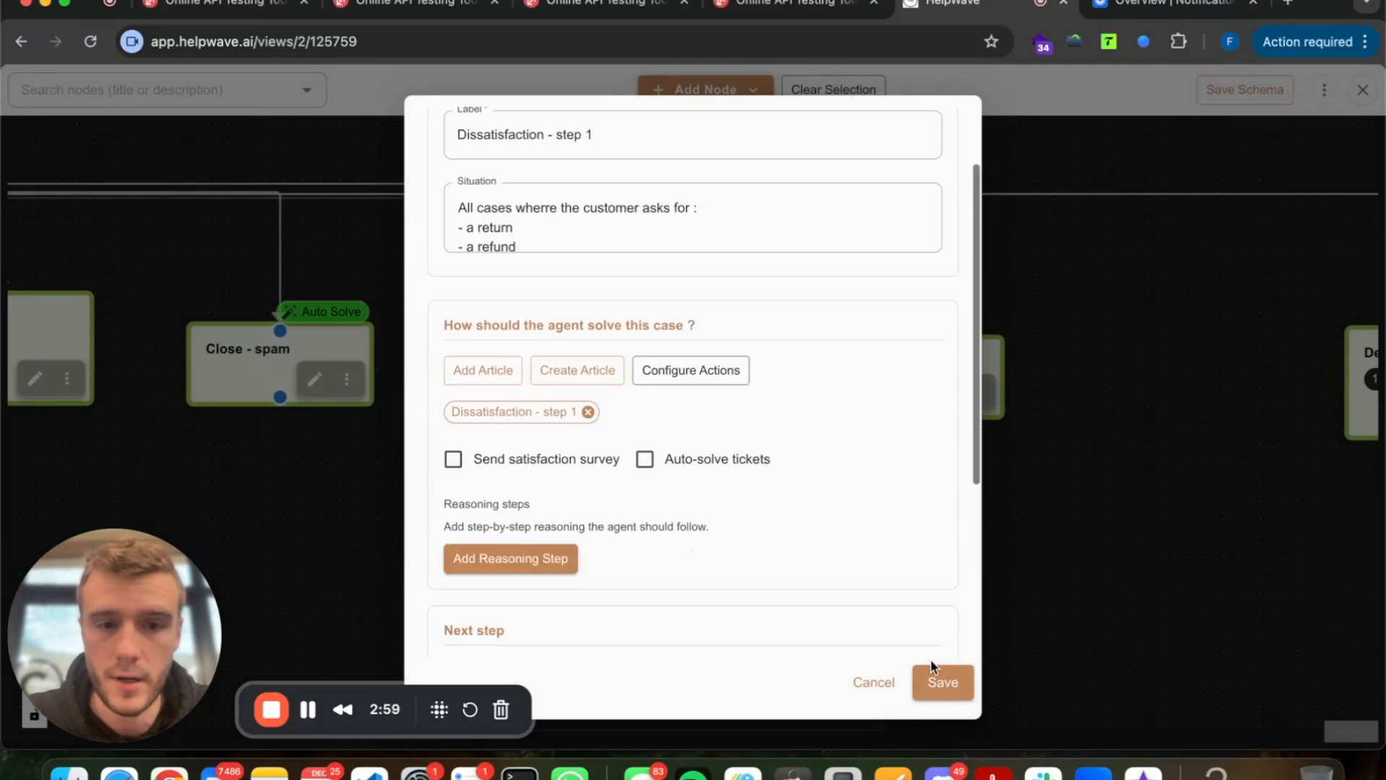
click(935, 679)
click(945, 423)
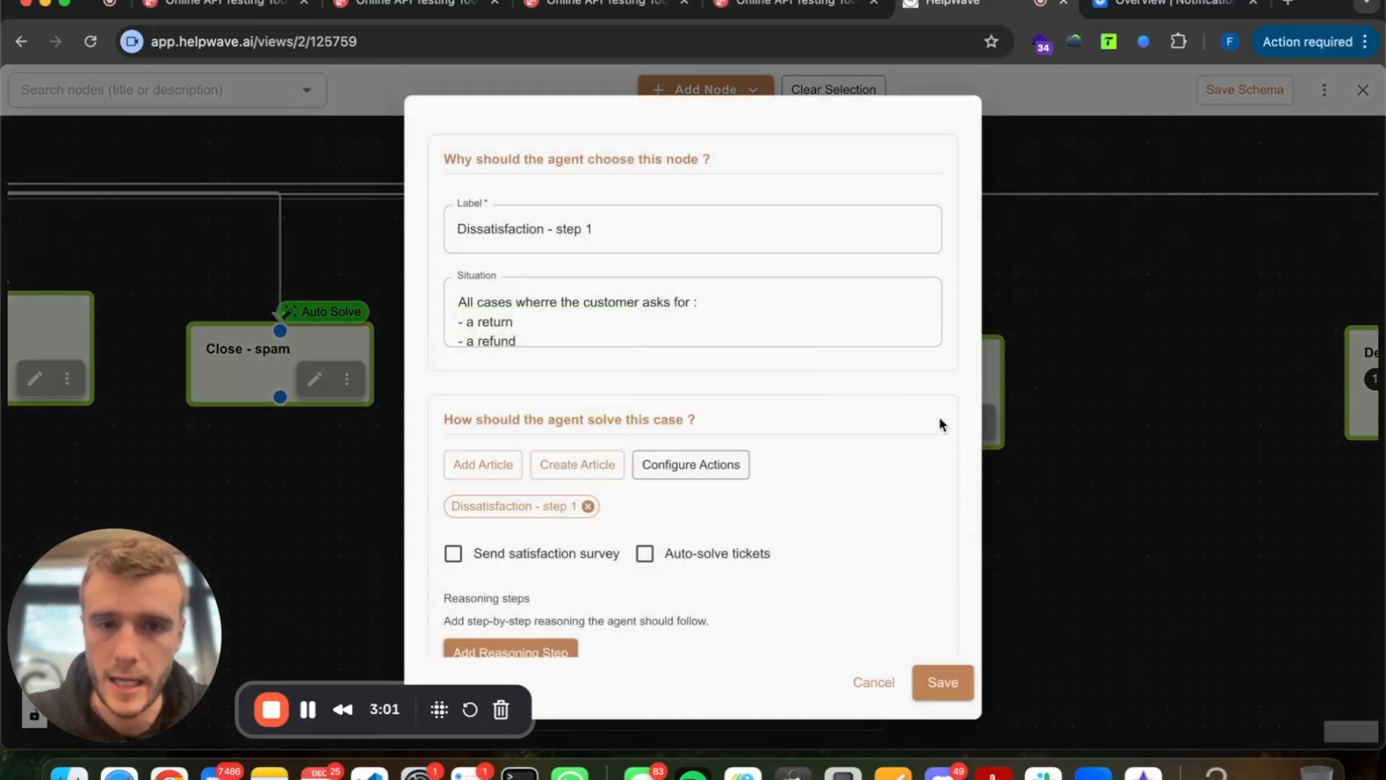
Go through the node's agent actions and guidelines, toggle action selections, and save both the action configuration and the node.
click(702, 462)
scroll(570, 418, down, 10)
scroll(569, 419, up, 9)
click(436, 498)
scroll(436, 500, down, 3)
scroll(435, 506, up, 5)
scroll(433, 433, down, 1)
scroll(408, 278, up, 1)
click(436, 205)
scroll(434, 415, down, 8)
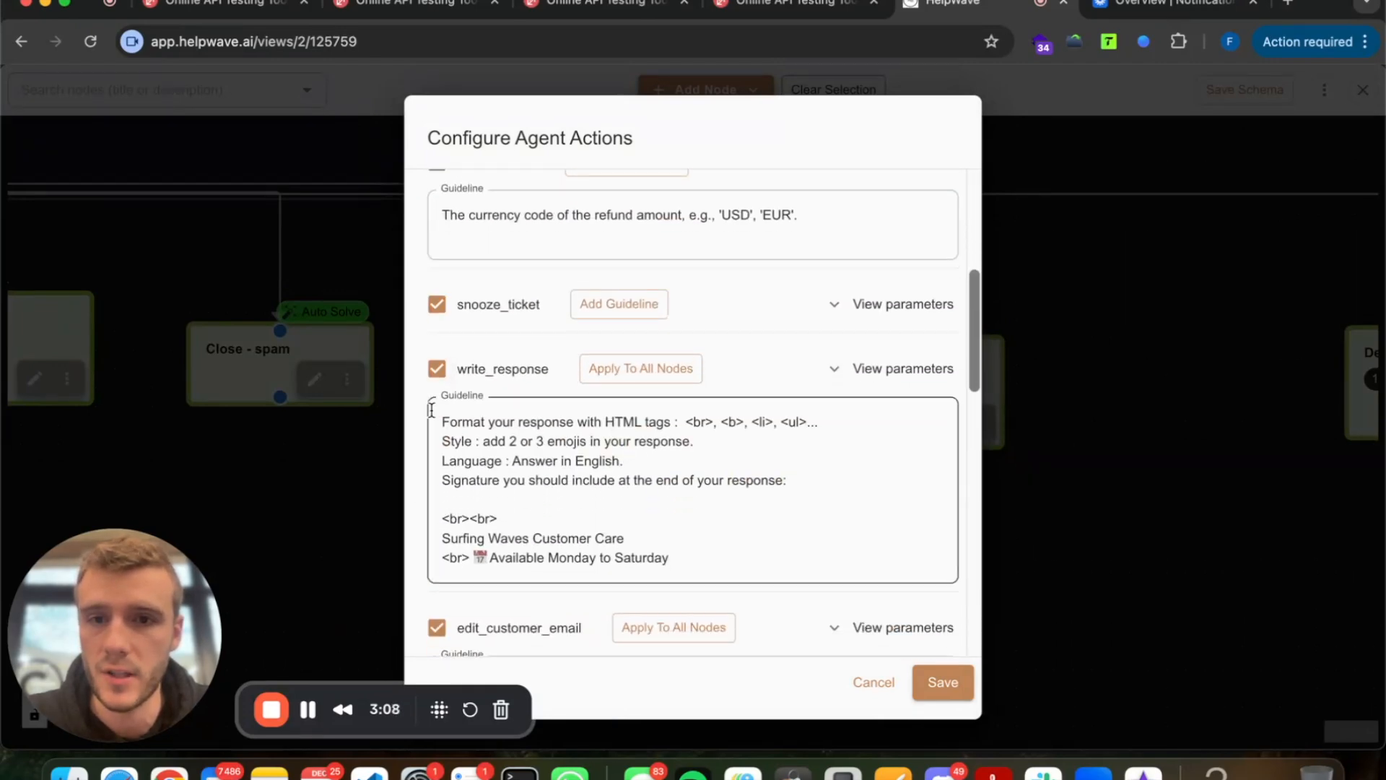
scroll(433, 416, down, 10)
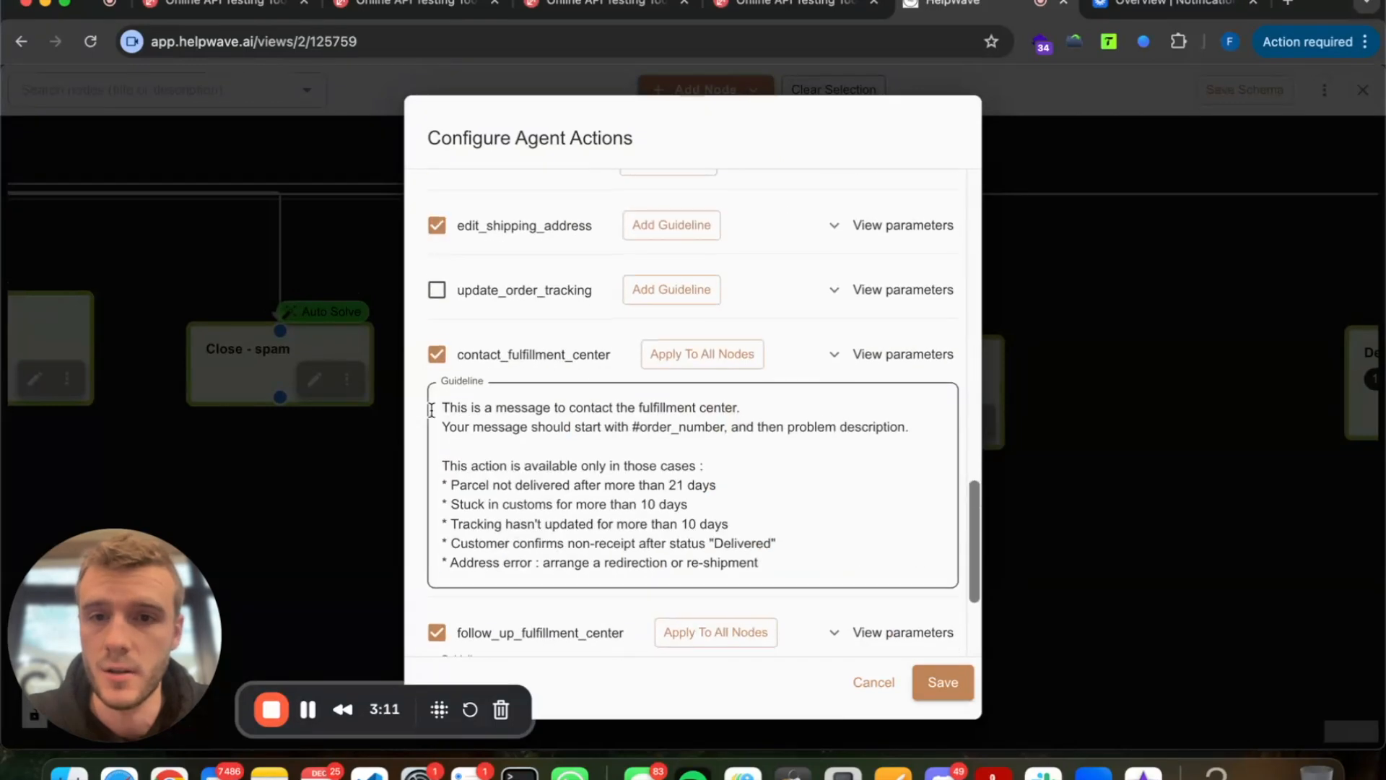
click(943, 682)
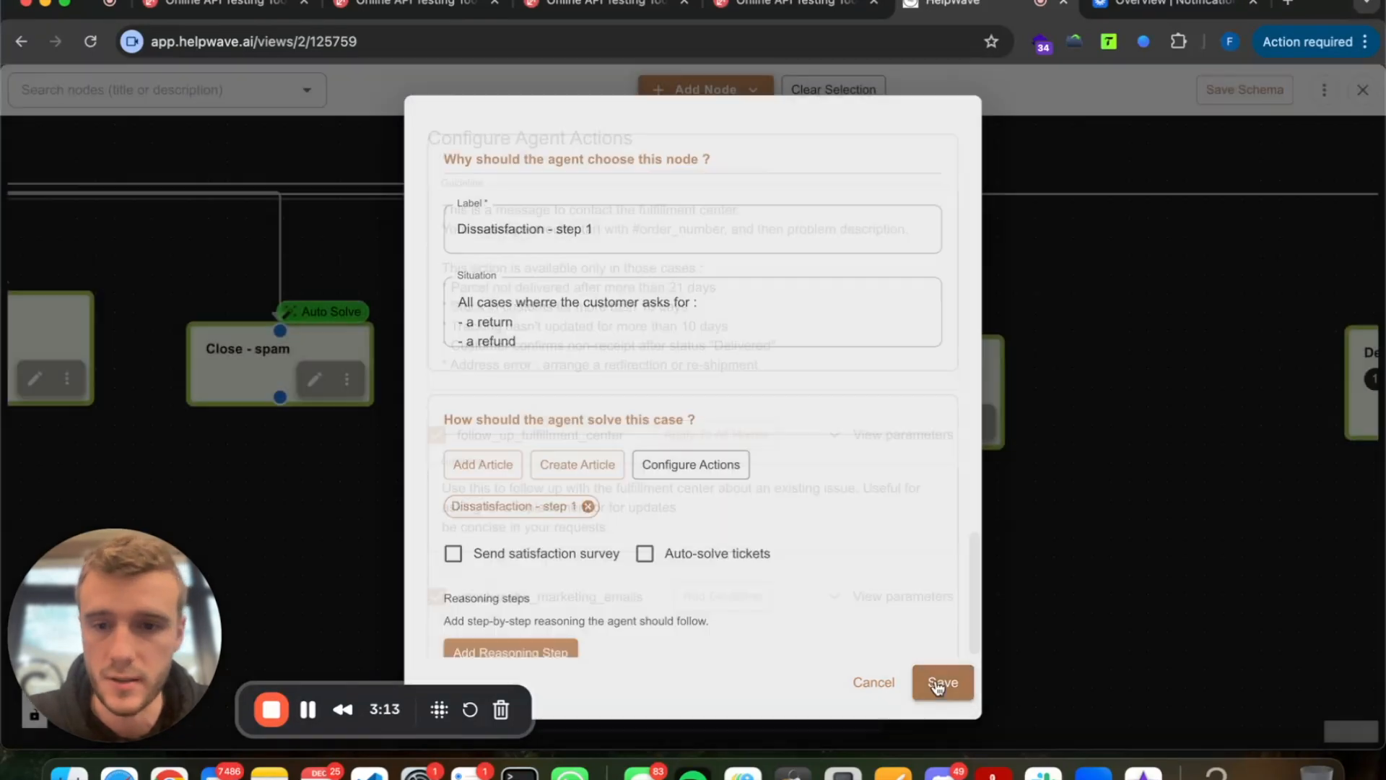
click(943, 682)
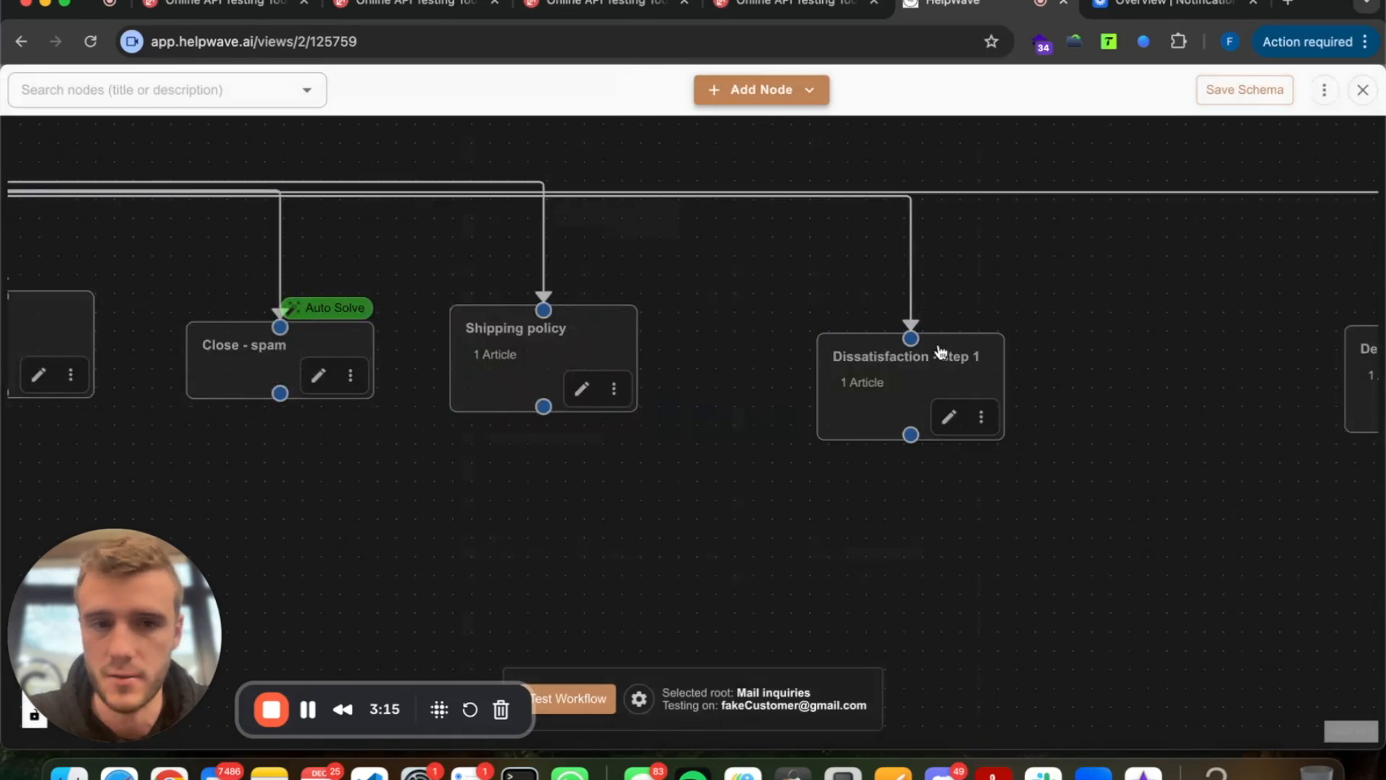
Return to the refund request ticket, clear its previous resolution, and generate a new one using the graph.
click(1280, 92)
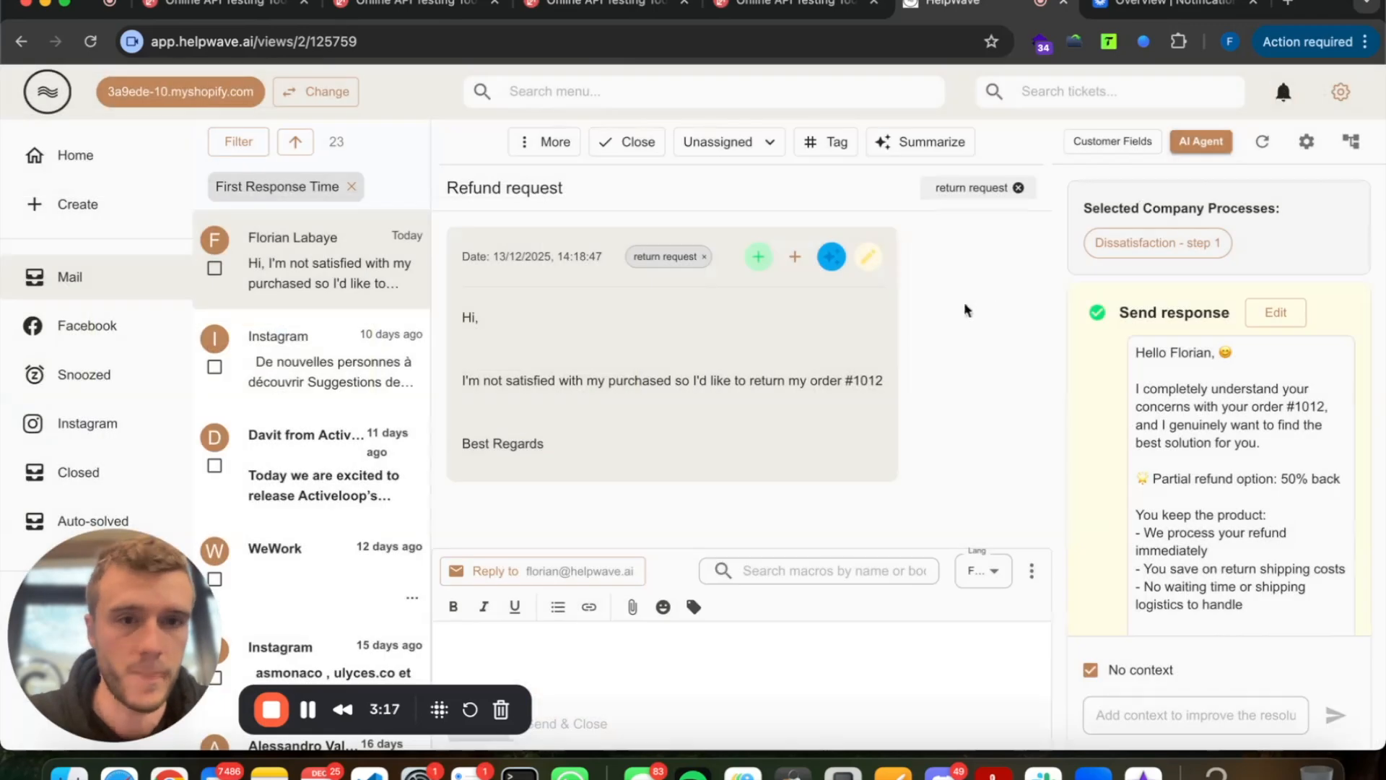
click(1262, 141)
click(1284, 235)
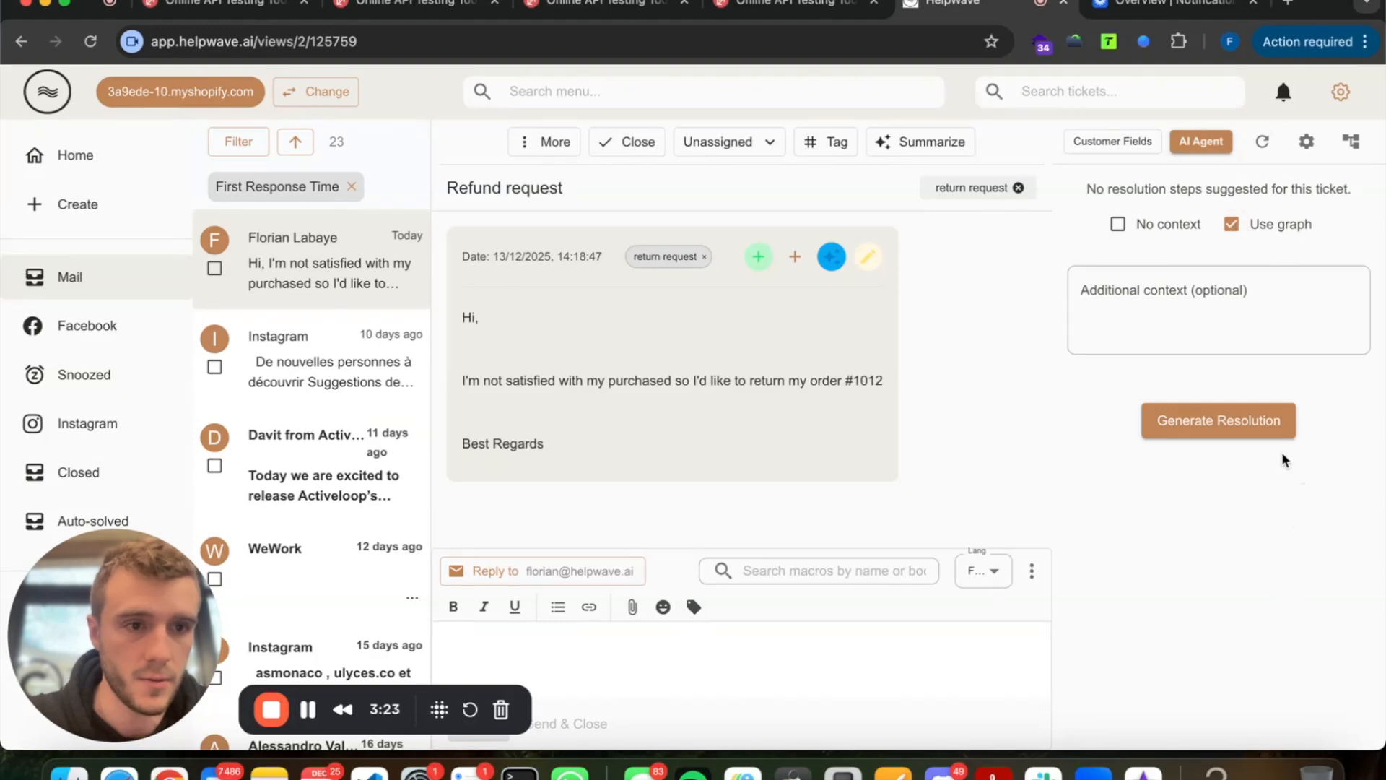
click(1268, 436)
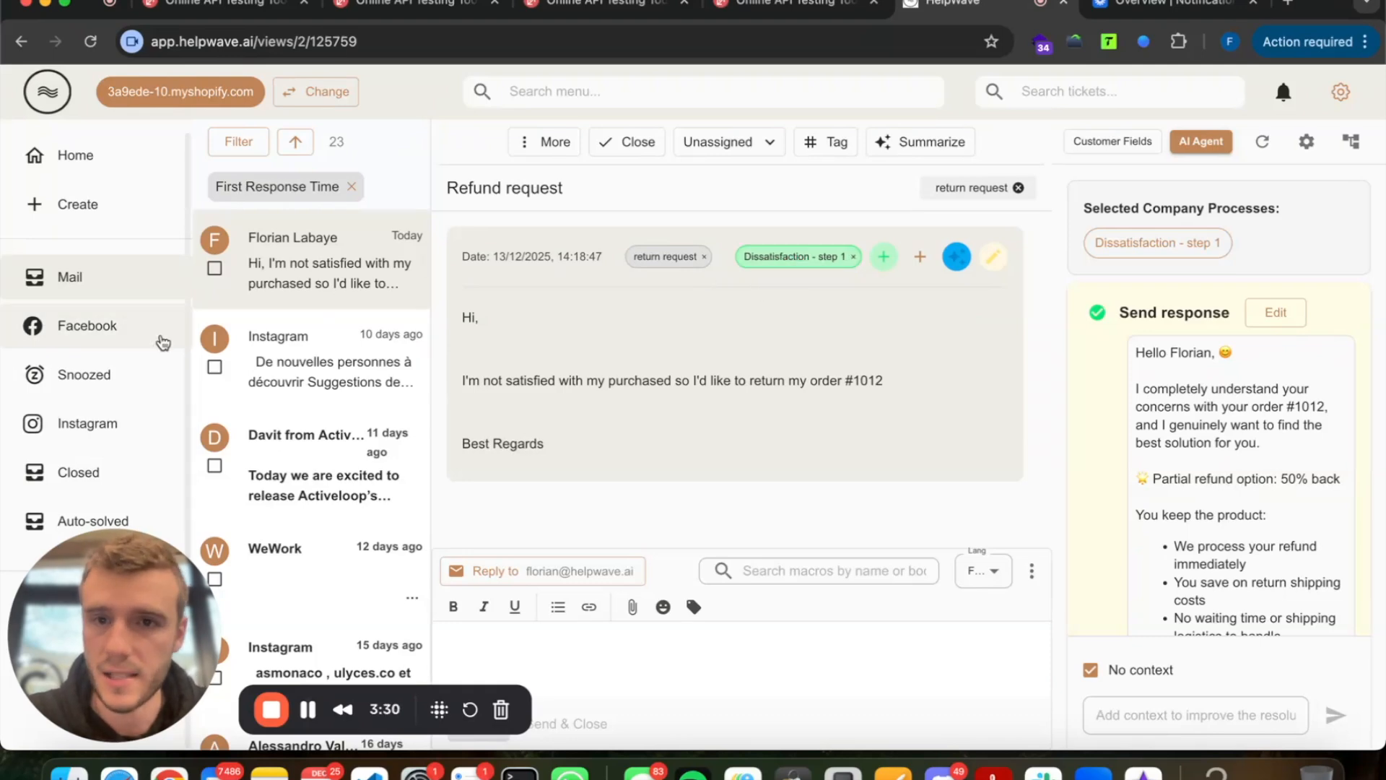
Check the node behind the ticket's Dissatisfaction - step 1 tag in the graph, and read the suggested response on the ticket.
click(813, 260)
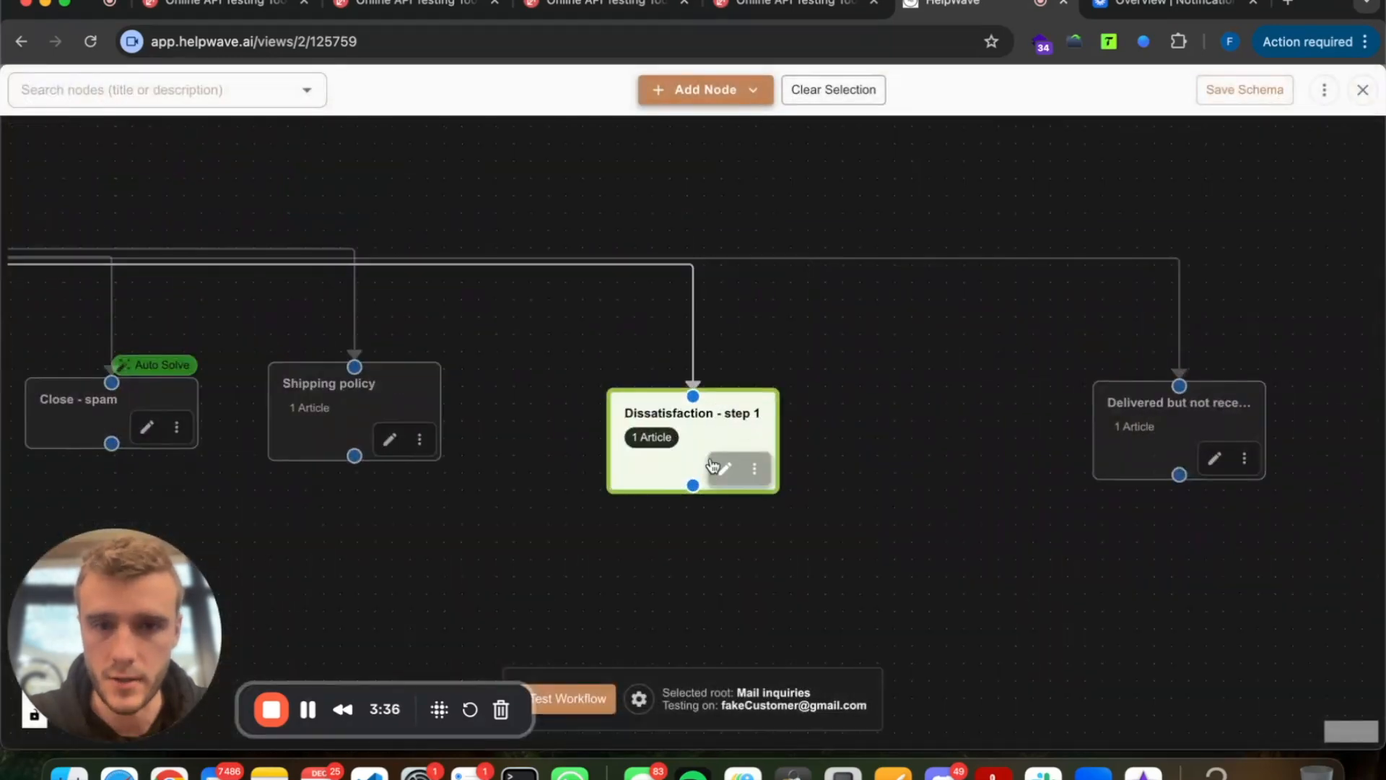
click(1363, 90)
scroll(1212, 618, down, 5)
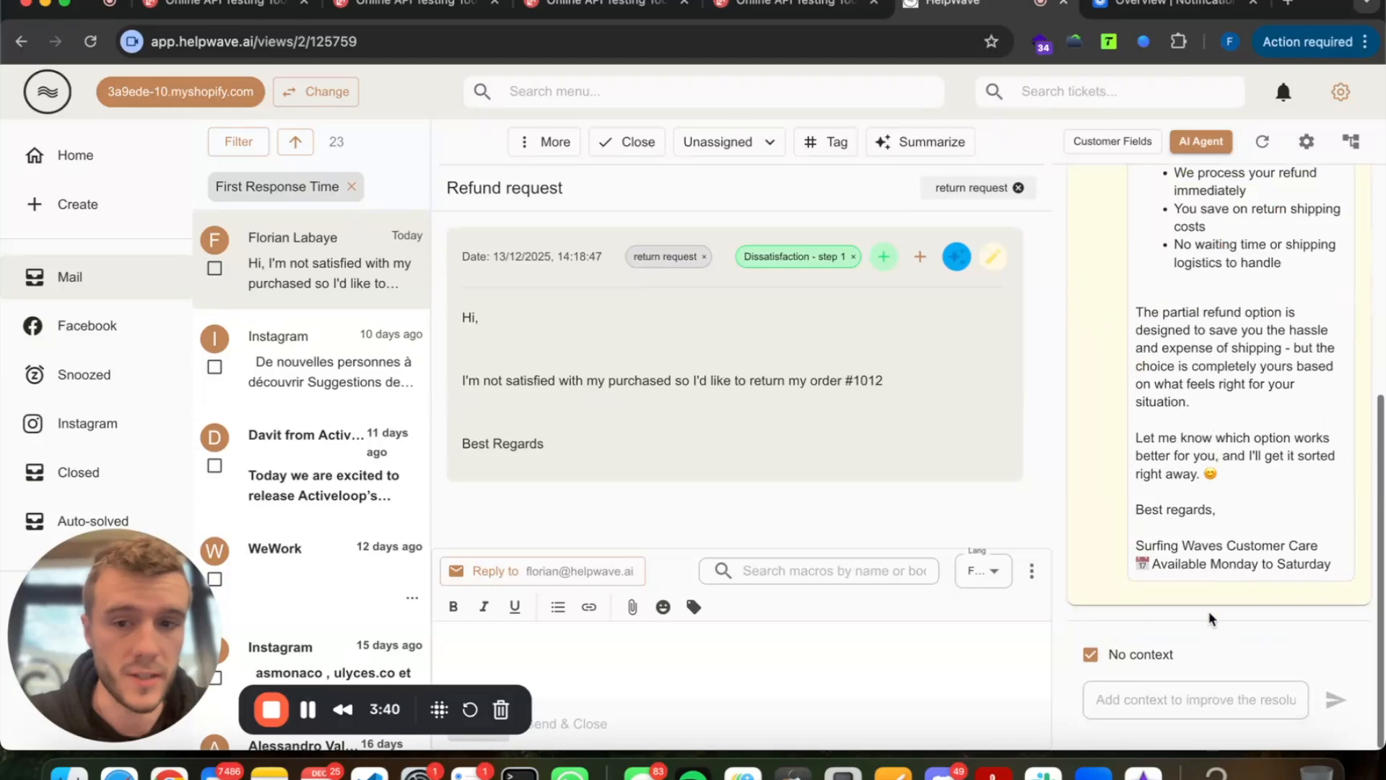
scroll(1228, 505, up, 5)
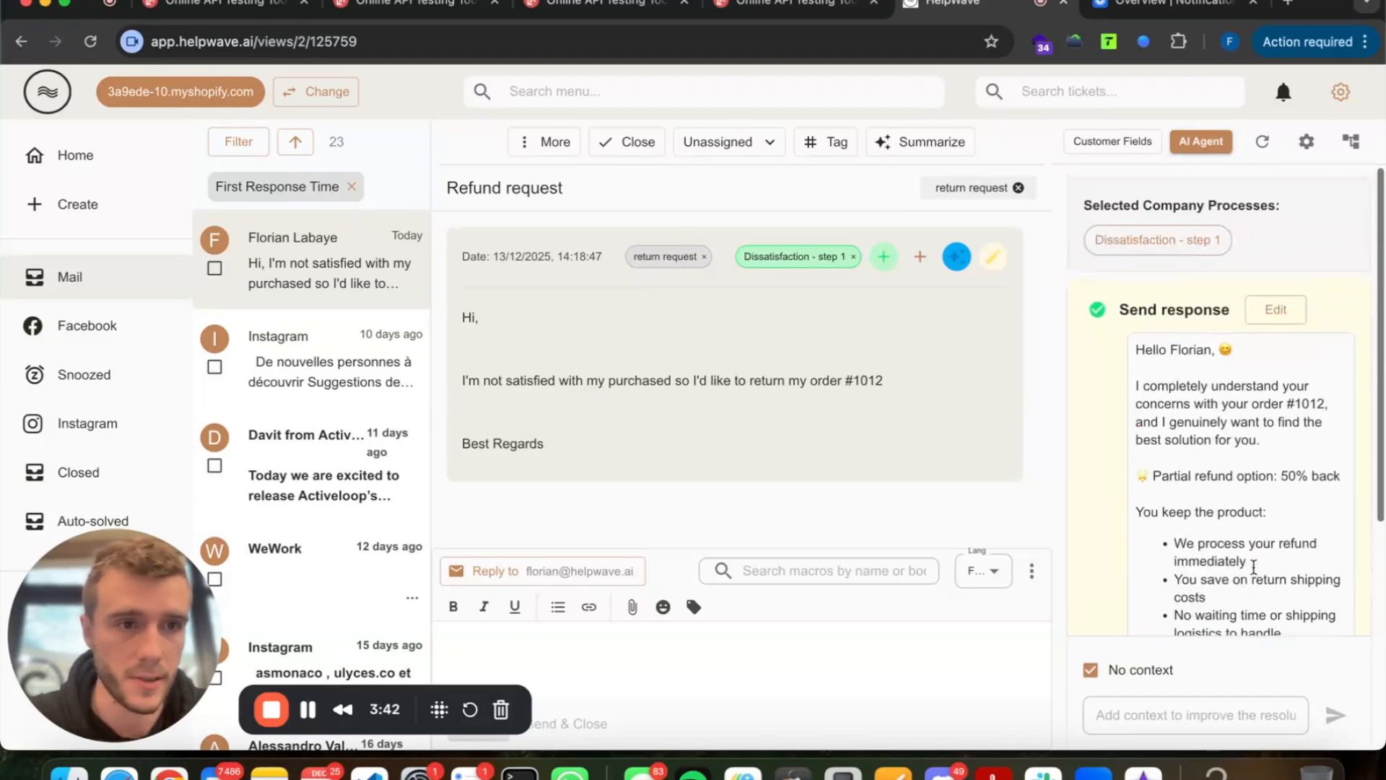
scroll(1224, 453, up, 1)
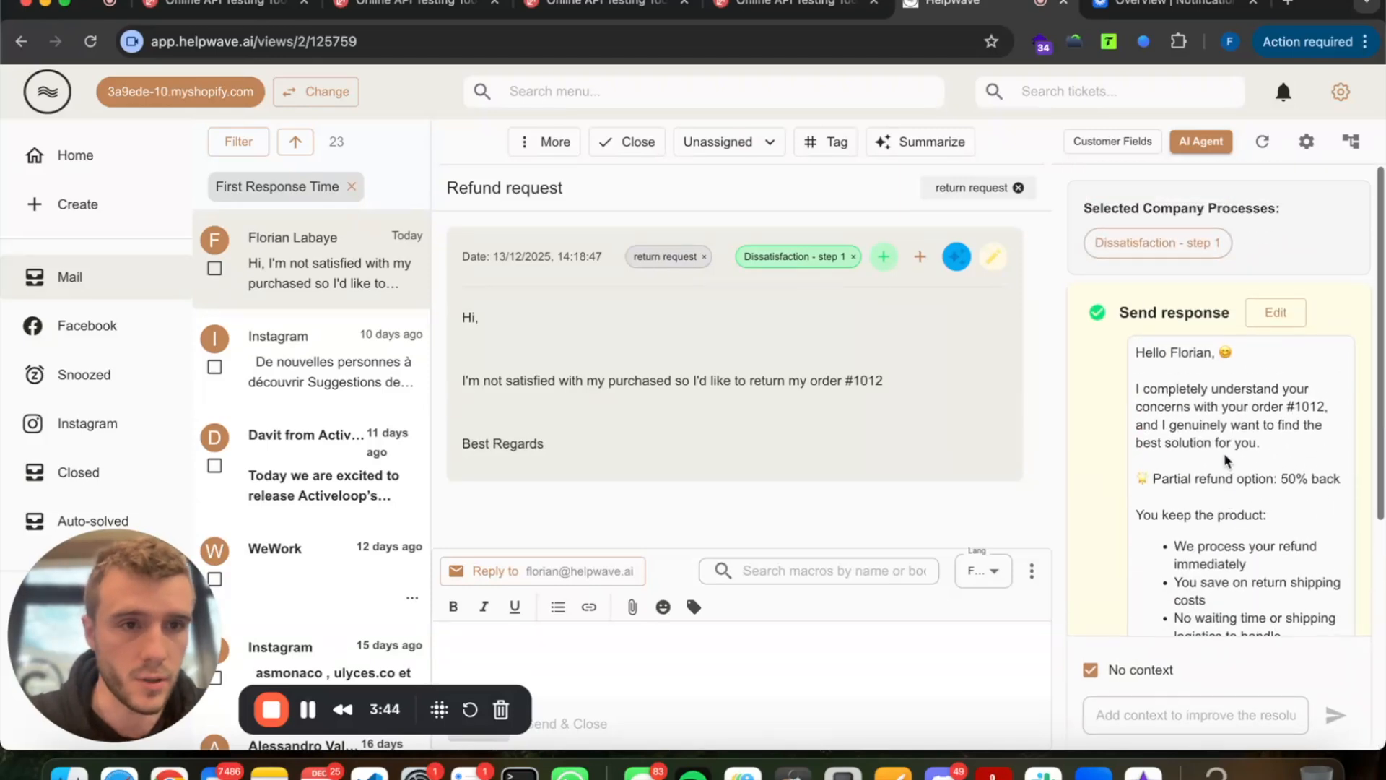
Compare the Dissatisfaction - step 1 article from the selected company processes with the suggested response.
click(1191, 243)
scroll(644, 449, down, 15)
scroll(643, 450, up, 15)
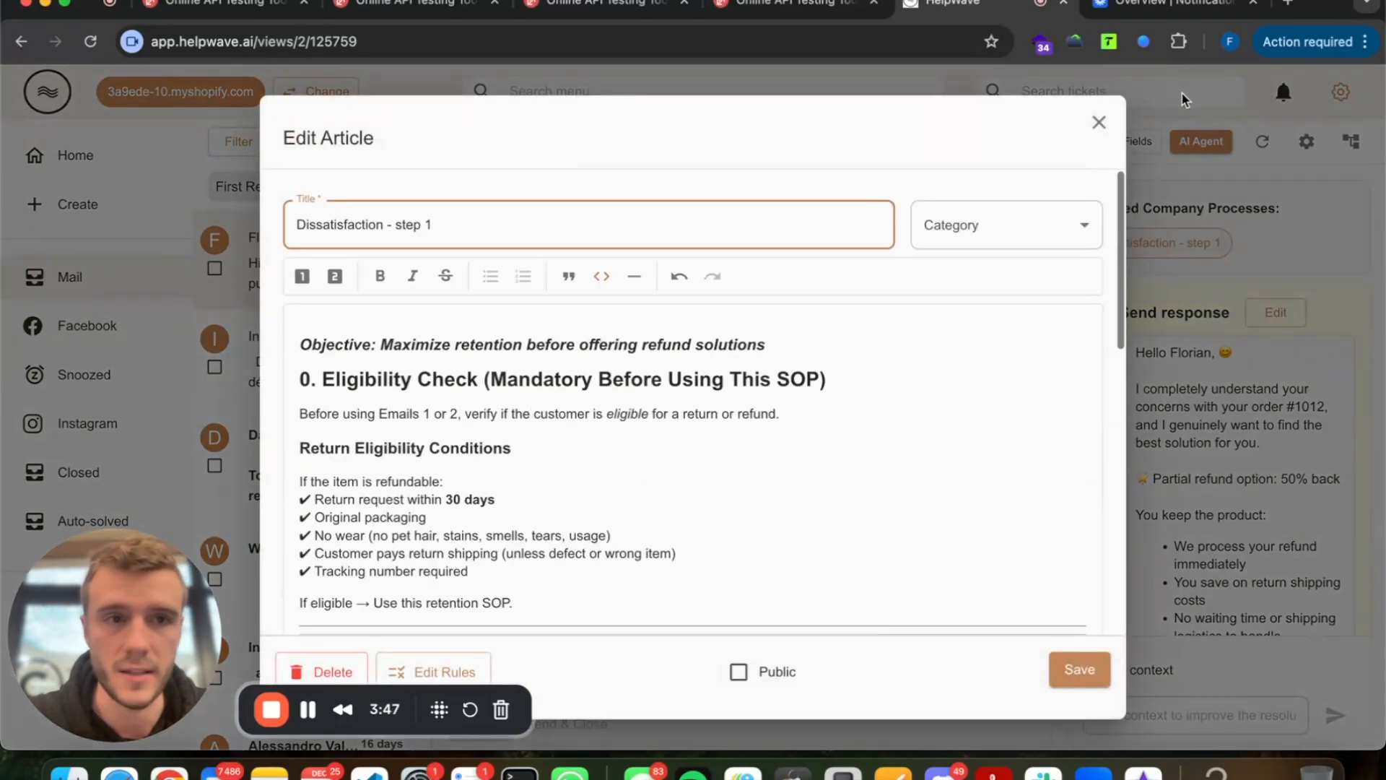
click(1187, 99)
scroll(1302, 437, down, 5)
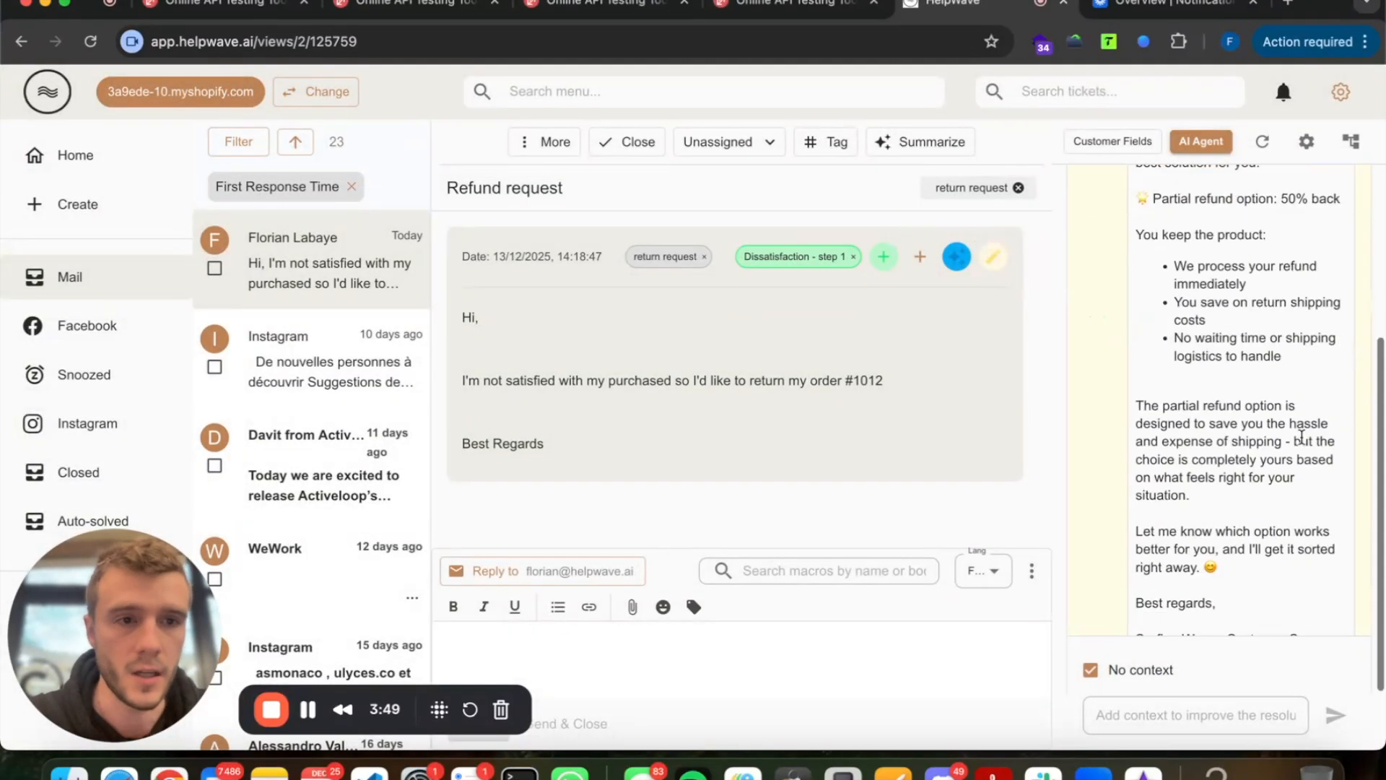
scroll(1301, 436, up, 5)
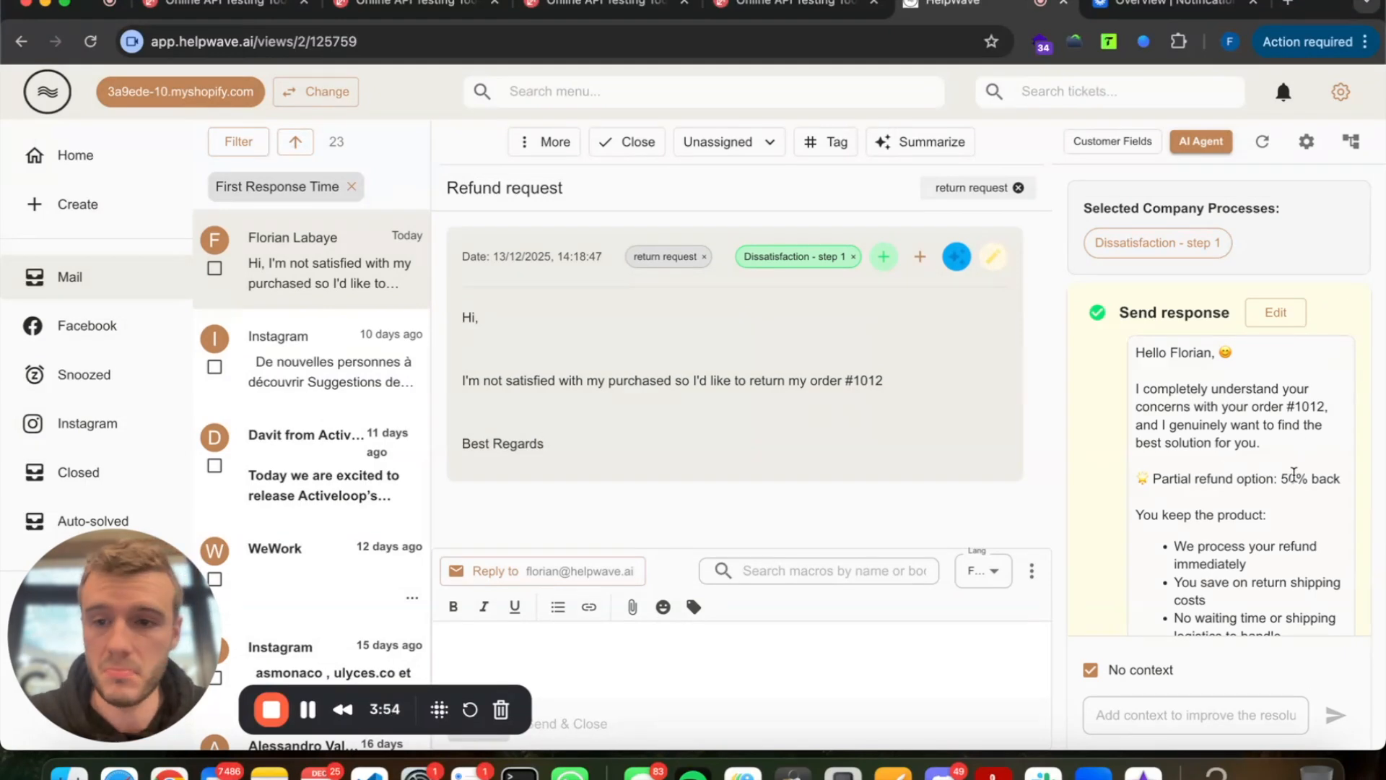
Enable Auto-solve tickets on the Dissatisfaction - step 1 node, save the node, and return to the ticket.
click(798, 260)
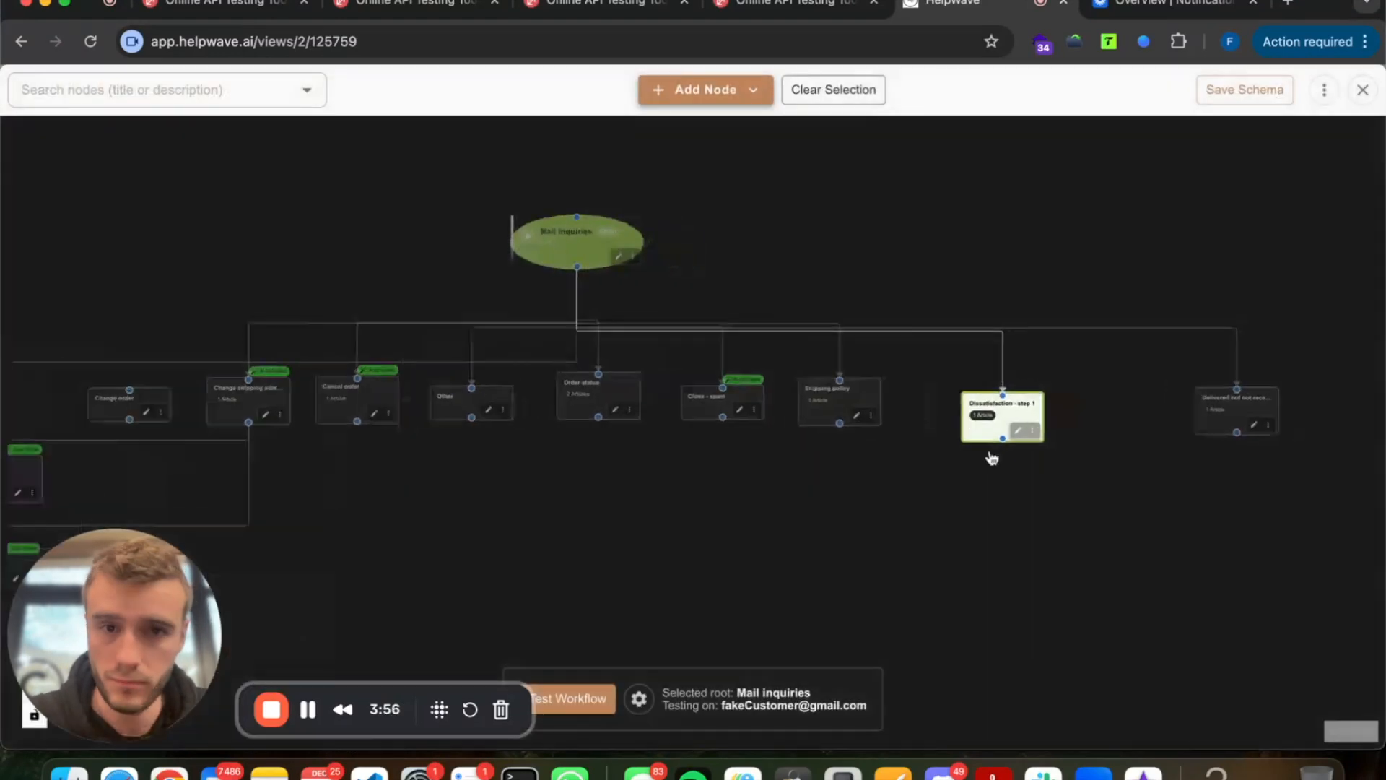
click(724, 469)
scroll(718, 466, down, 5)
scroll(713, 469, up, 3)
click(697, 431)
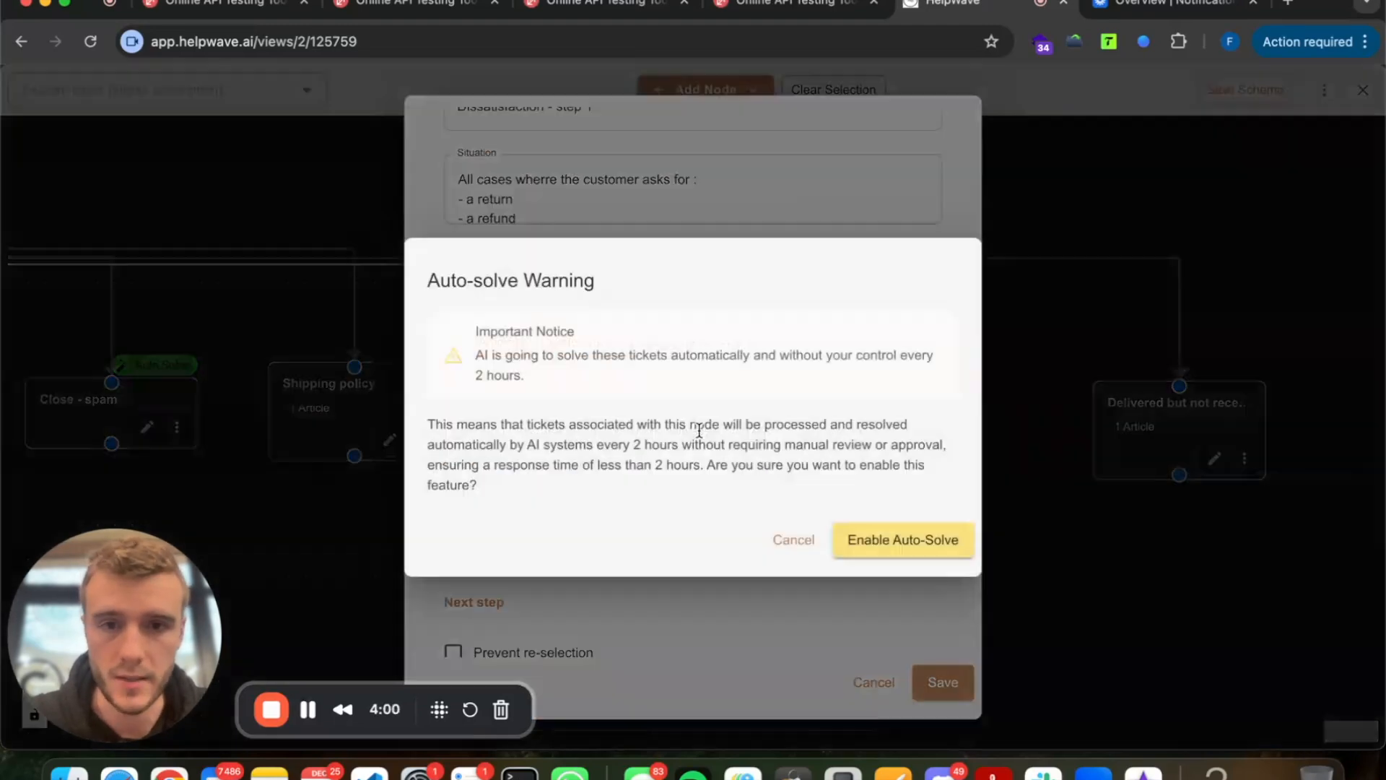
click(861, 540)
scroll(737, 424, down, 5)
click(942, 681)
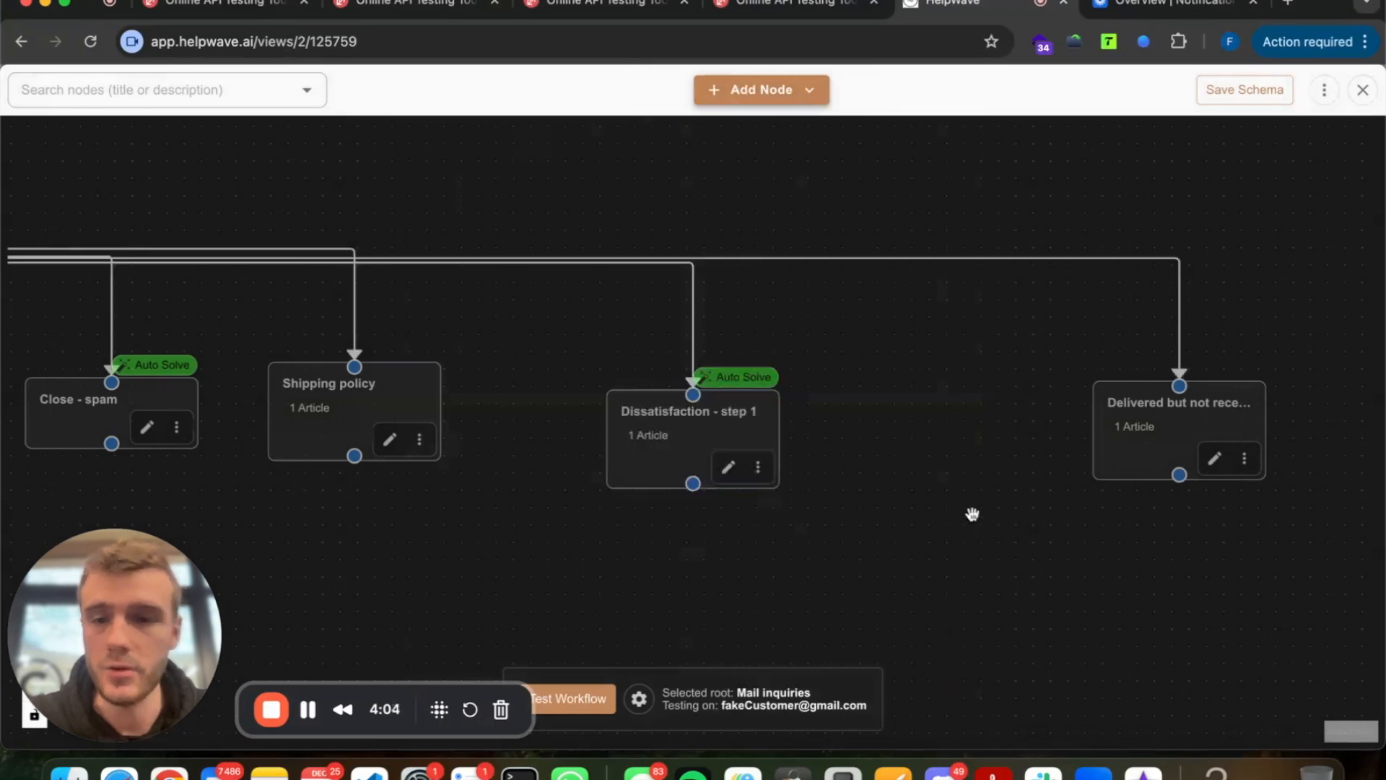
click(1363, 89)
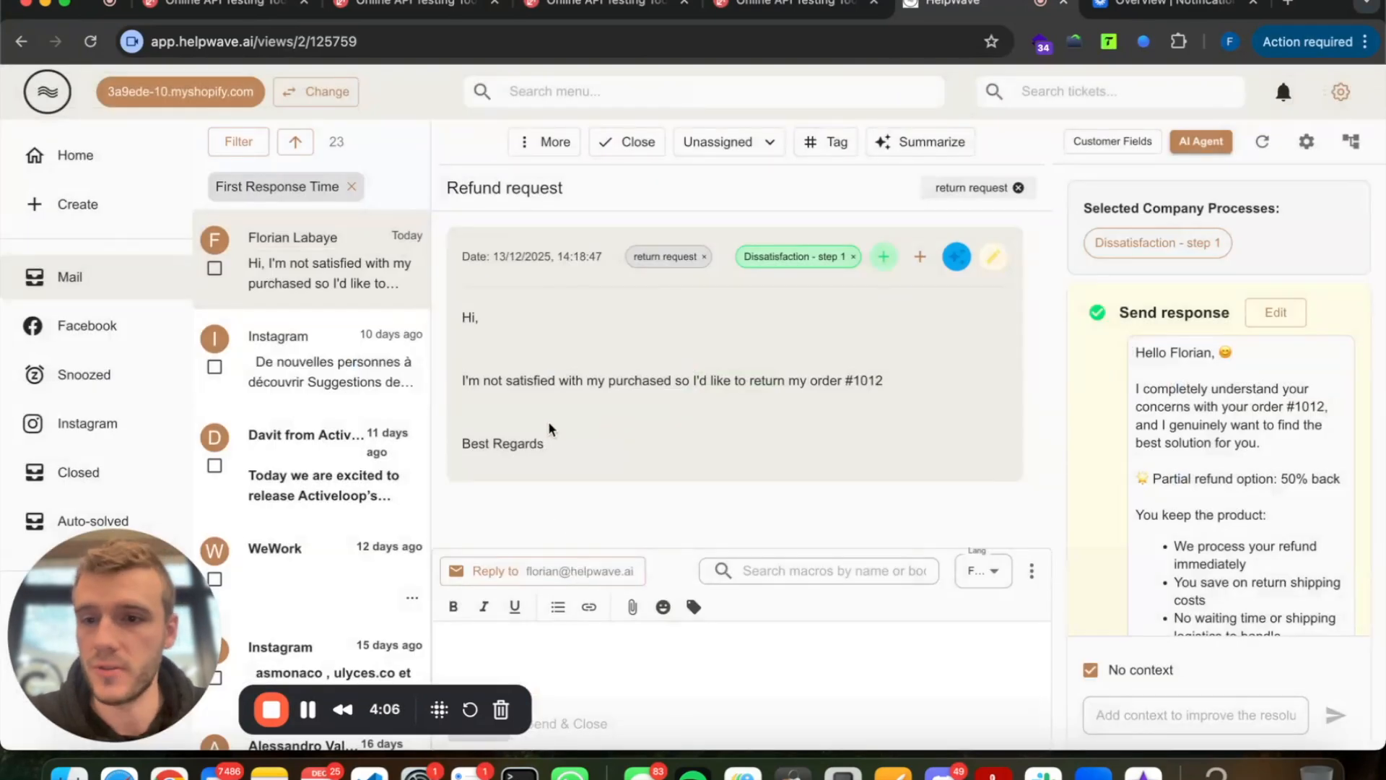
Review the customer's return message on the ticket alongside the agent's full suggested response.
drag(551, 444, 466, 218)
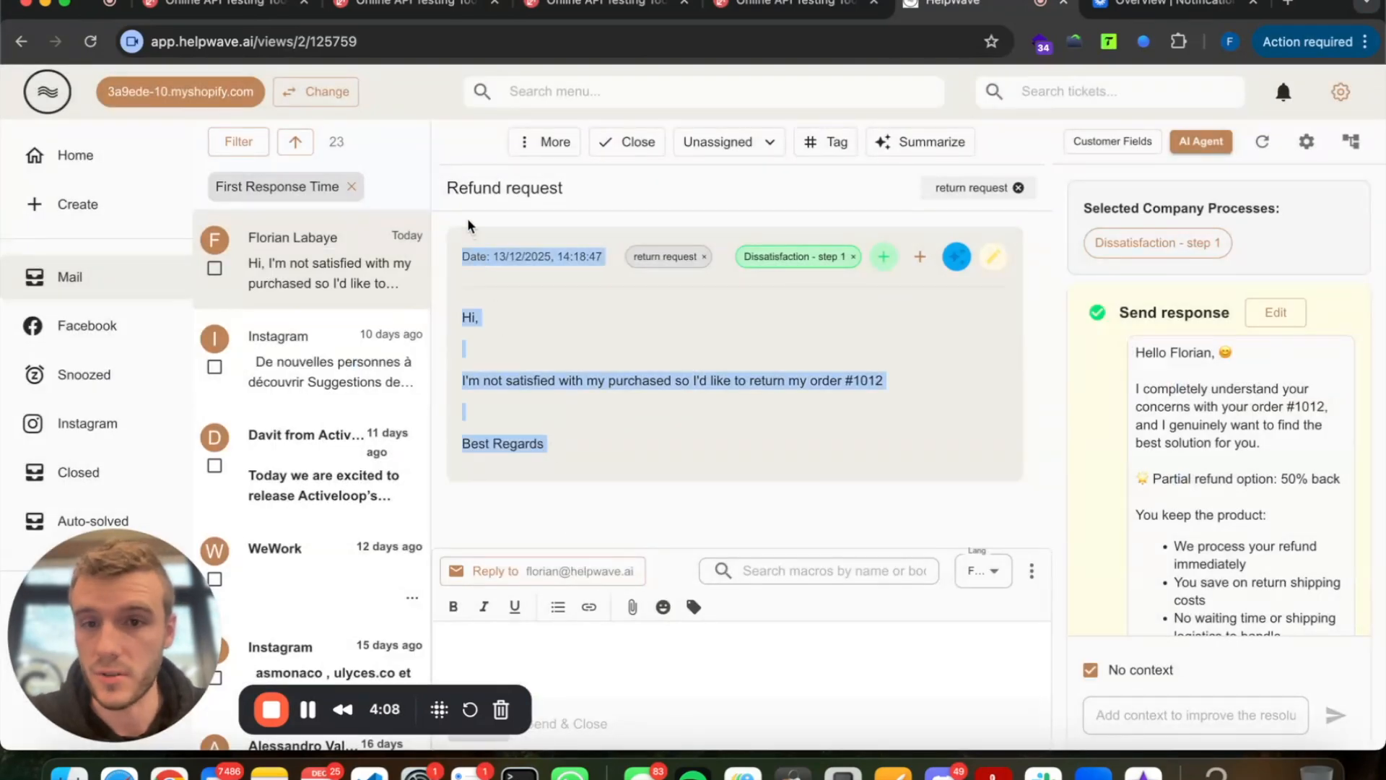
triple_click(511, 379)
click(523, 331)
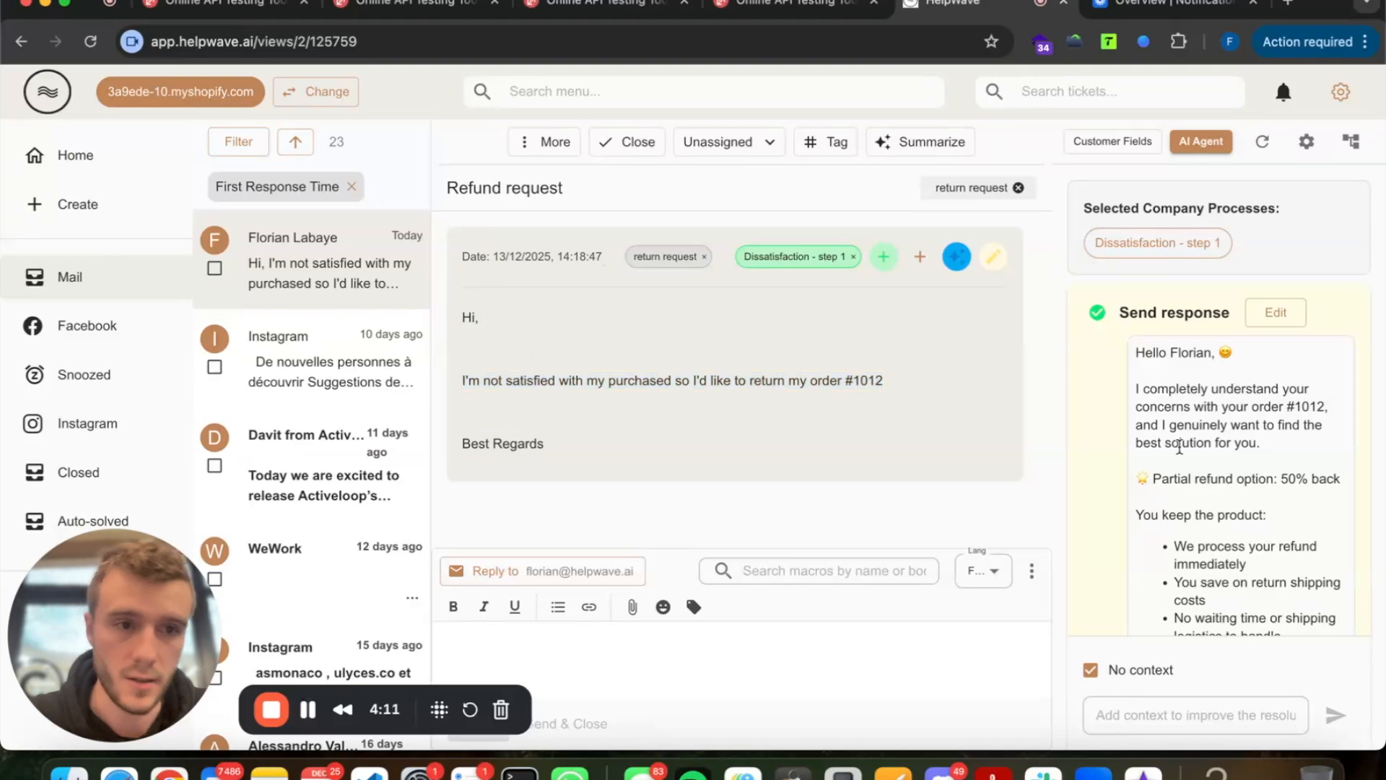
scroll(1179, 443, down, 5)
scroll(1184, 347, up, 6)
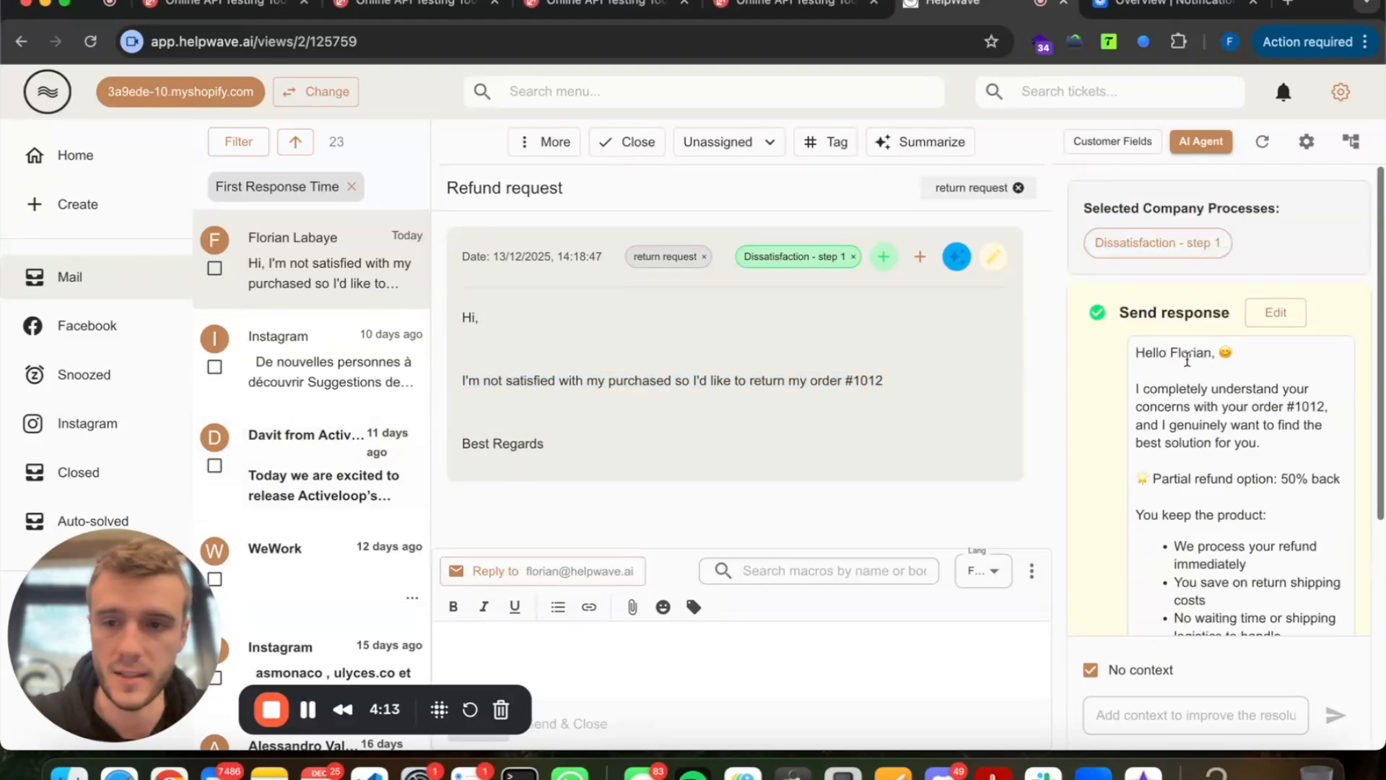
scroll(1187, 359, down, 6)
In Gmail, reply to the support response with "Hi, This is a scam ! I want to return" and send it.
text(Hi ,)
key(Return)
key(Return)
text(This is a scam ! I want to return)
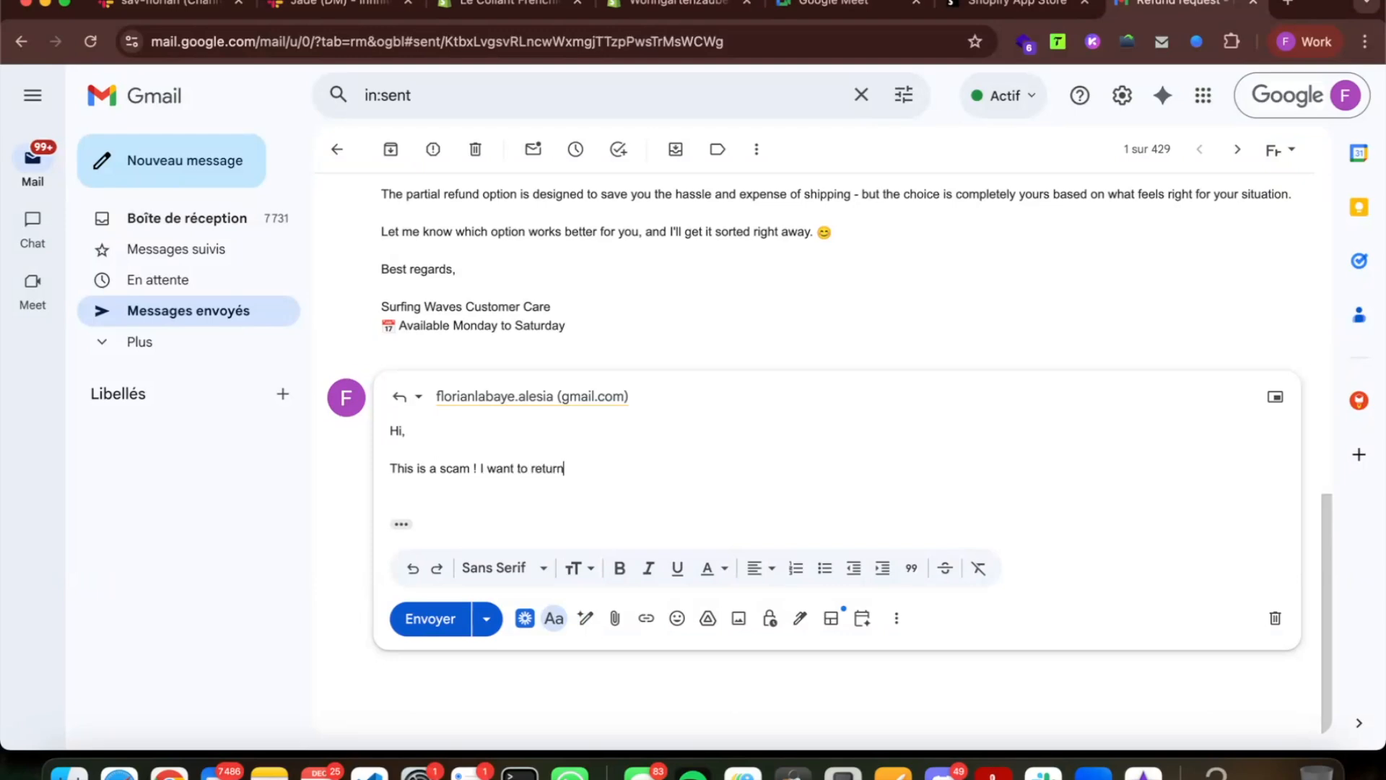
click(441, 618)
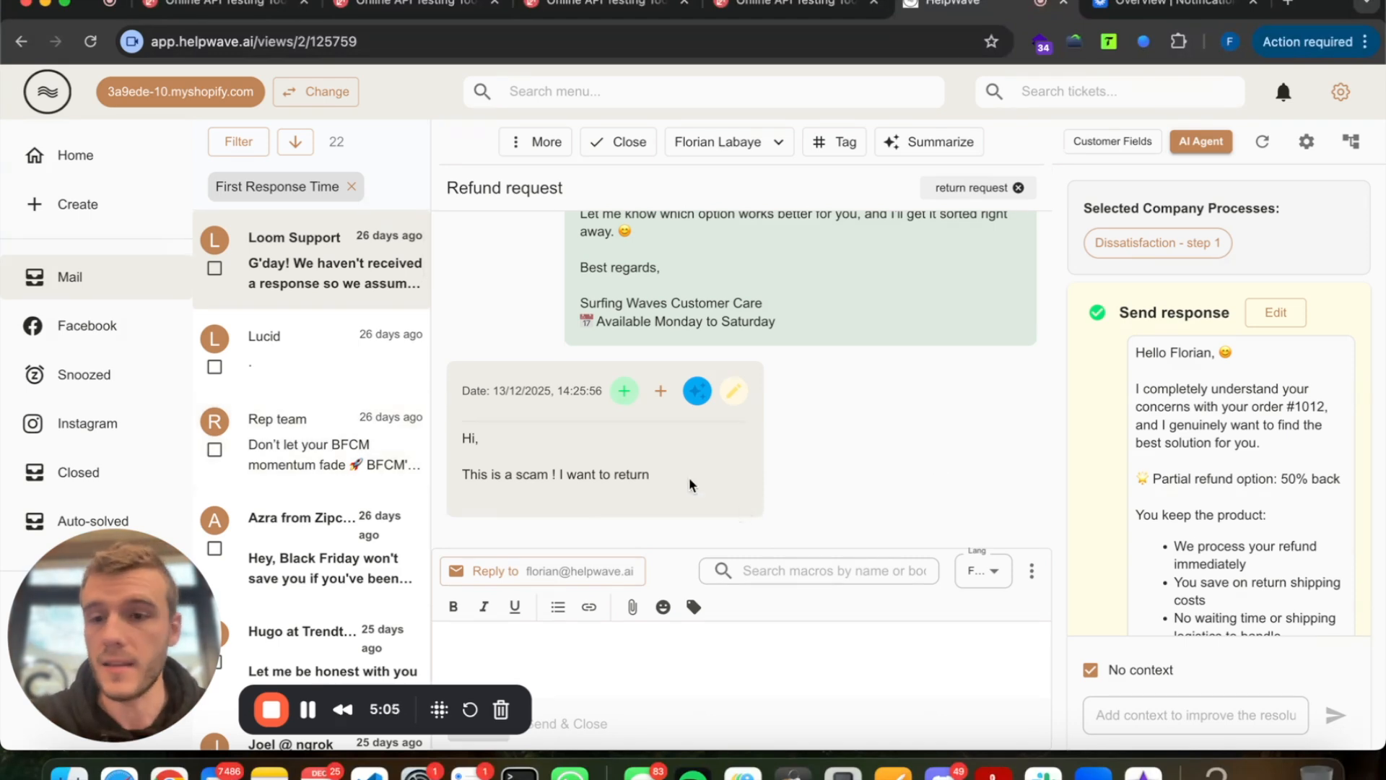
Clear the previous resolution on the refund request ticket and add the Dissatisfaction - step 2 article as context.
click(1260, 143)
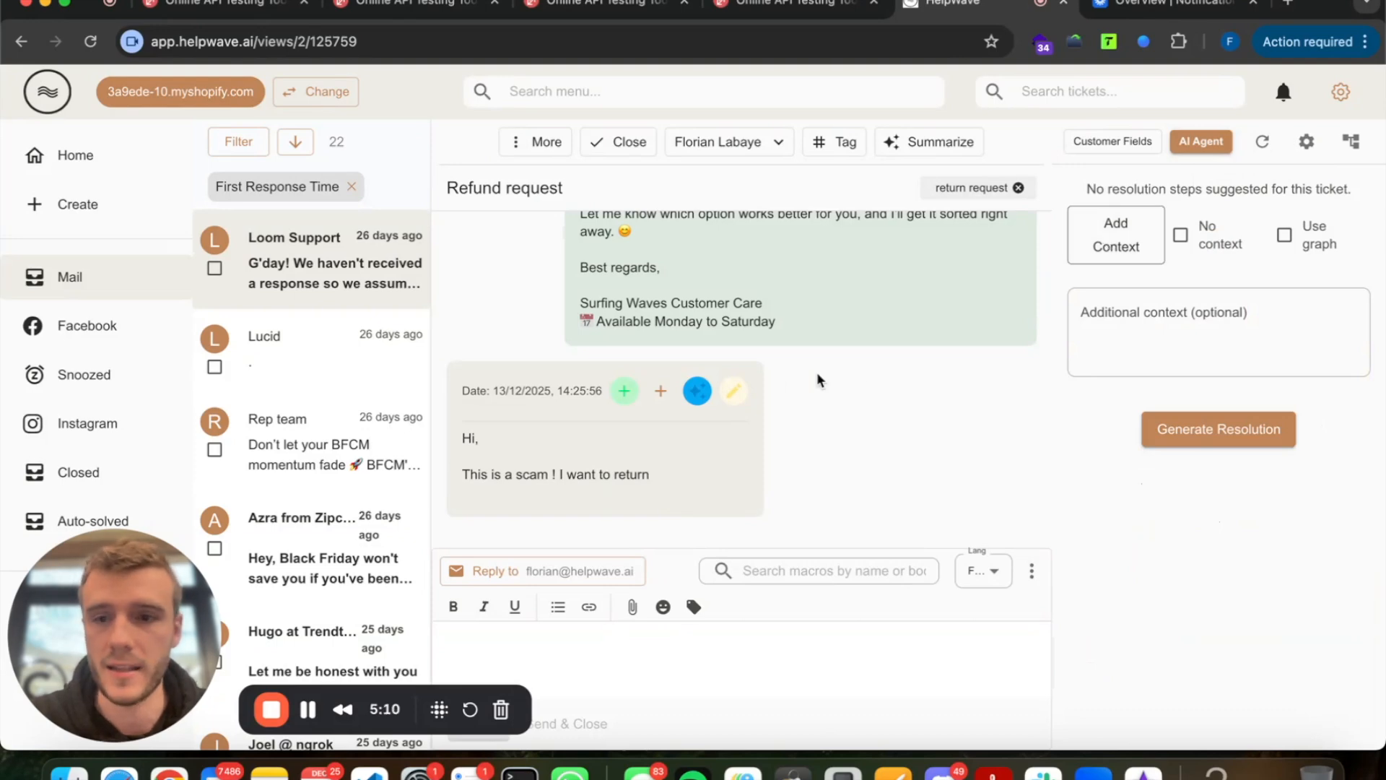
click(1116, 236)
click(1137, 366)
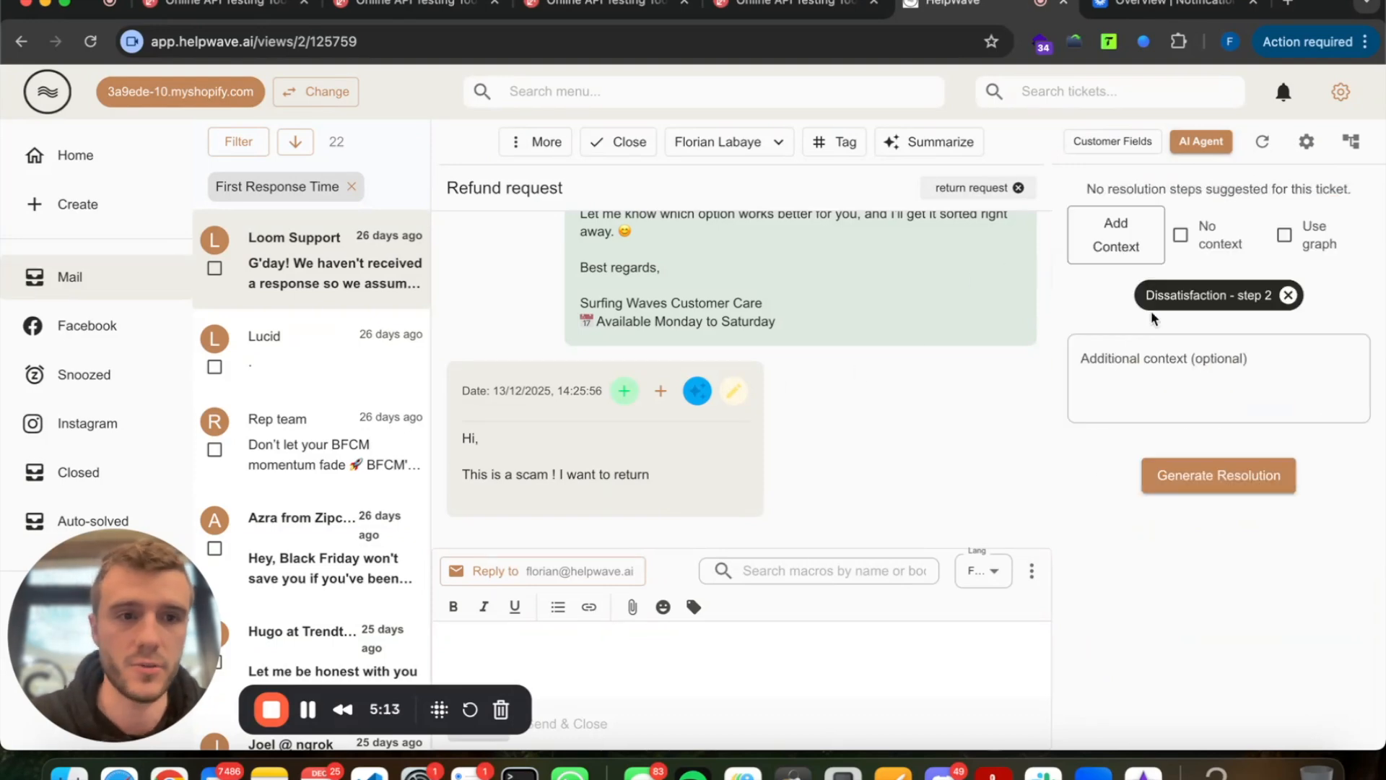
Read the refund offer in the Dissatisfaction - step 2 article, close it, and remove the article from the ticket's context.
click(1155, 305)
click(414, 397)
triple_click(368, 365)
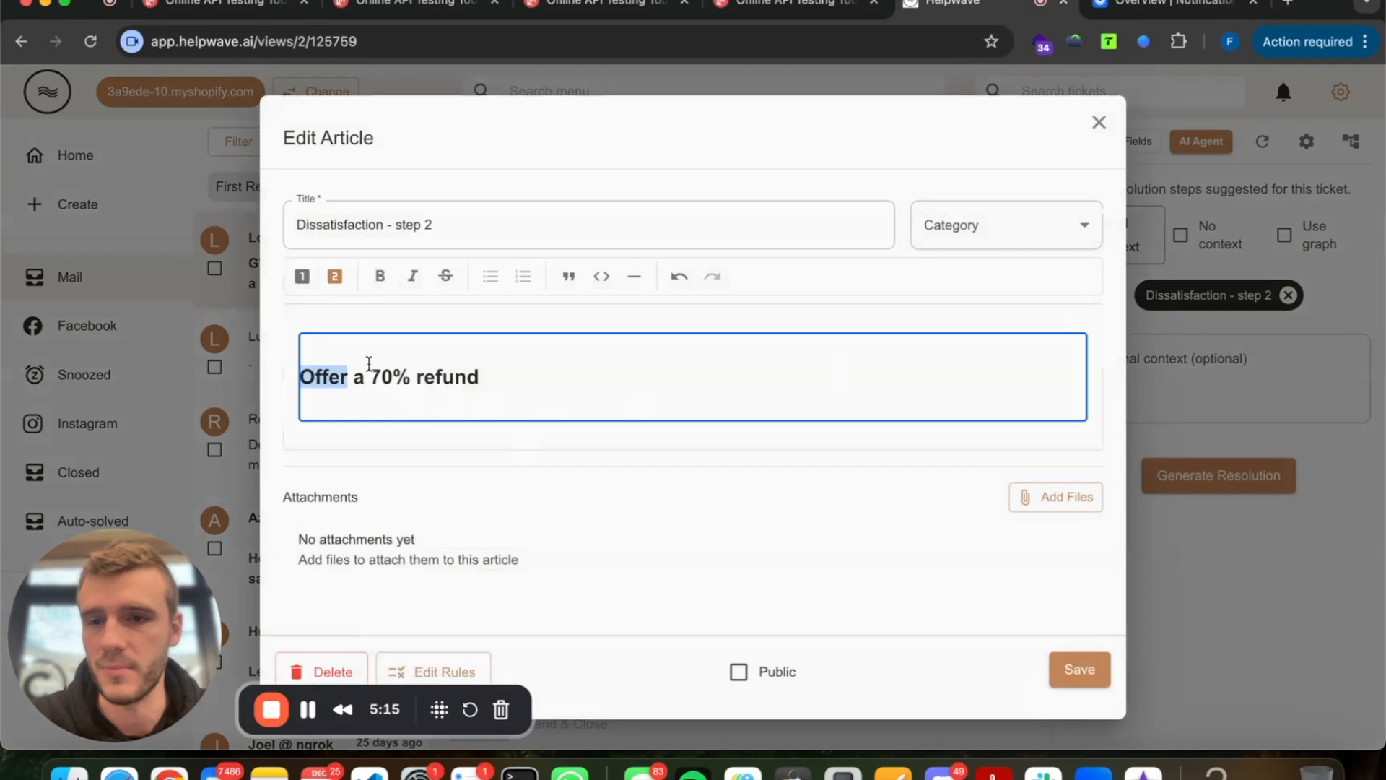
click(1344, 498)
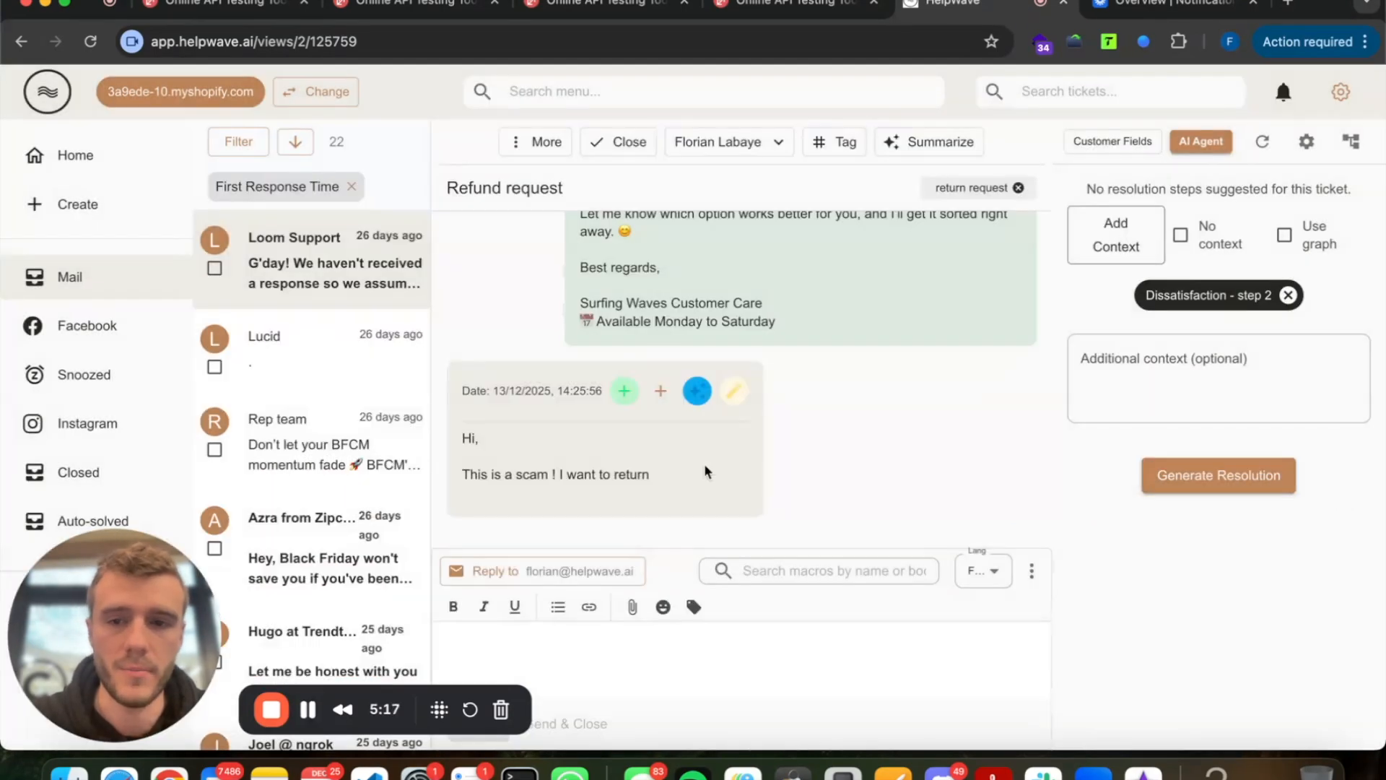
click(1289, 295)
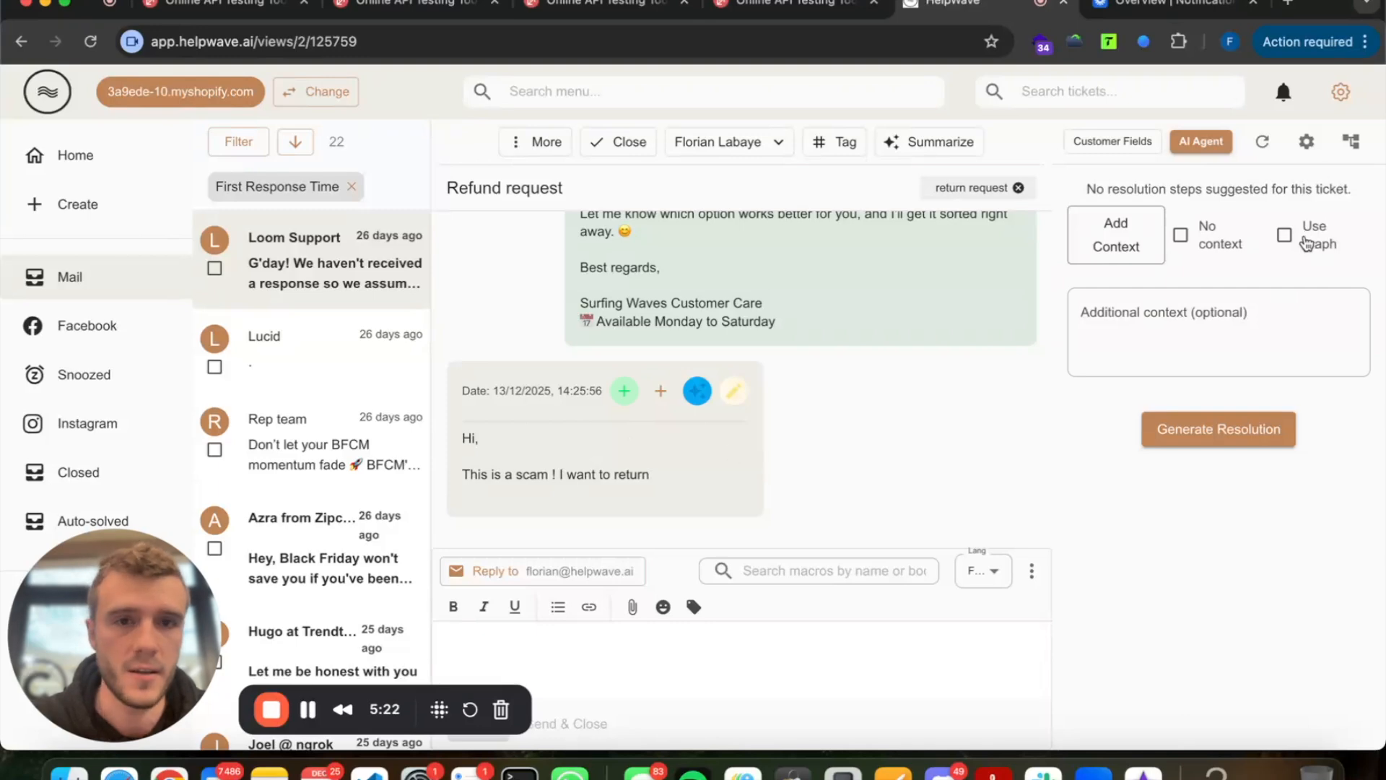
Open the workflow graph and start a second-response node under Dissatisfaction - step 1, labelled "Dissatisfaction - step 2".
click(1350, 142)
drag(830, 550, 416, 368)
click(805, 89)
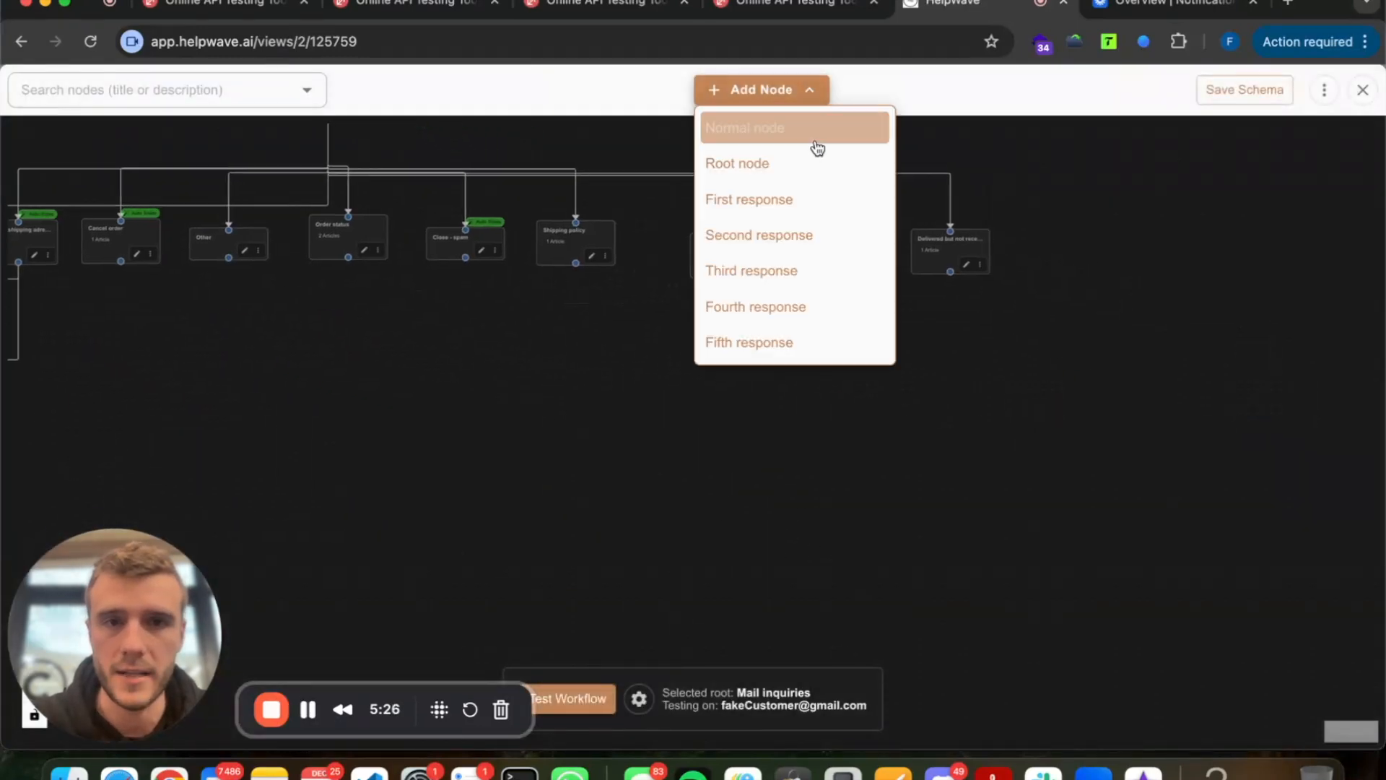
click(816, 236)
click(685, 259)
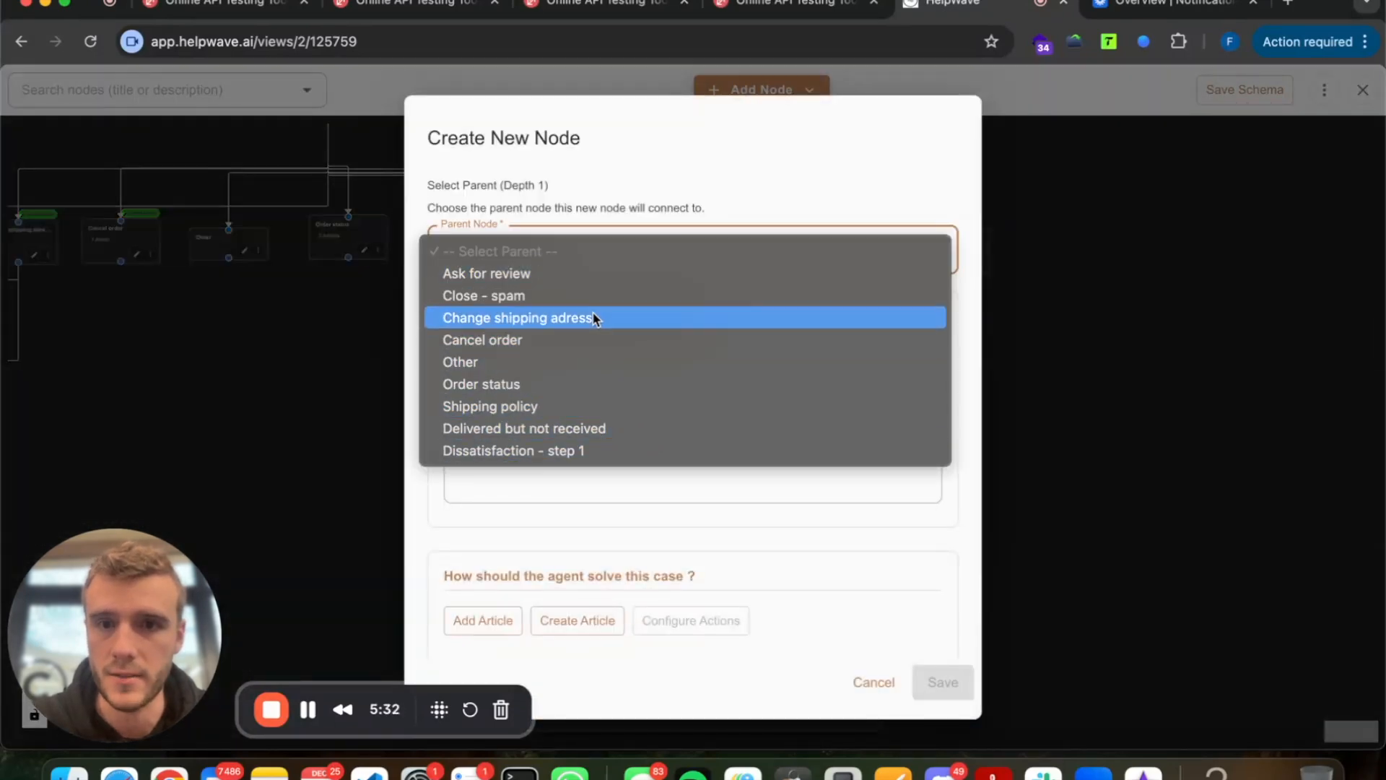
click(588, 450)
click(534, 385)
text(Diis)
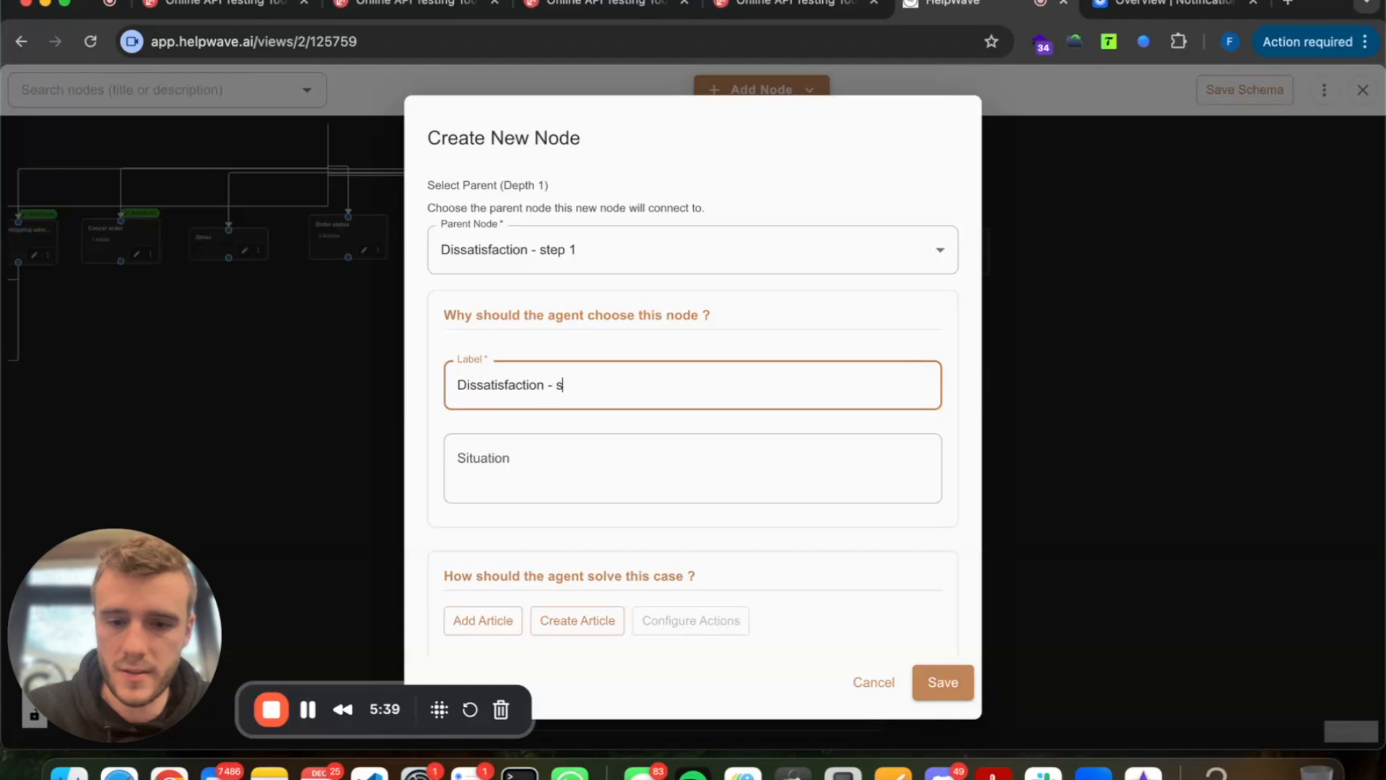
text(2)
Enter the new node's situation as "The customer refused to partial refund offer".
click(501, 442)
text(The customer refused to partial refund offer)
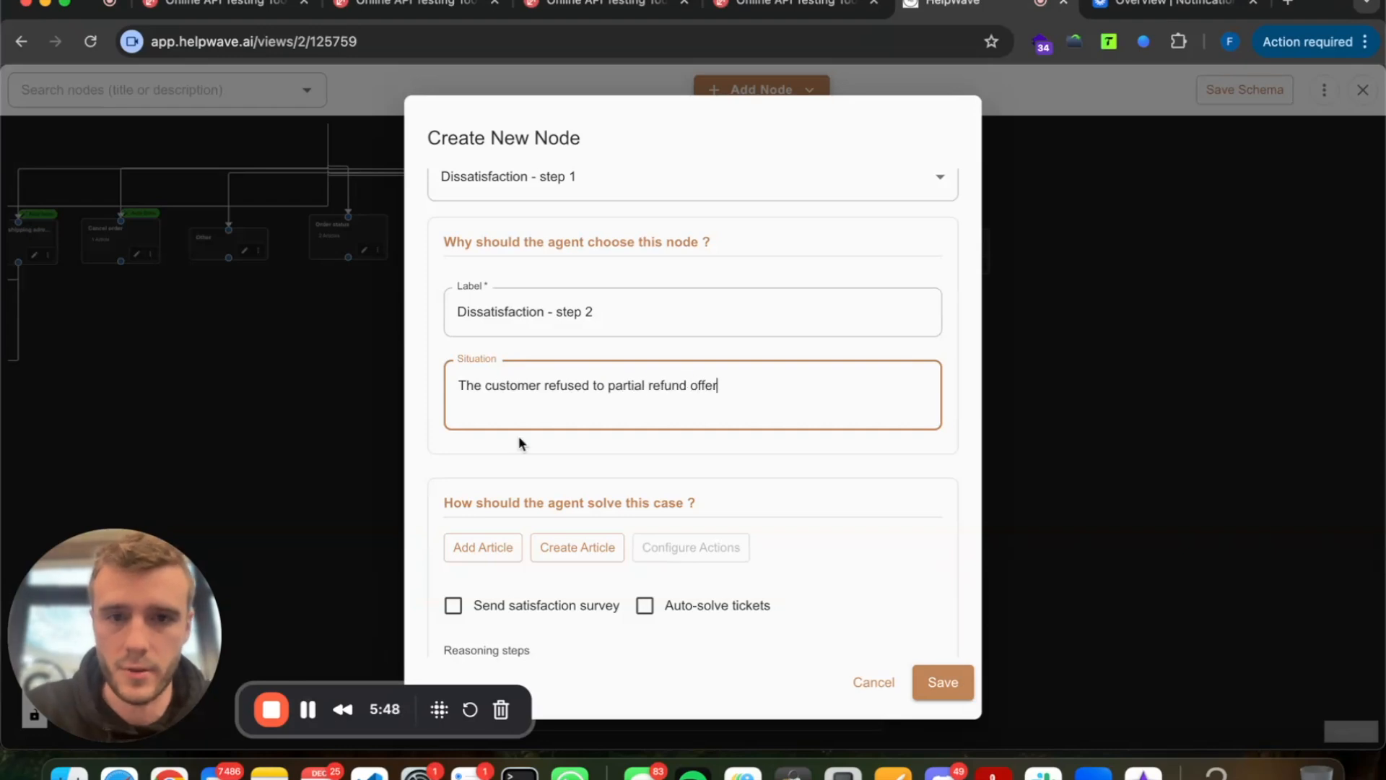
scroll(518, 443, down, 3)
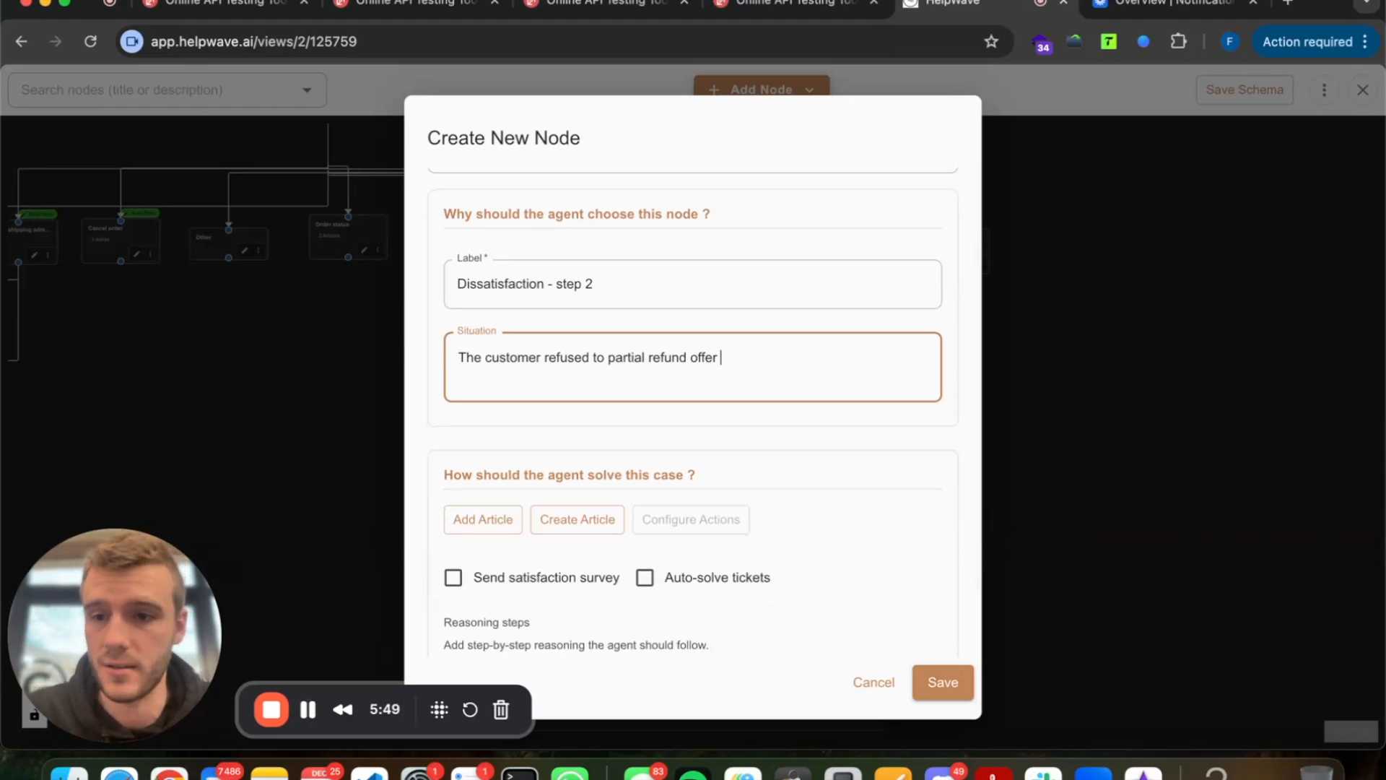
click(527, 328)
scroll(517, 346, up, 3)
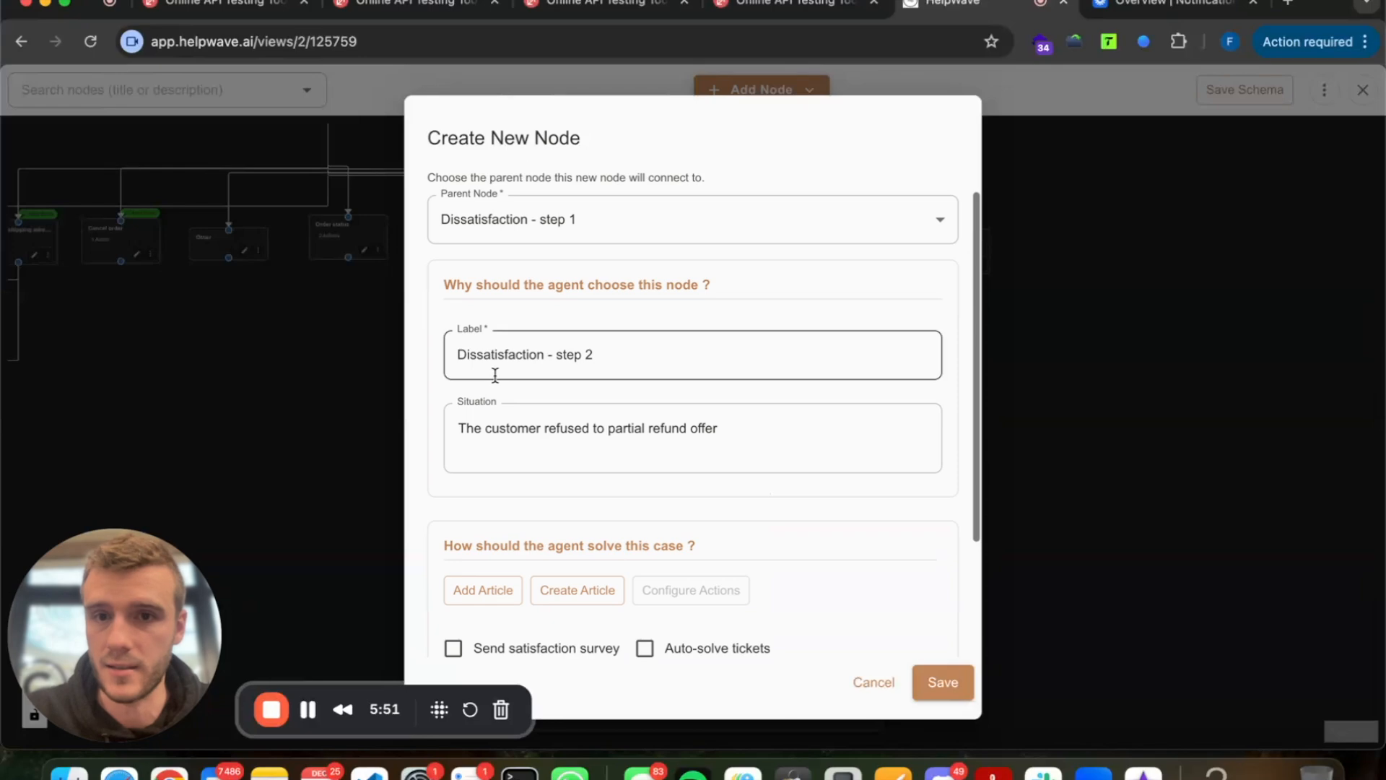
scroll(506, 372, down, 3)
Attach the Dissatisfaction - step 2 article to the node, check and save its text, and save the node.
click(478, 433)
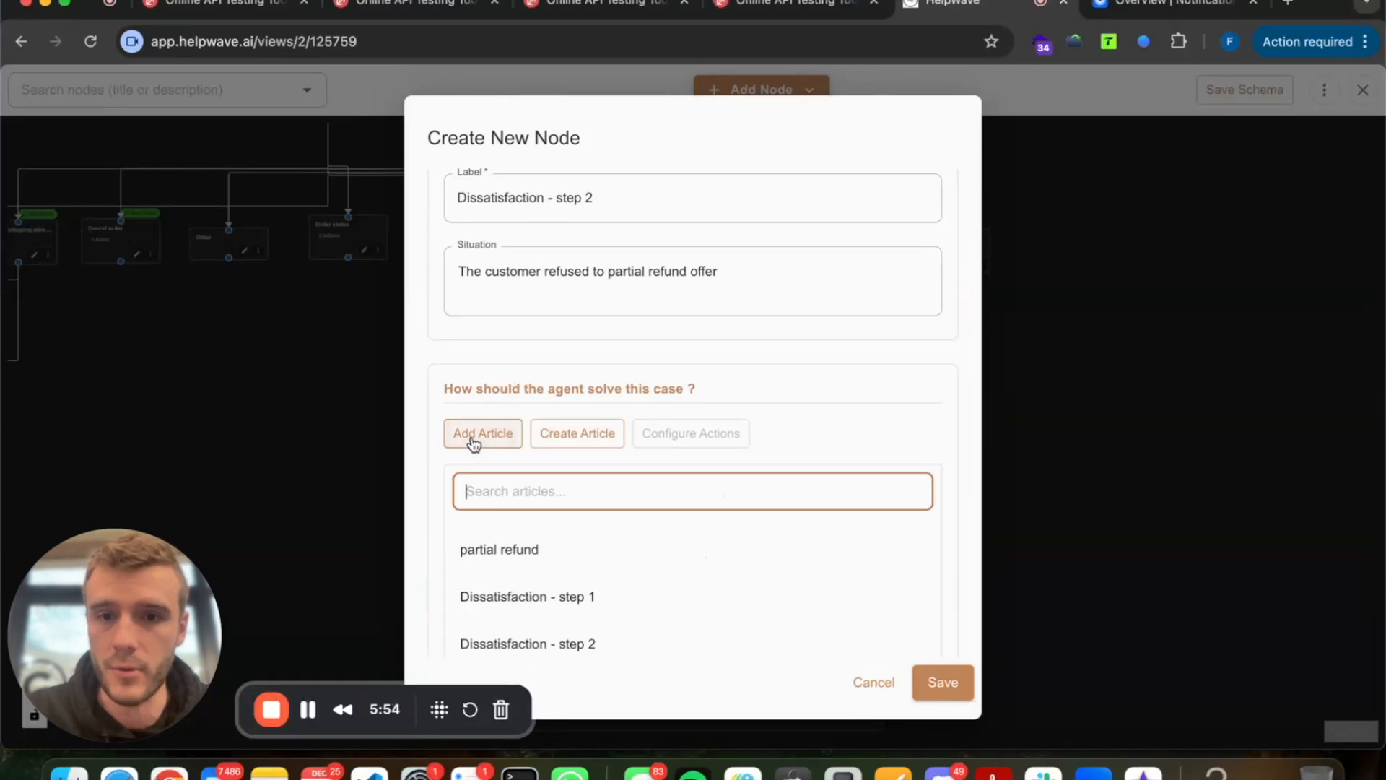
click(557, 434)
click(556, 440)
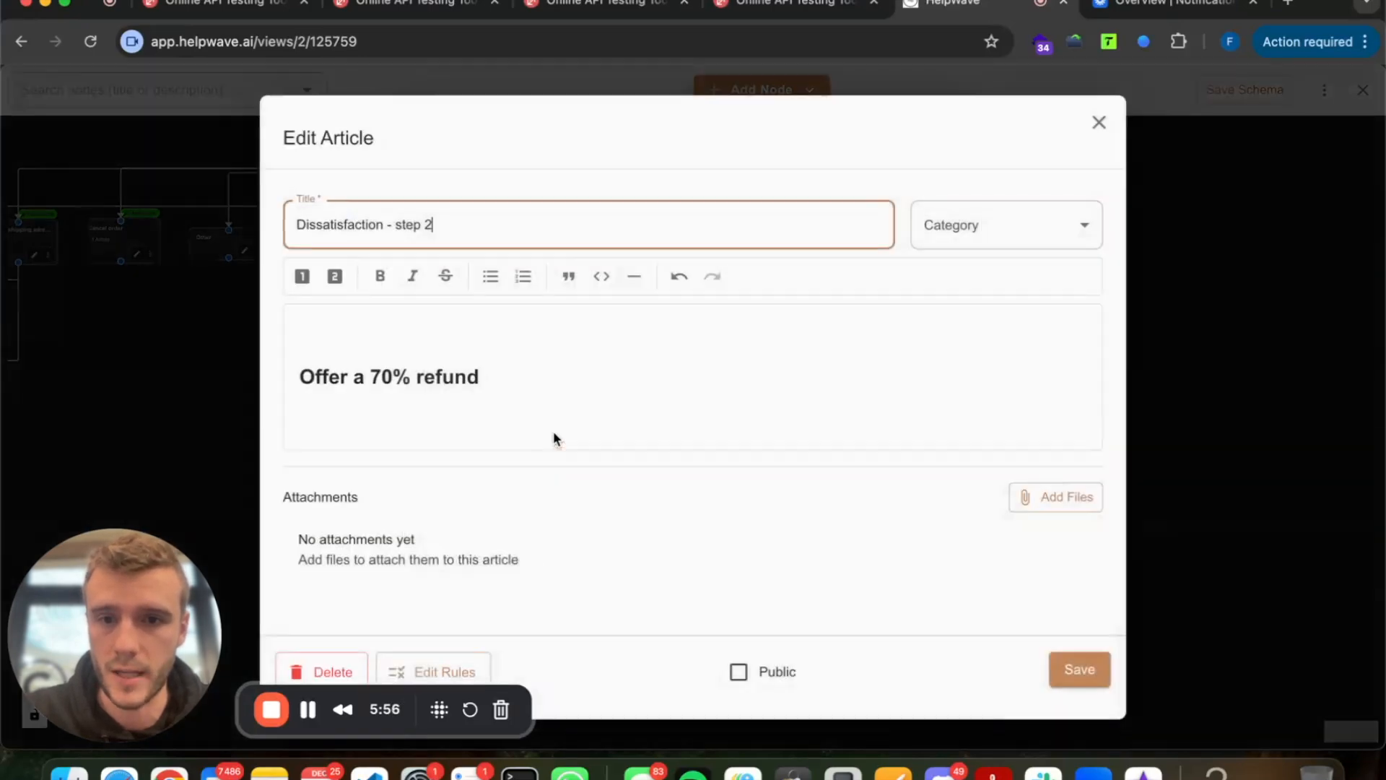
click(437, 349)
click(991, 523)
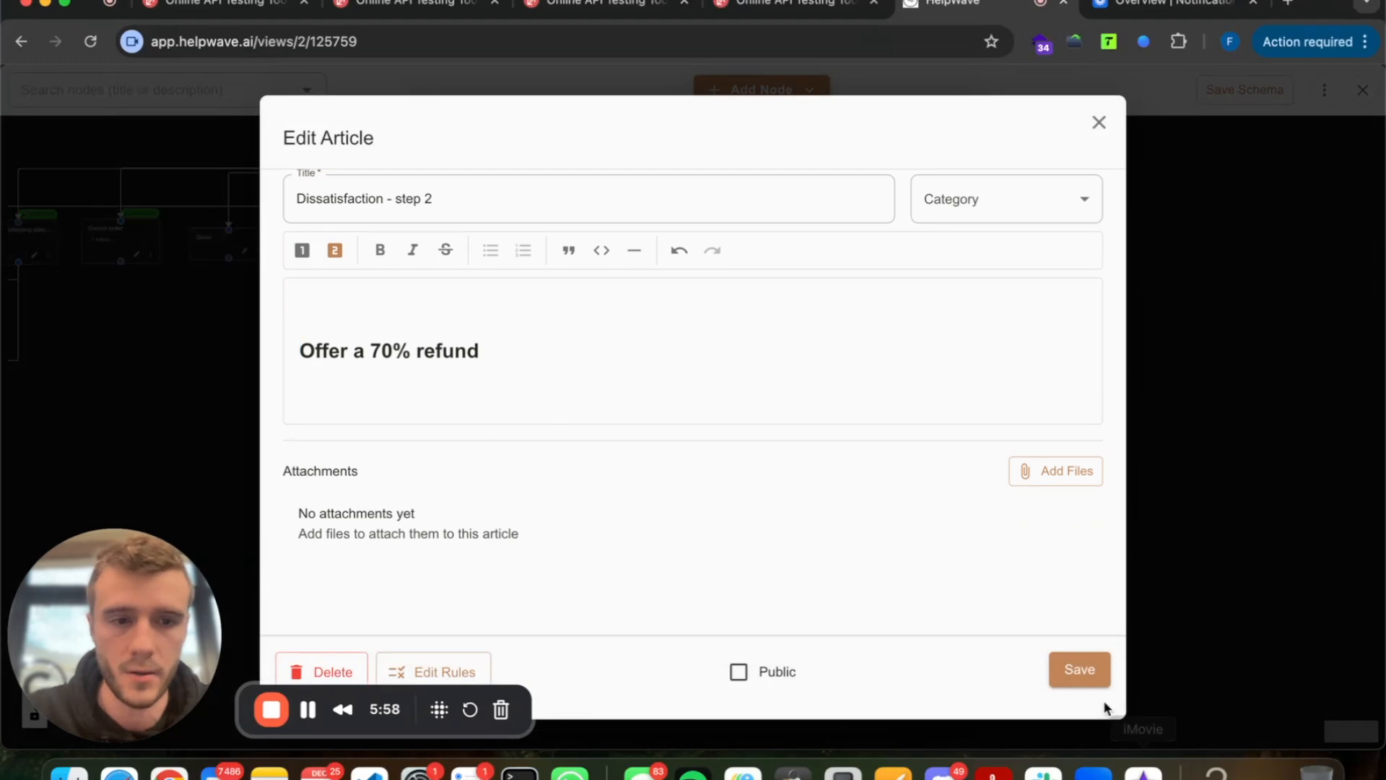
click(1083, 671)
click(928, 684)
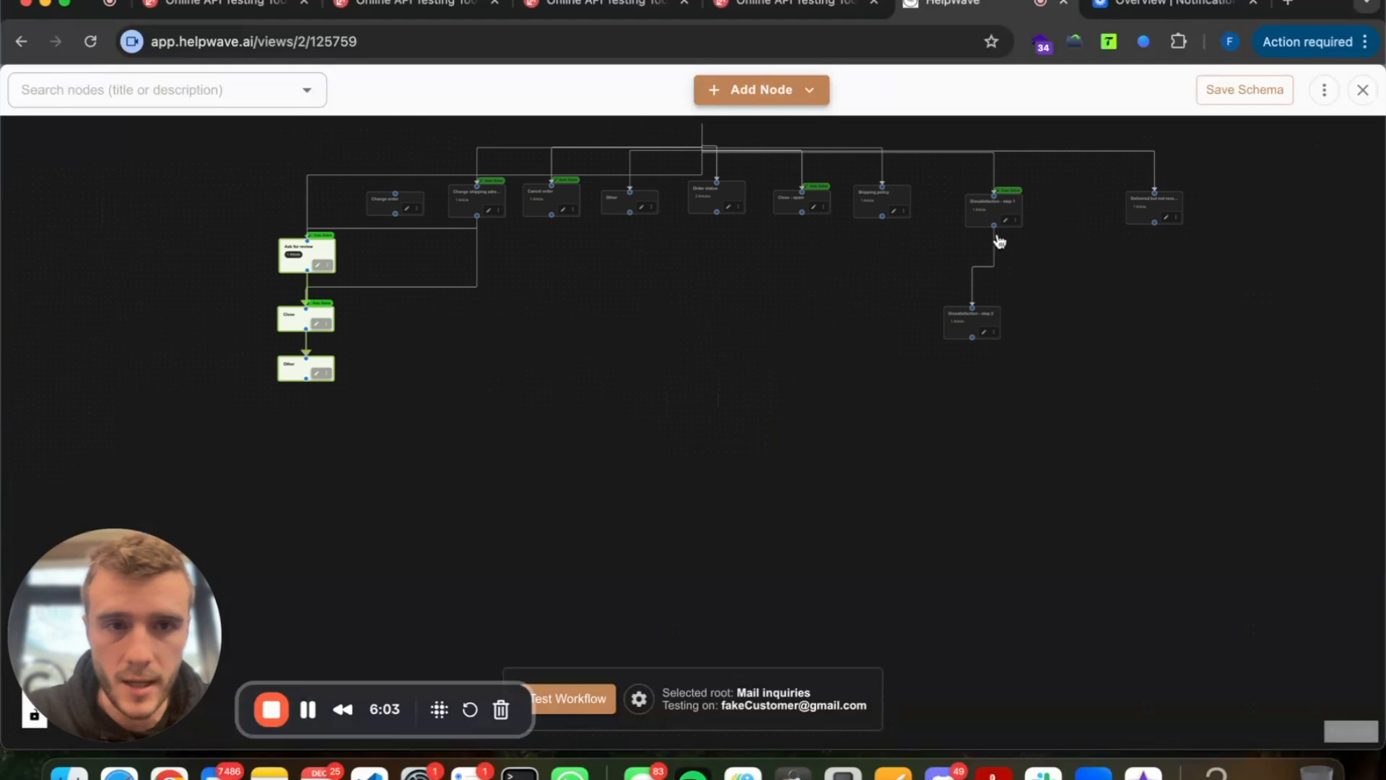
Connect the Dissatisfaction - step 1 node to the existing lower-level Other and Close nodes, moving the Dissatisfaction - step 2 node aside.
drag(995, 231, 311, 355)
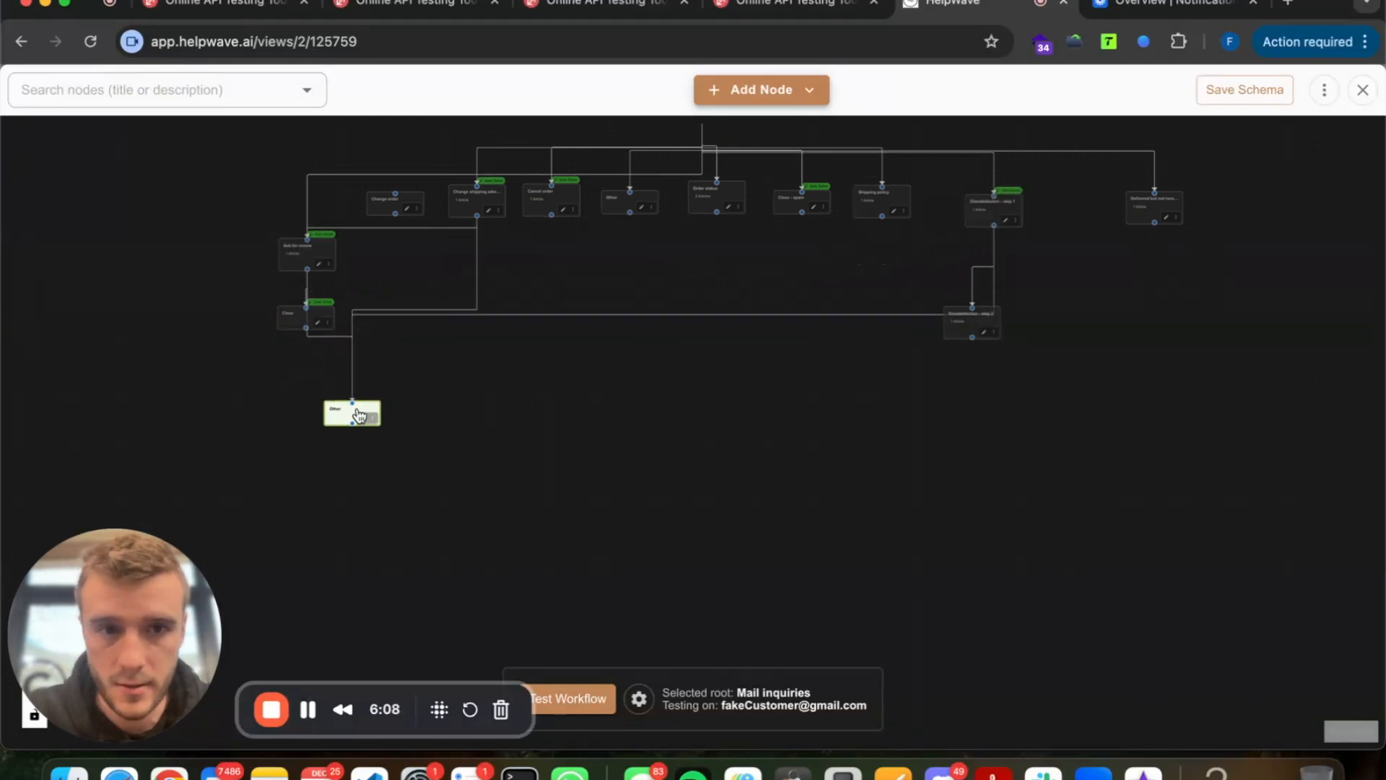
drag(973, 322, 1060, 342)
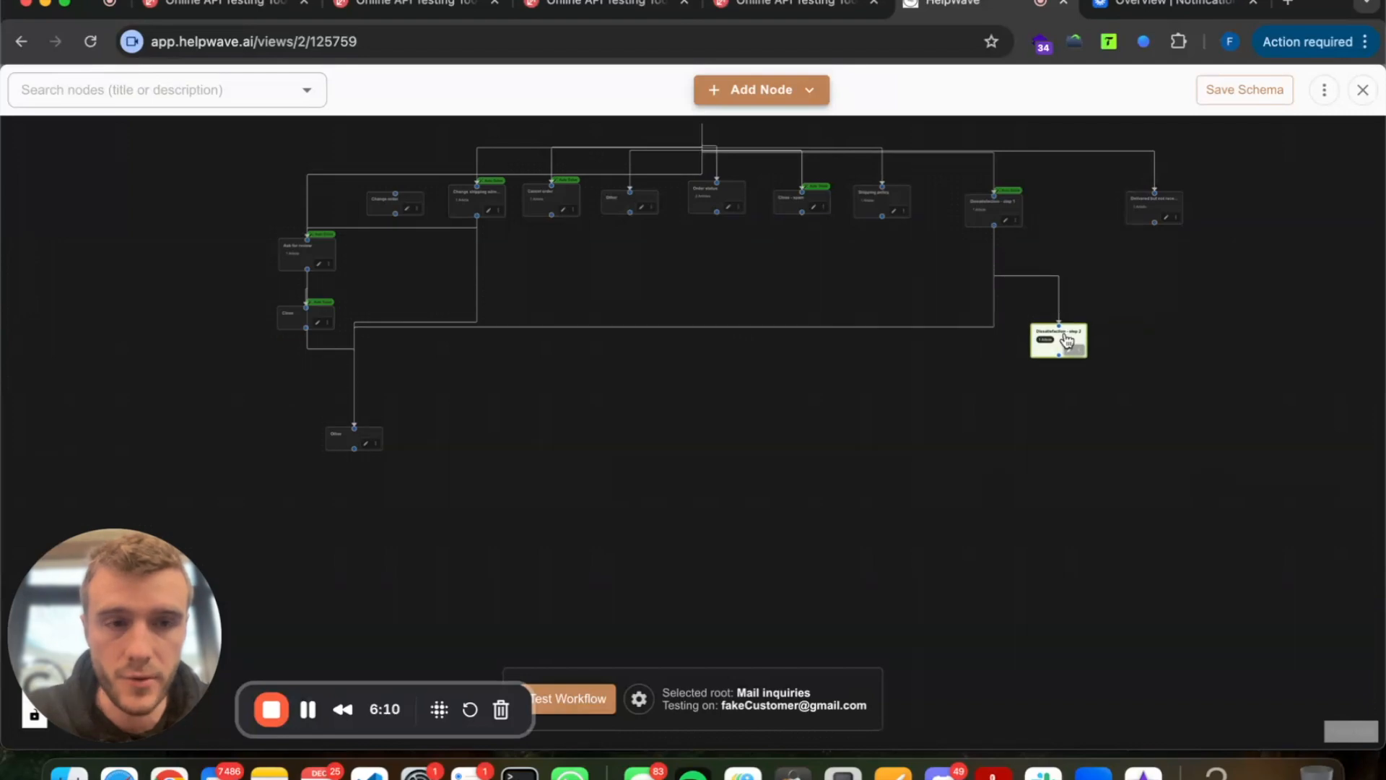
drag(995, 226, 316, 469)
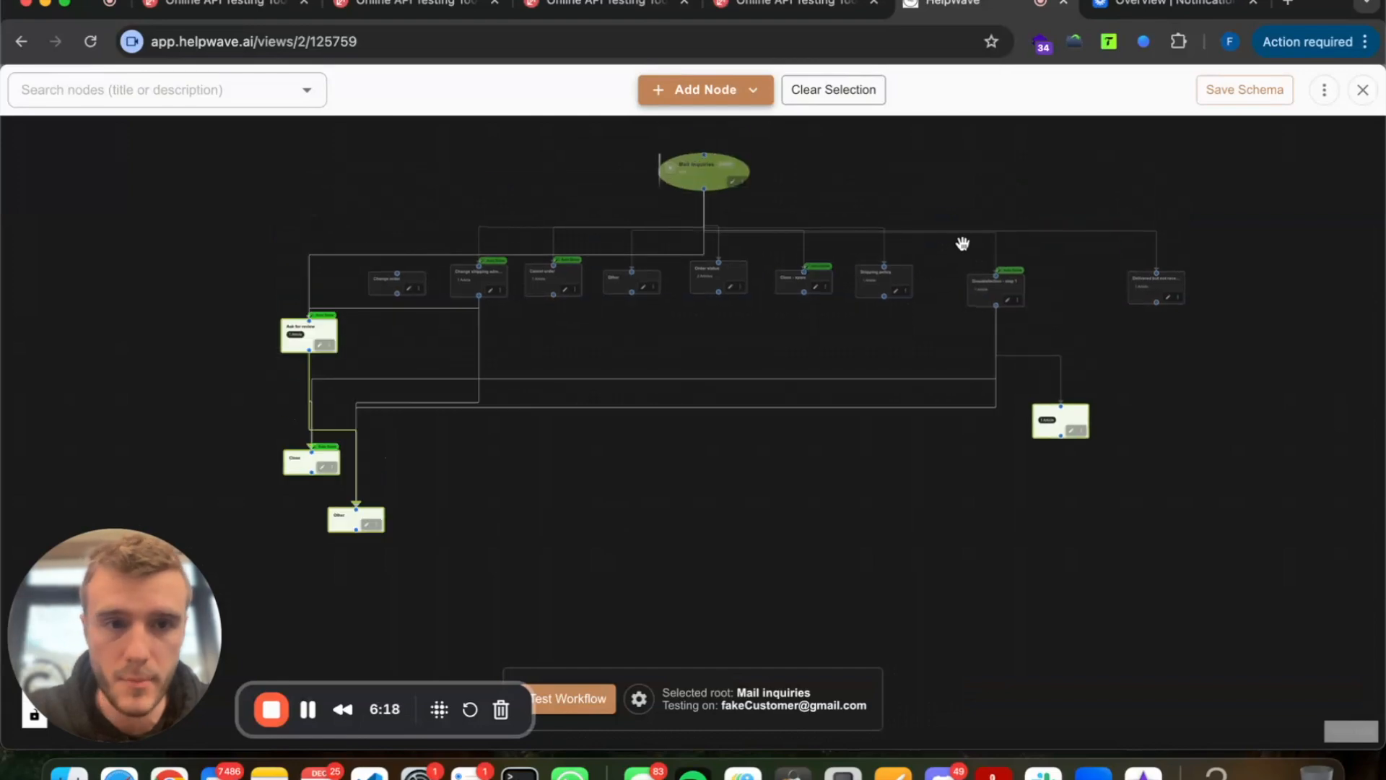
Review the situation and resolution settings of the lower-level Other node and close it without editing.
click(992, 290)
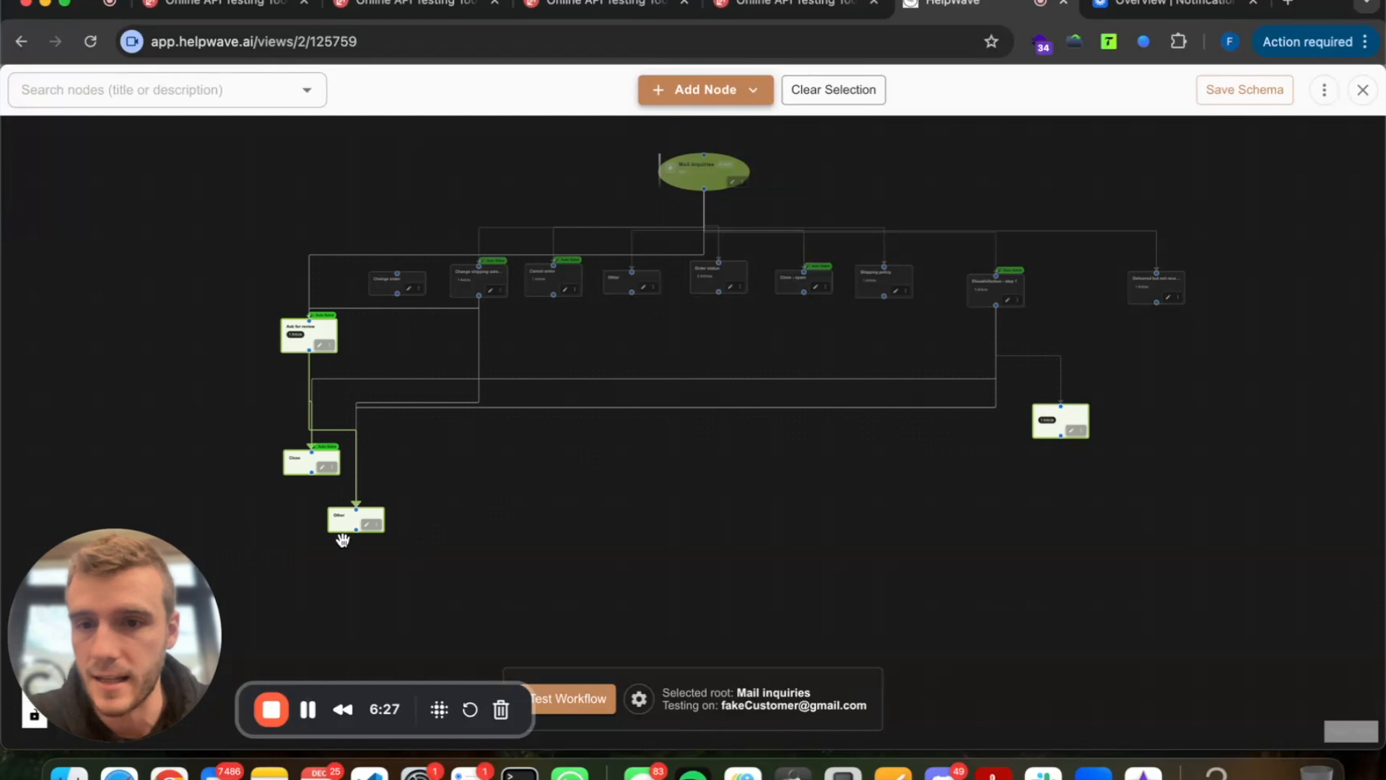
click(344, 511)
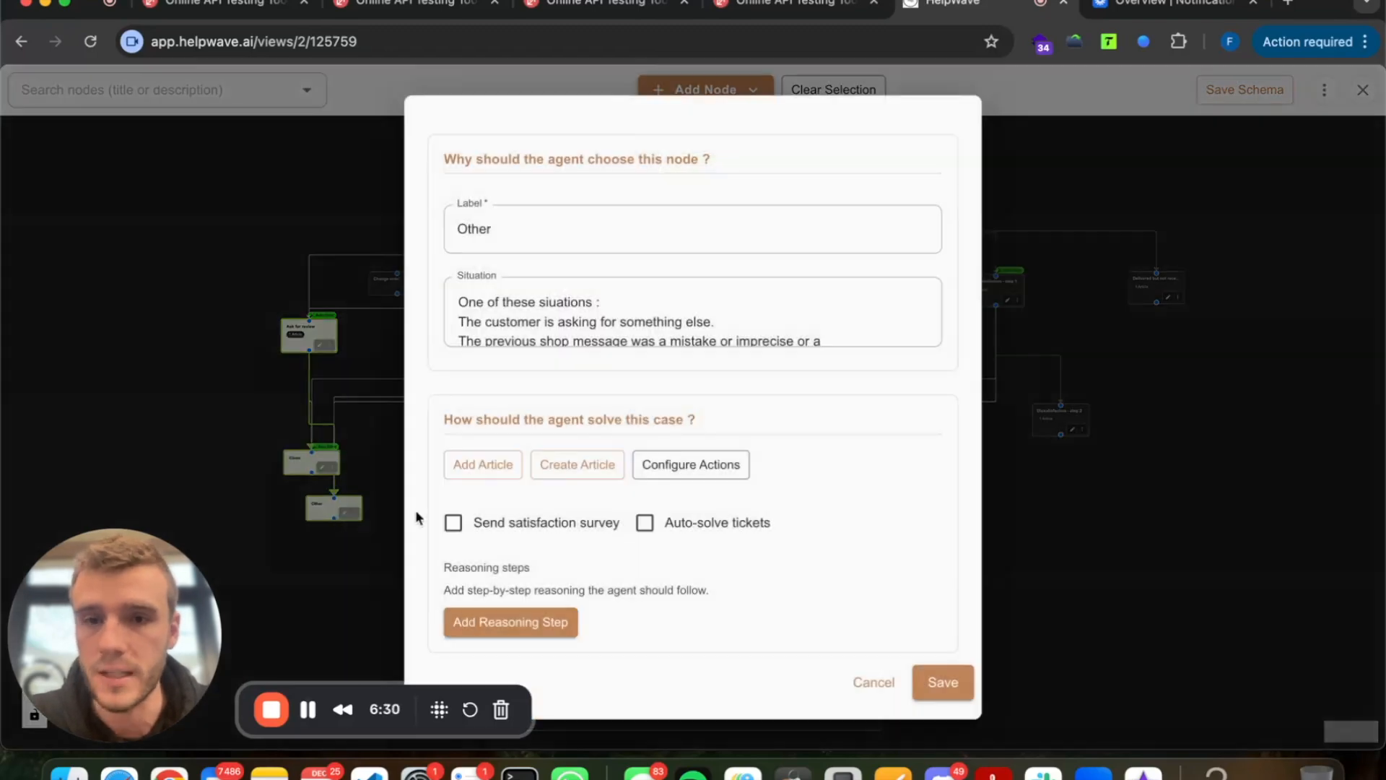
scroll(730, 541, down, 1)
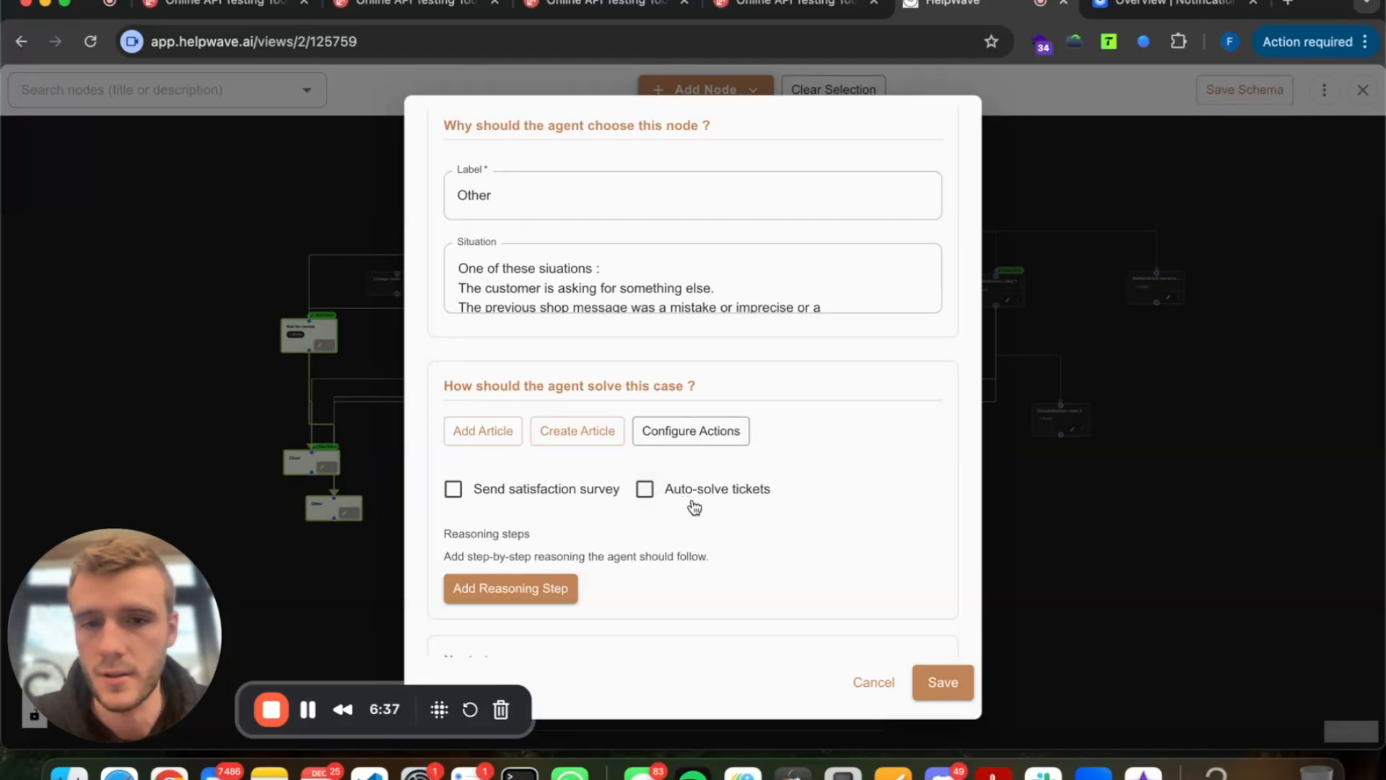
click(1050, 462)
Move the Dissatisfaction - step 2 node so it sits below and slightly left of the Dissatisfaction - step 1 node.
drag(752, 461, 555, 480)
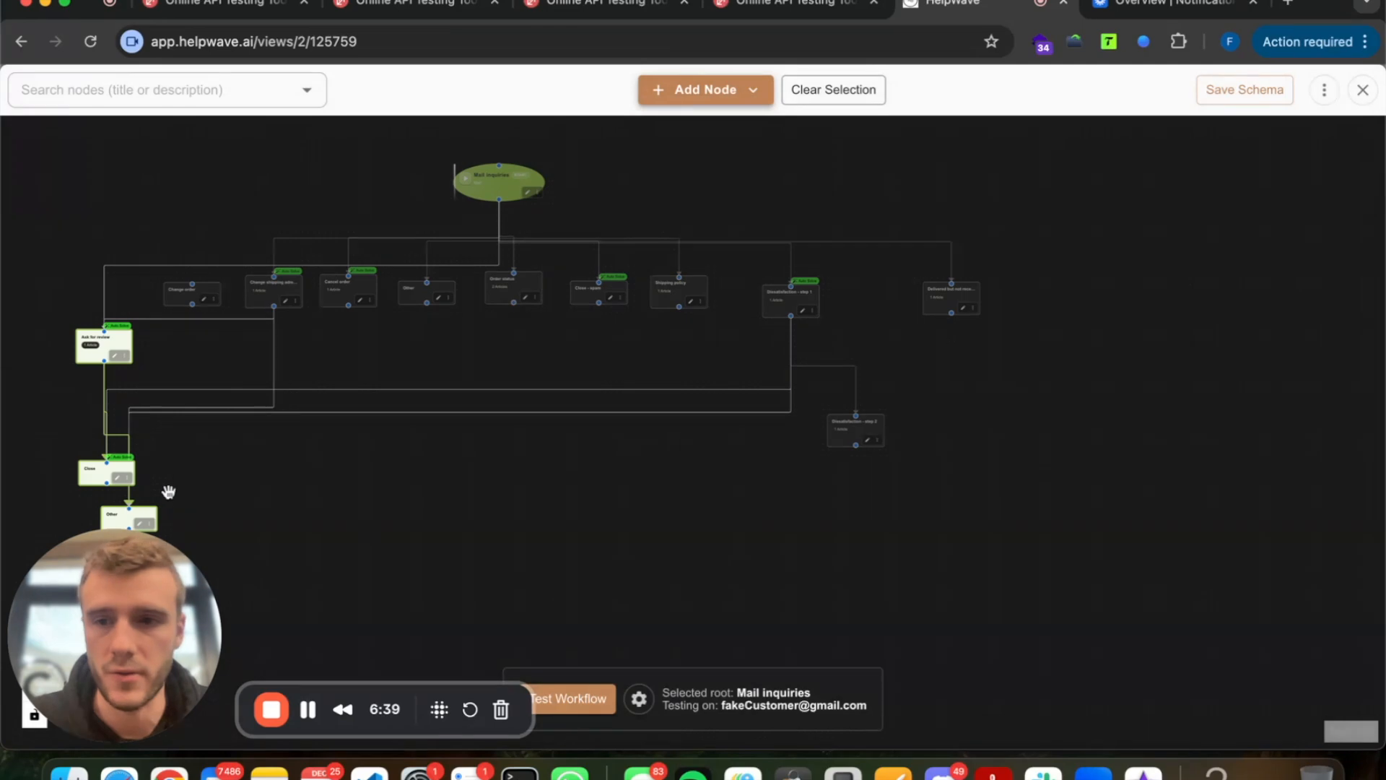
drag(605, 437, 489, 415)
drag(765, 409, 598, 392)
Start another second-response node under Dissatisfaction - step 1 and label it "Asked for return address".
click(718, 90)
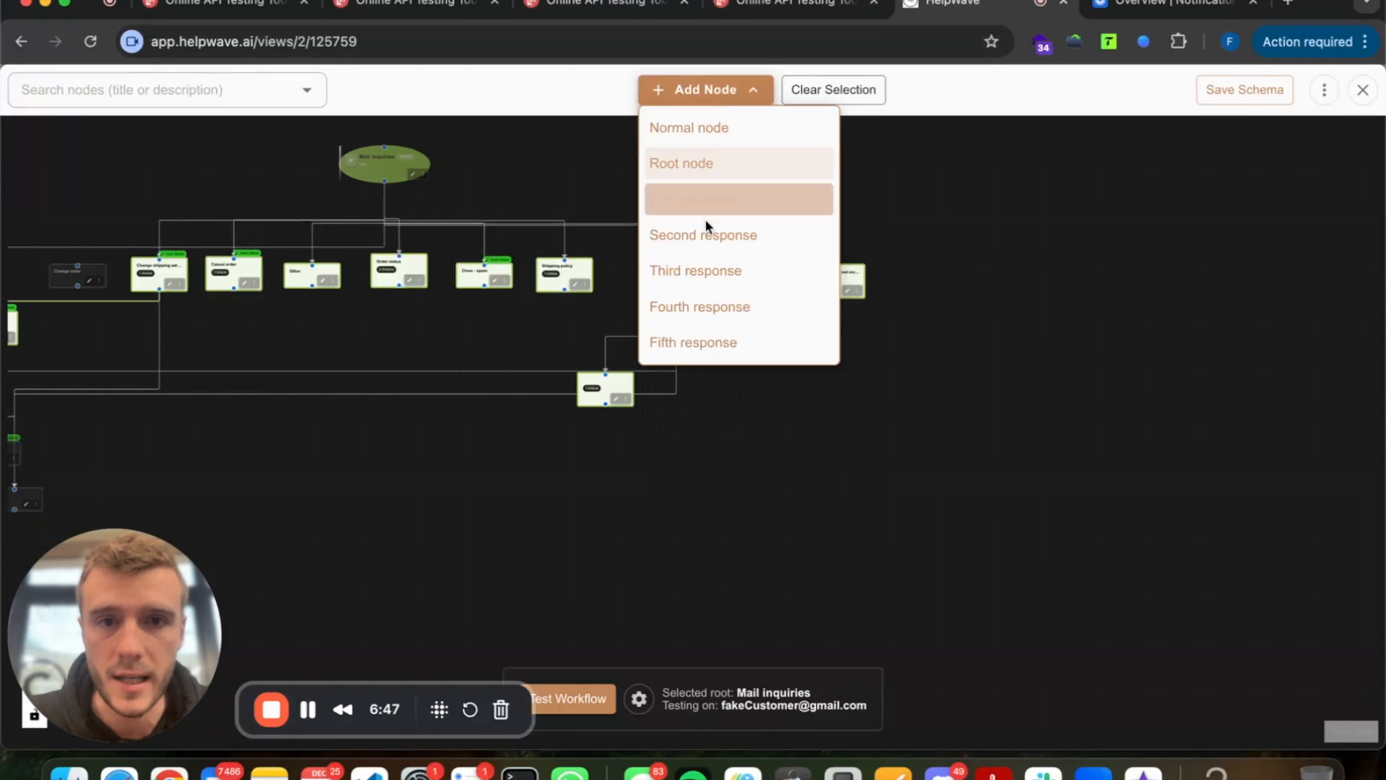
click(704, 209)
click(537, 246)
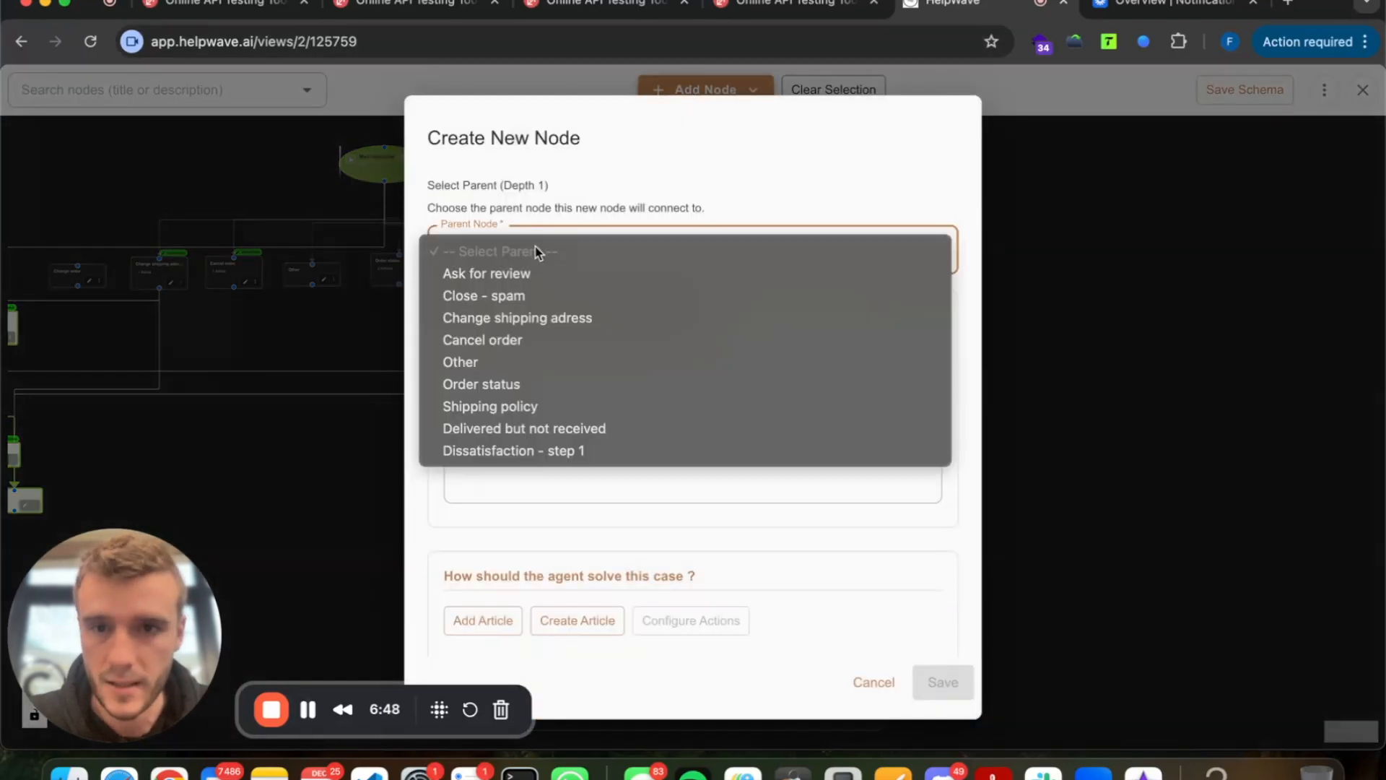
click(525, 452)
click(561, 384)
text(Asked for return address)
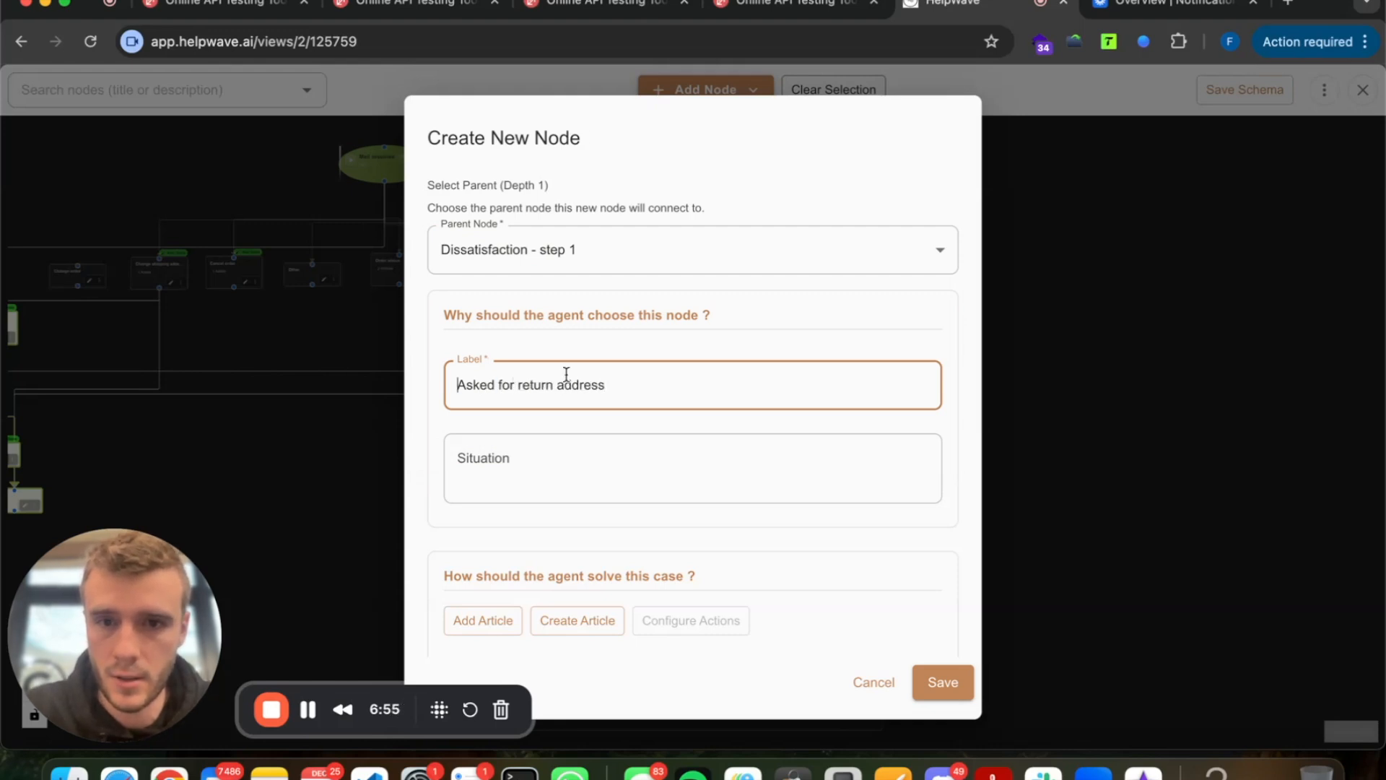
Reuse the label text to fill in the node's situation as "Customer asked for return address".
triple_click(566, 374)
key(super+c)
key(Tab)
text(C)
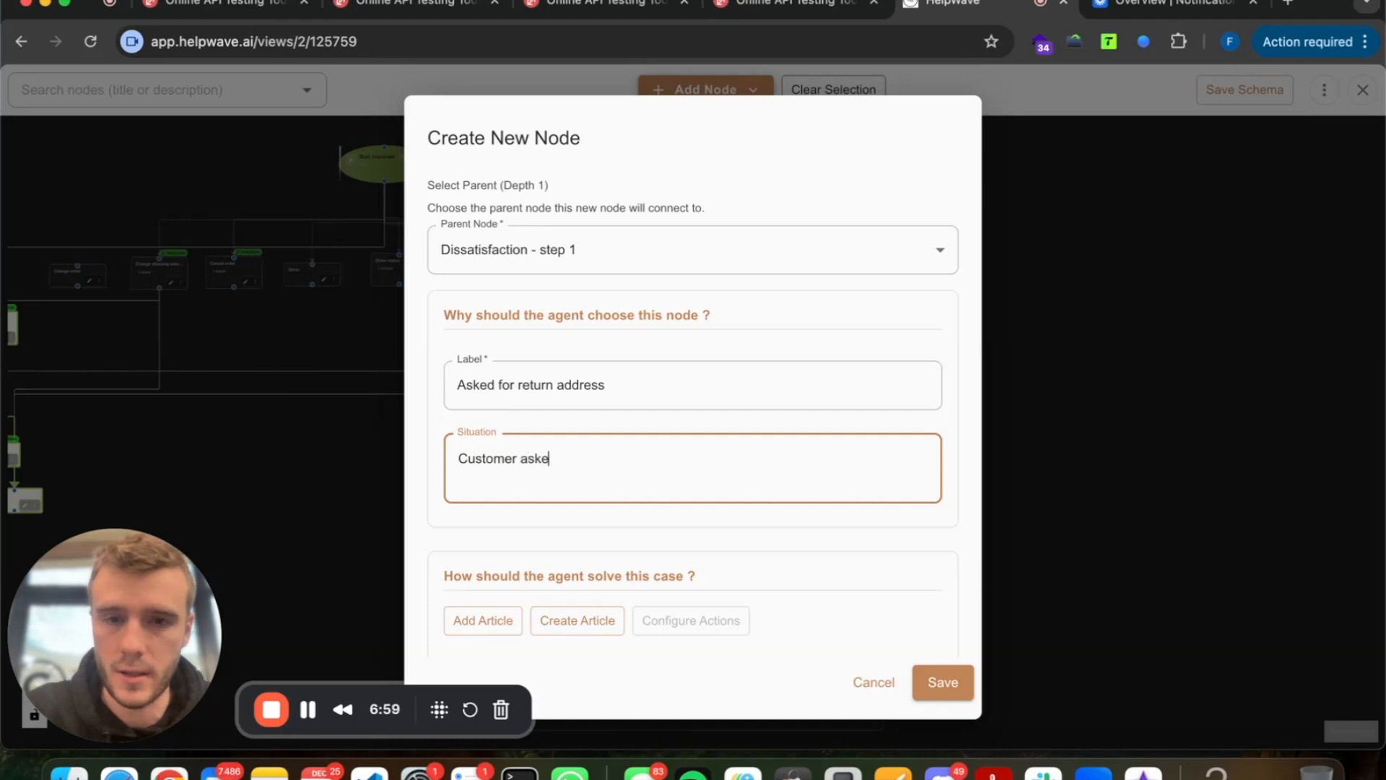
text(ustomer asked)
key(super+v)
double_click(575, 458)
key(BackSpace)
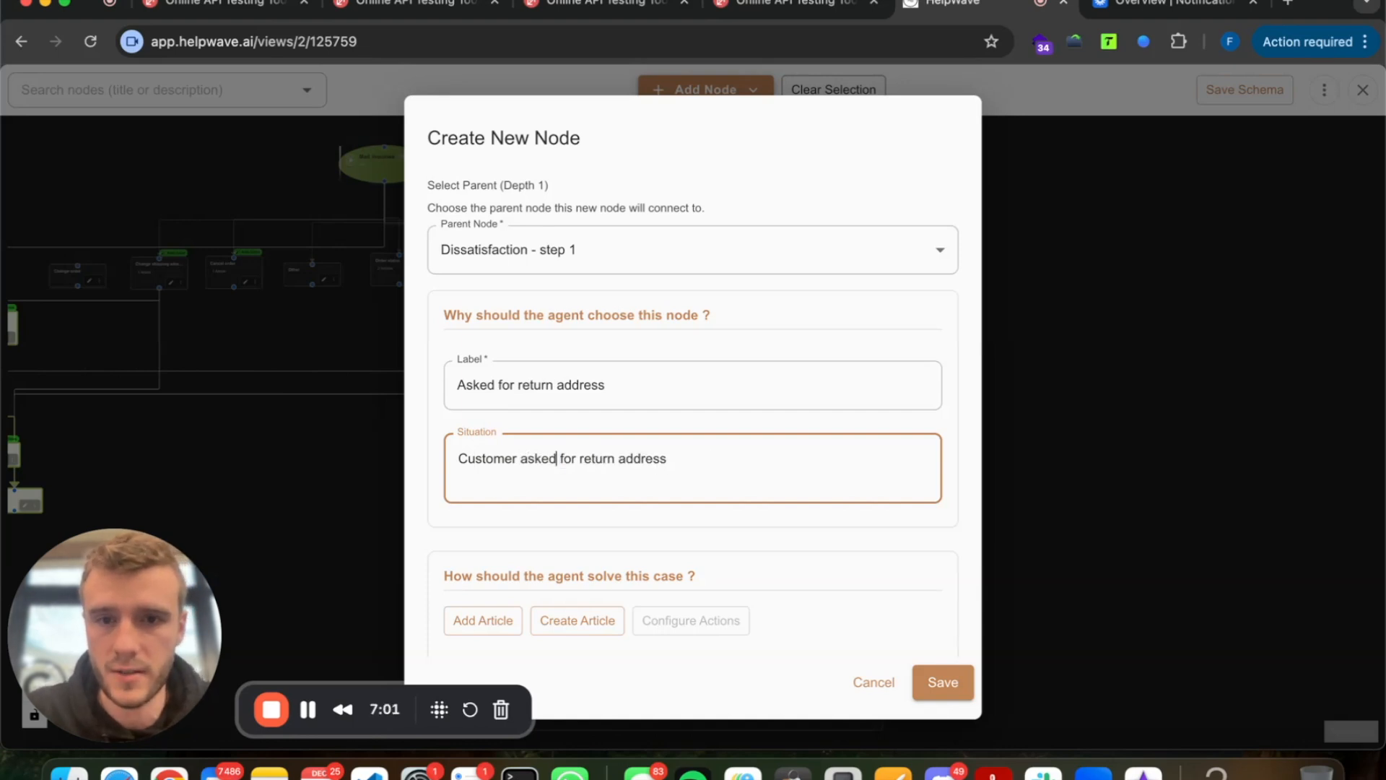
Attach the Refund / Return policy article, review and save it, then save the node and place it beneath Delivered but not received.
scroll(916, 513, down, 3)
click(483, 433)
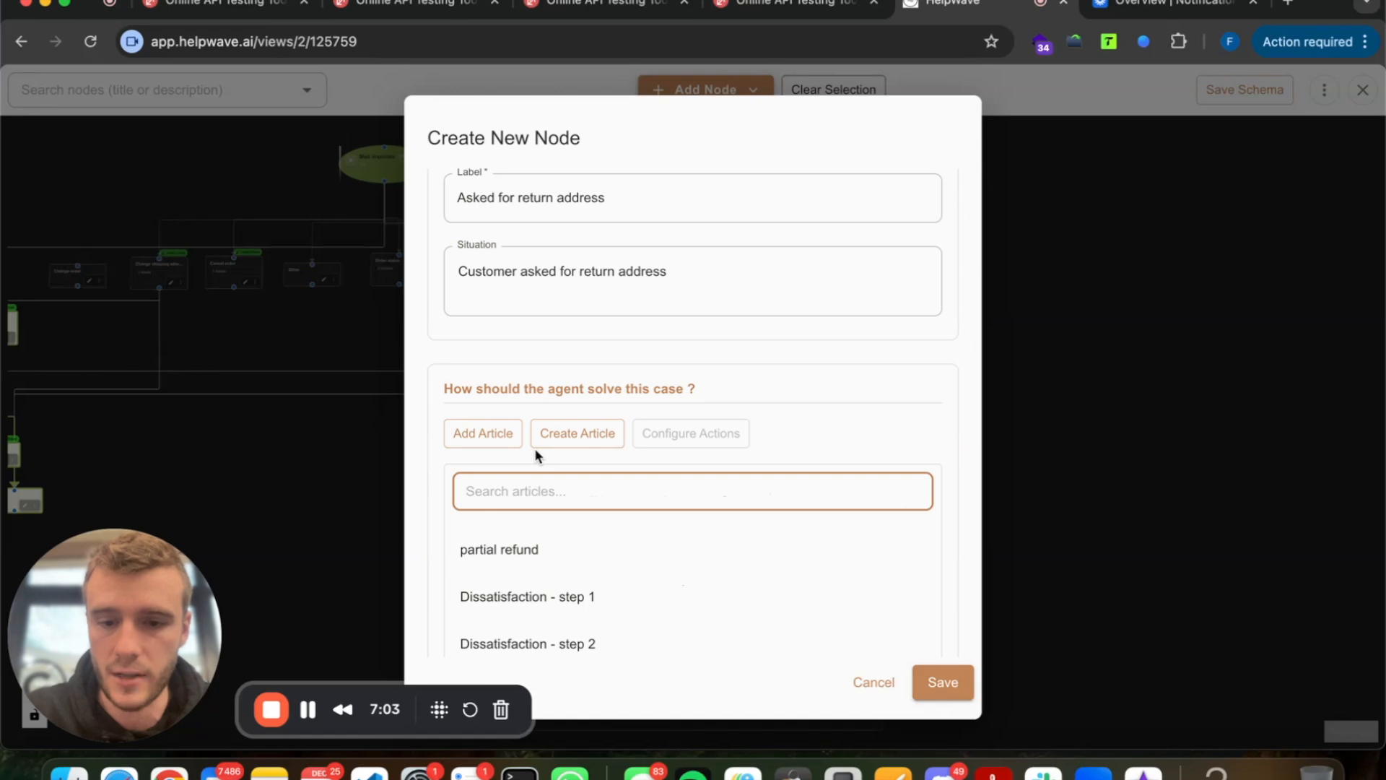
text(Ret)
click(526, 548)
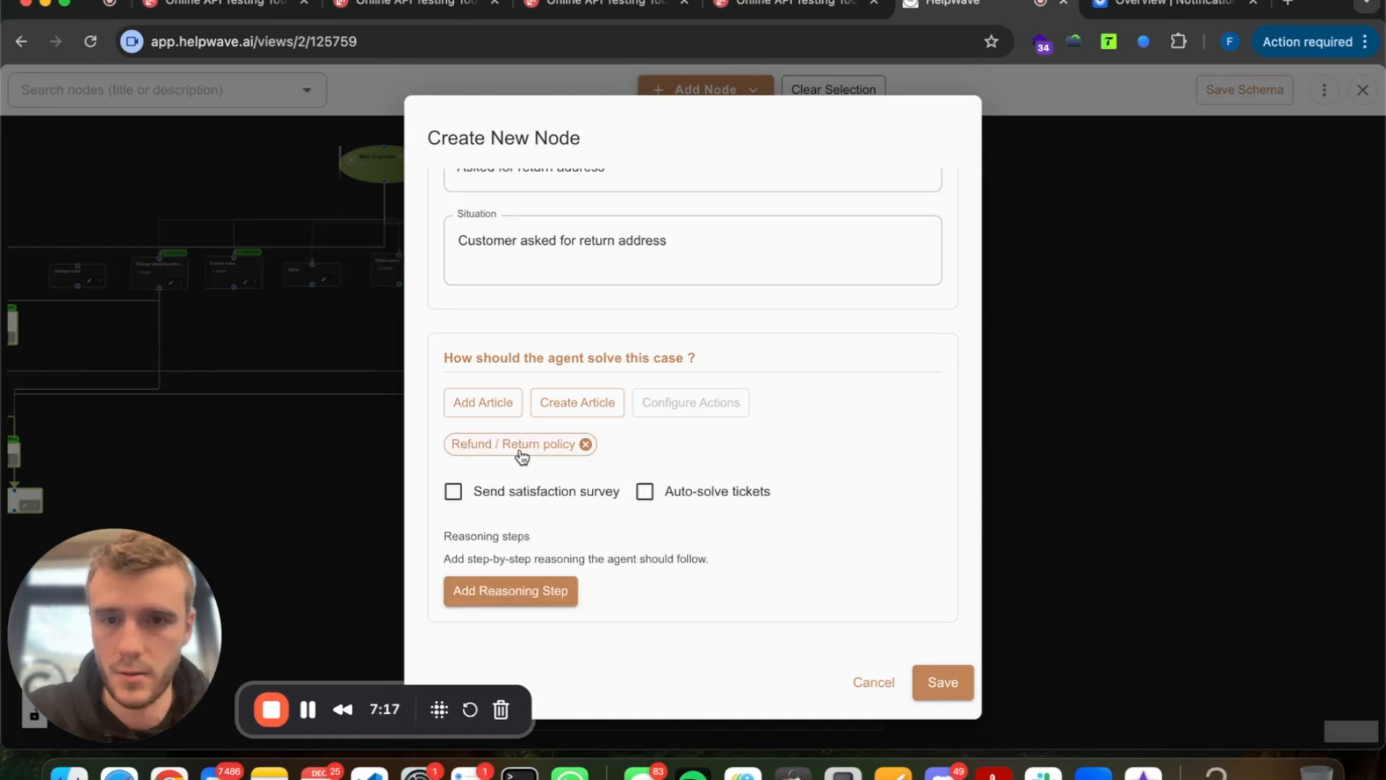
click(484, 444)
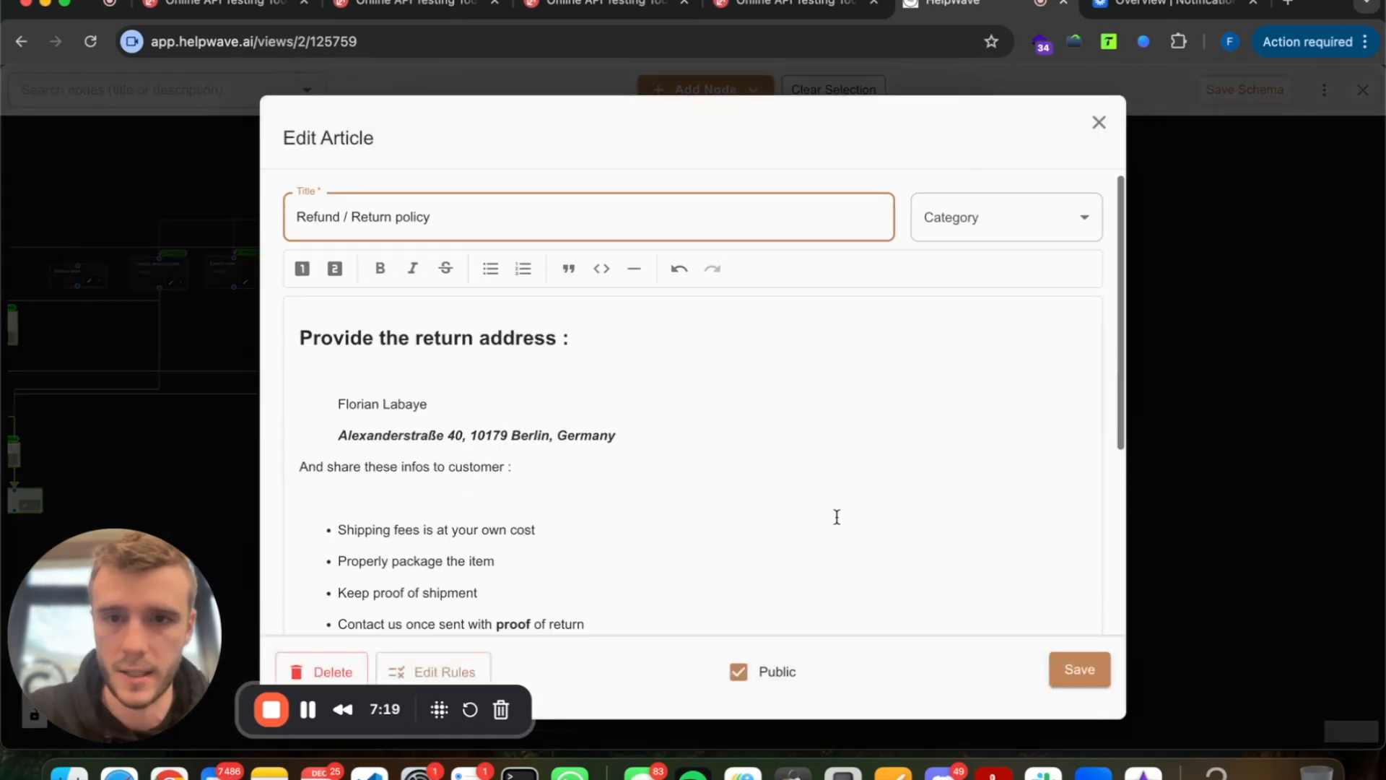
click(1080, 670)
click(928, 672)
drag(721, 417, 859, 345)
Start a second-response node under Dissatisfaction - step 1 with "Customer accepted partial refund" as both label and situation.
click(706, 90)
click(707, 238)
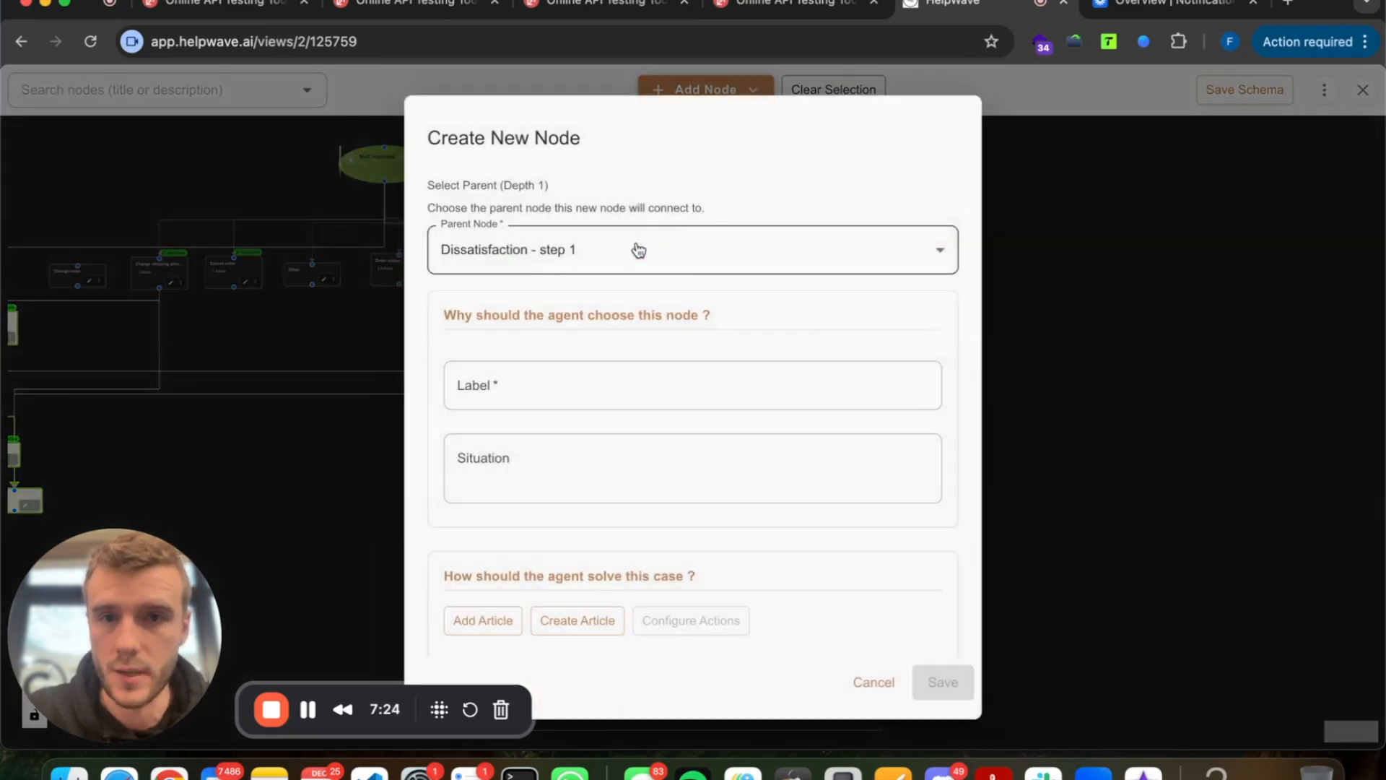
click(633, 245)
click(594, 388)
text(Customer accepted partial ref)
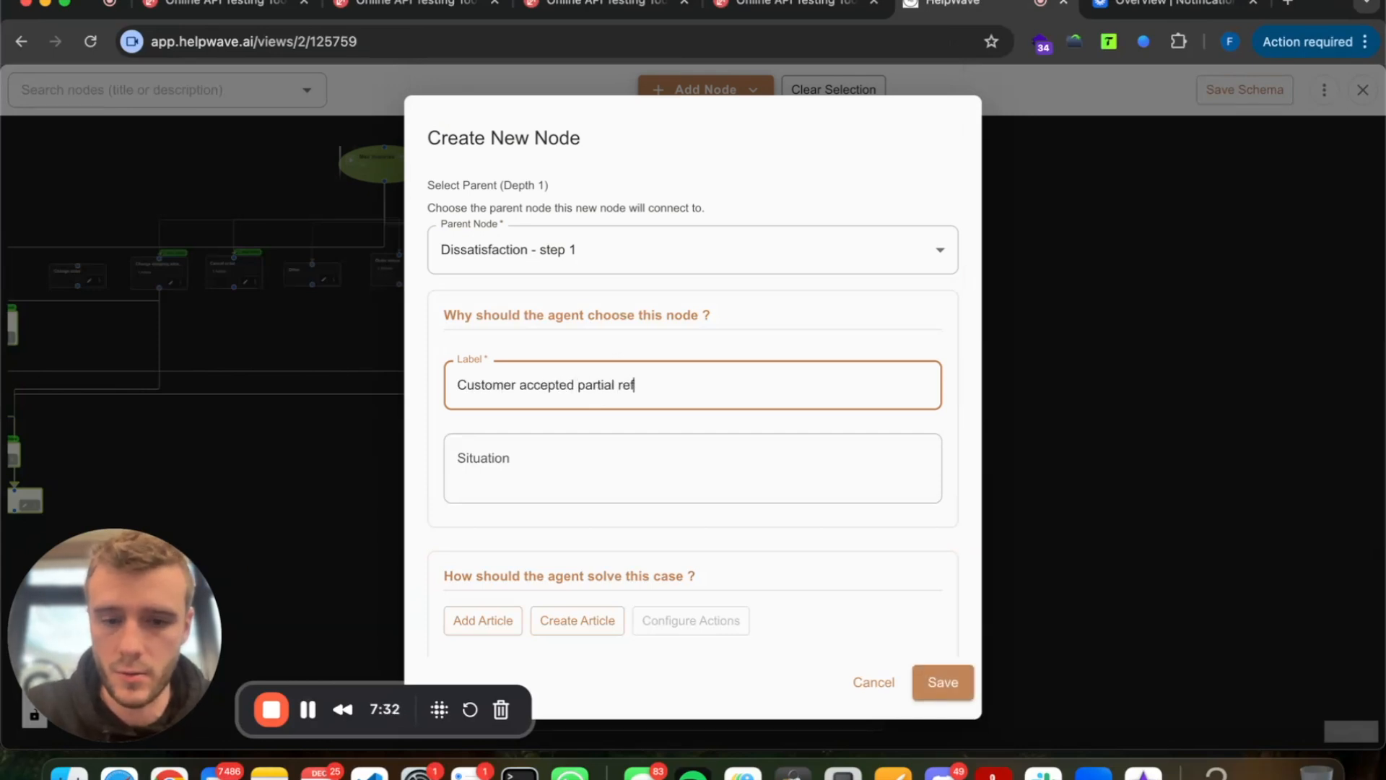
text(und)
key(super+a)
key(super+c)
click(541, 464)
key(super+v)
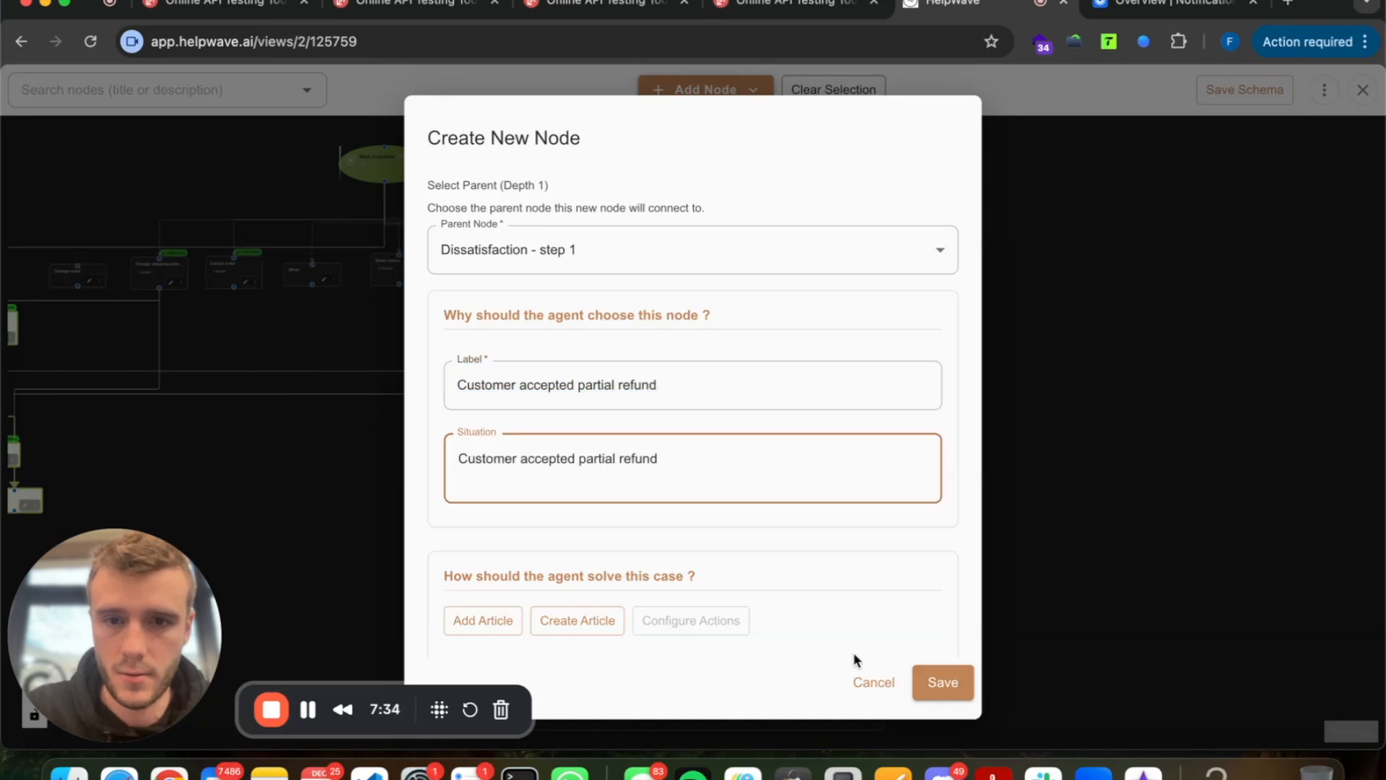
Attach the partial refund article to the Customer accepted partial refund node and save the node.
scroll(860, 573, down, 1)
scroll(579, 433, down, 5)
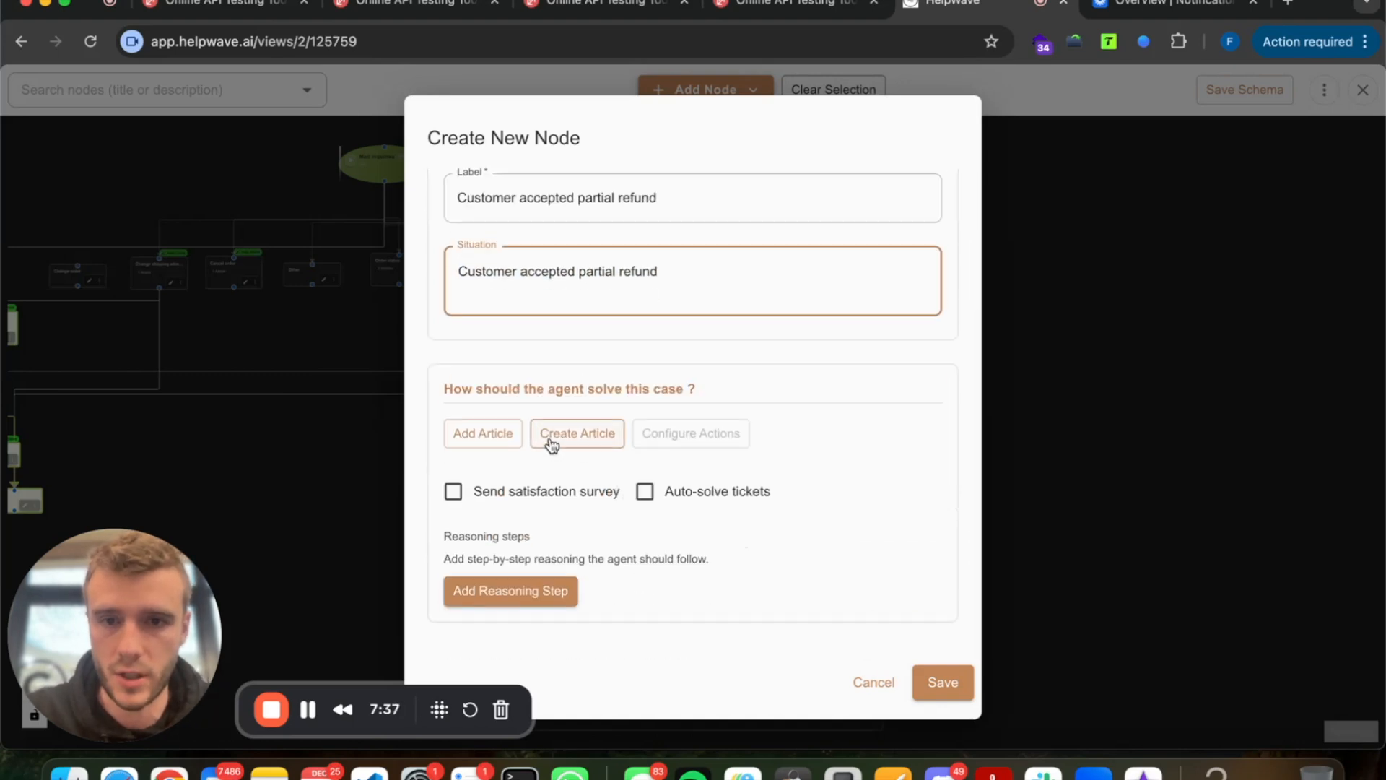
click(491, 436)
text(parti)
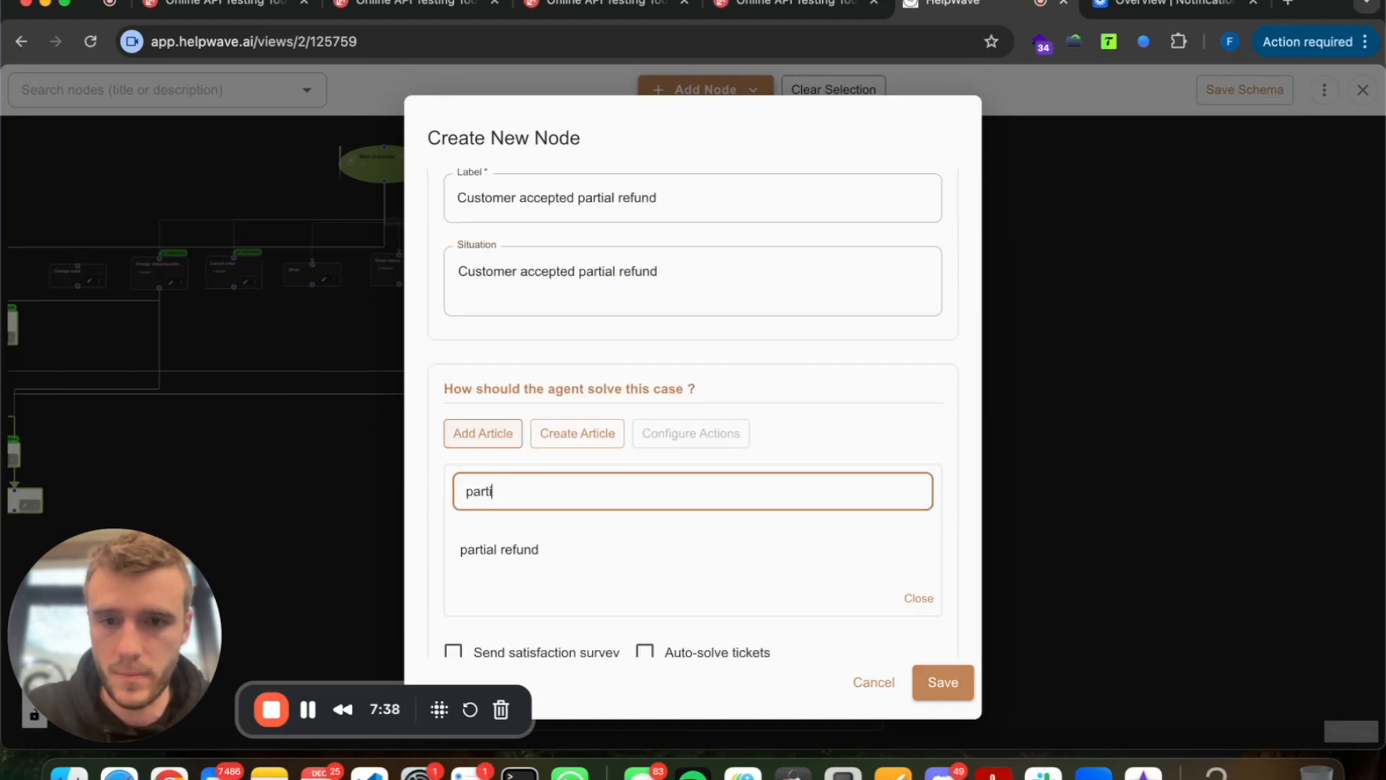
click(517, 552)
click(940, 681)
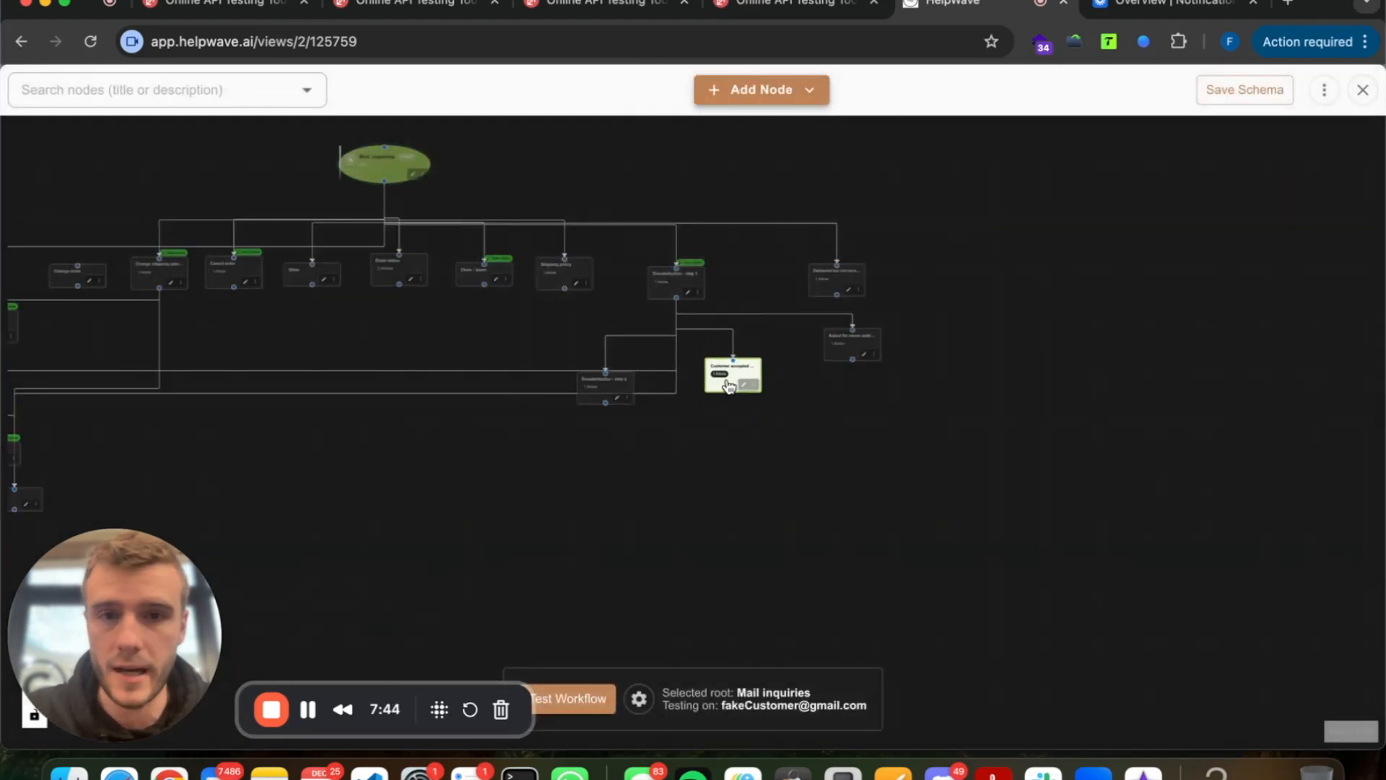
Check the connections of Dissatisfaction - step 1, save the workflow schema, and generate a resolution for the refund request ticket using the graph.
click(666, 280)
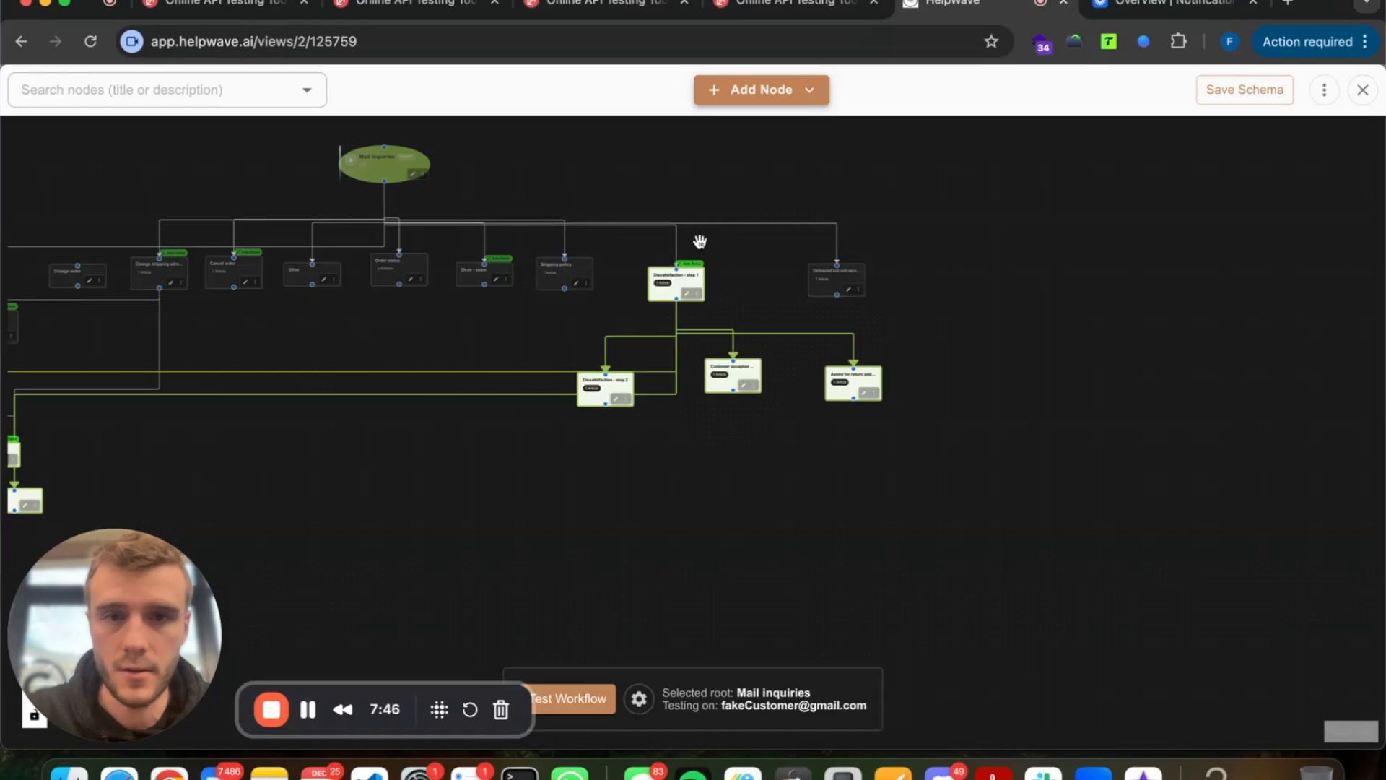
click(1241, 91)
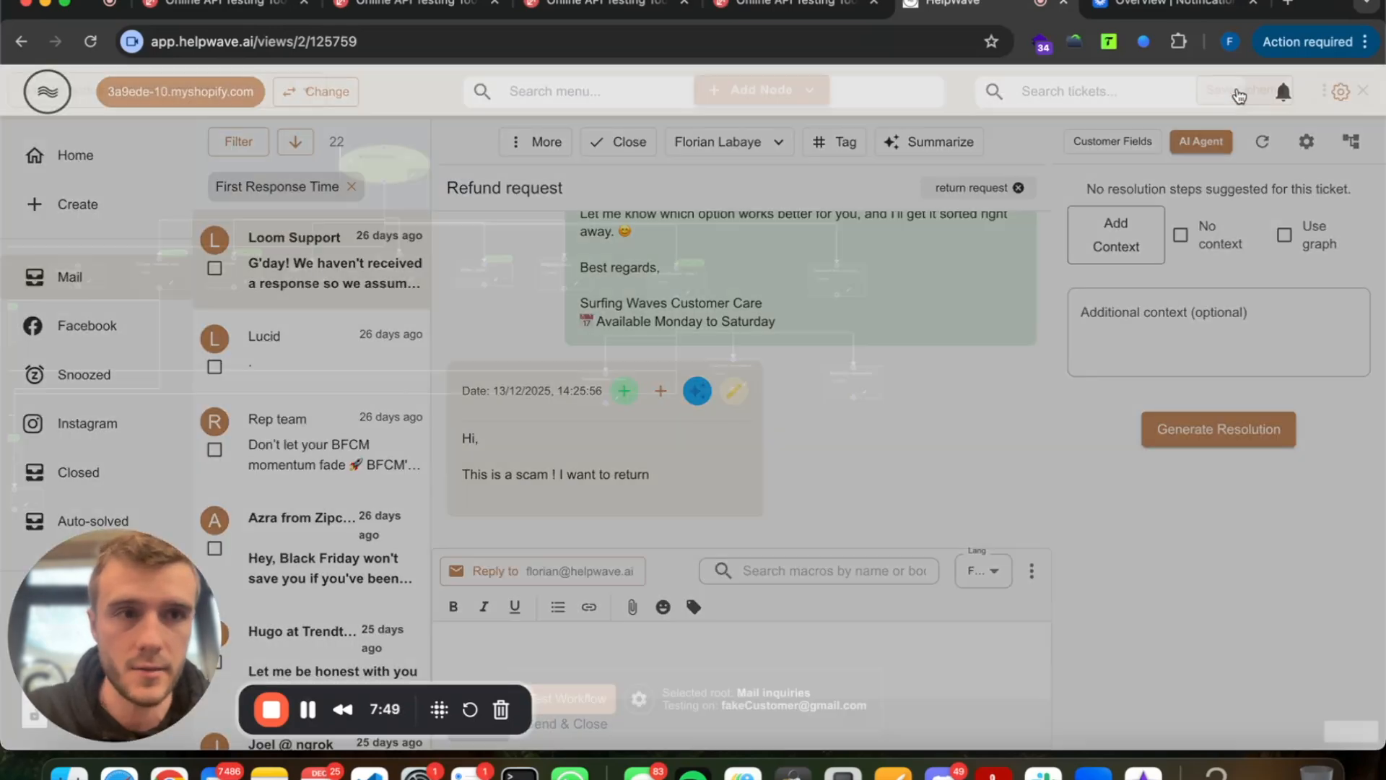
click(1313, 237)
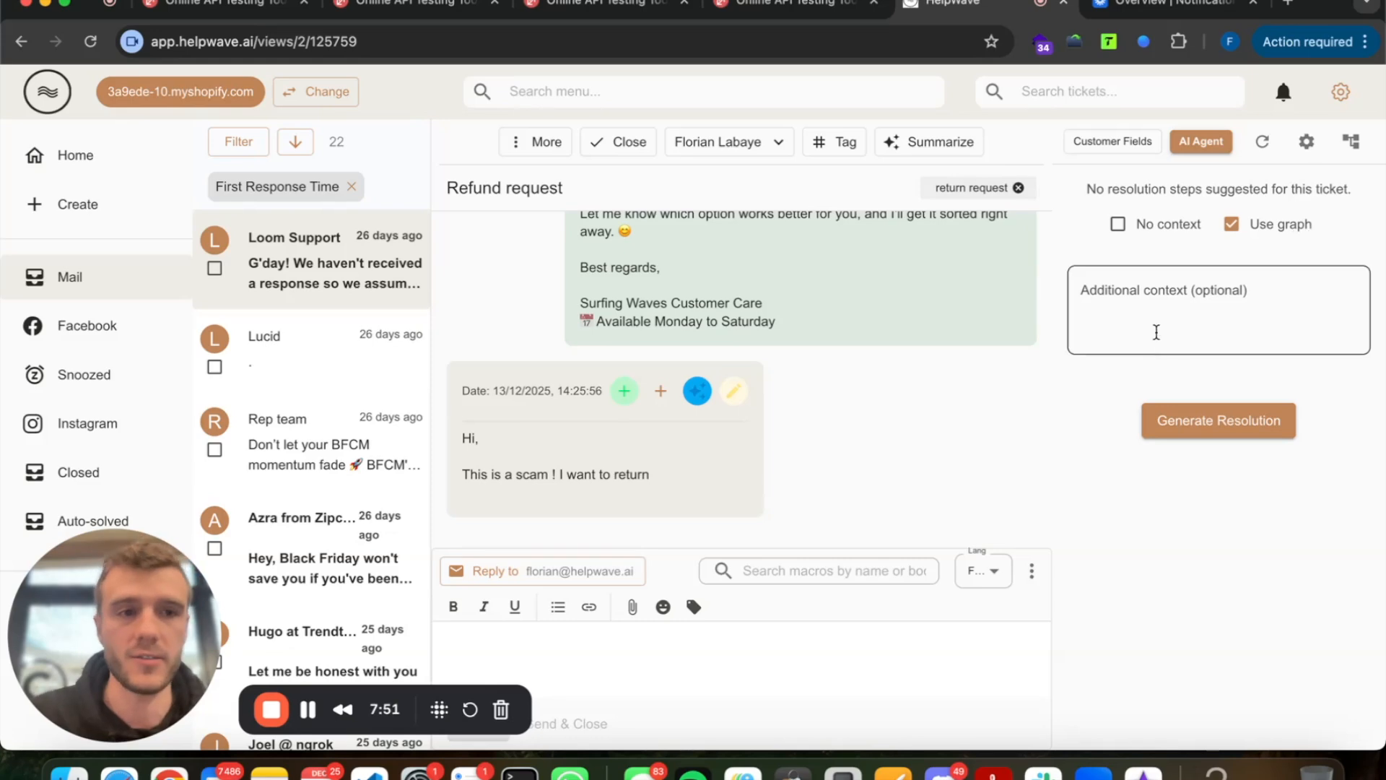
click(1189, 433)
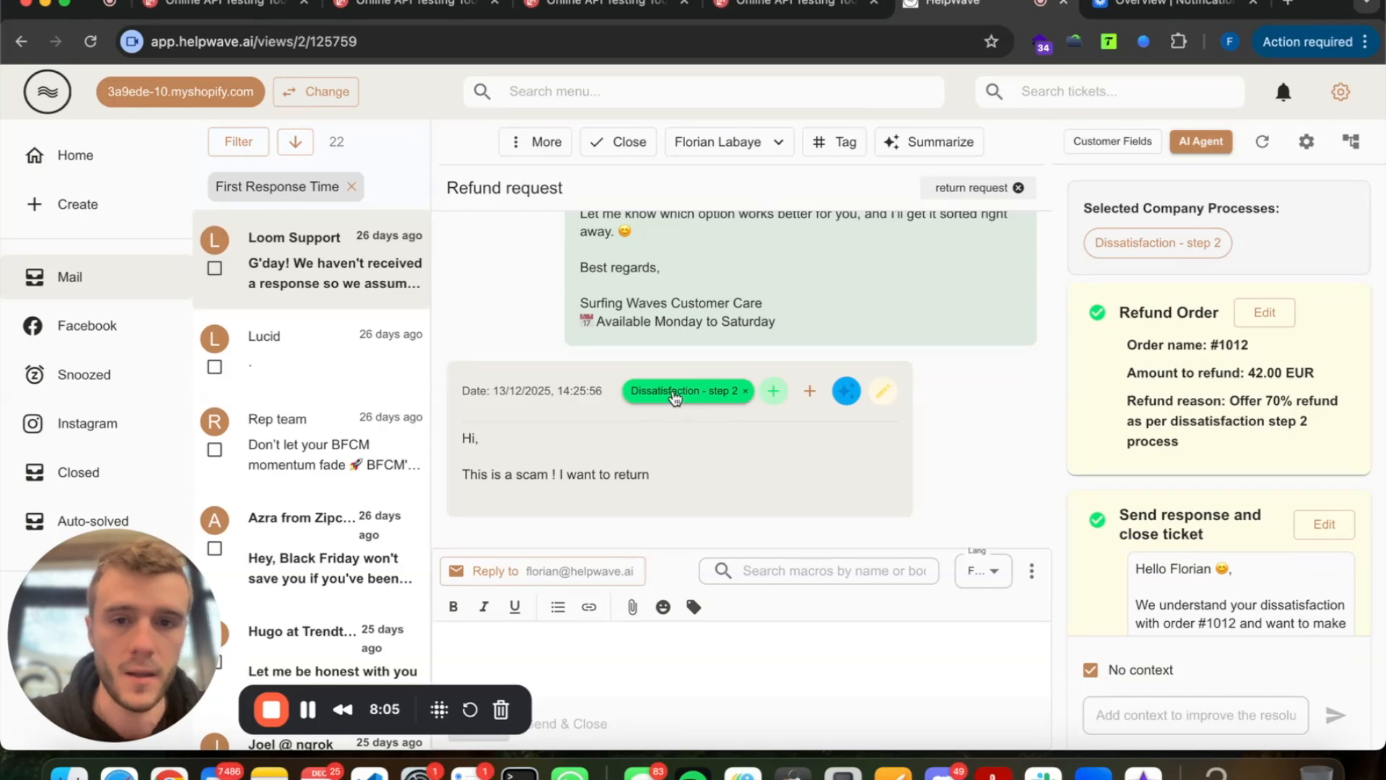
Review the generated resolution for the customer's return message, checking the proposed order refund, its reason and the drafted closing response.
drag(673, 477, 564, 361)
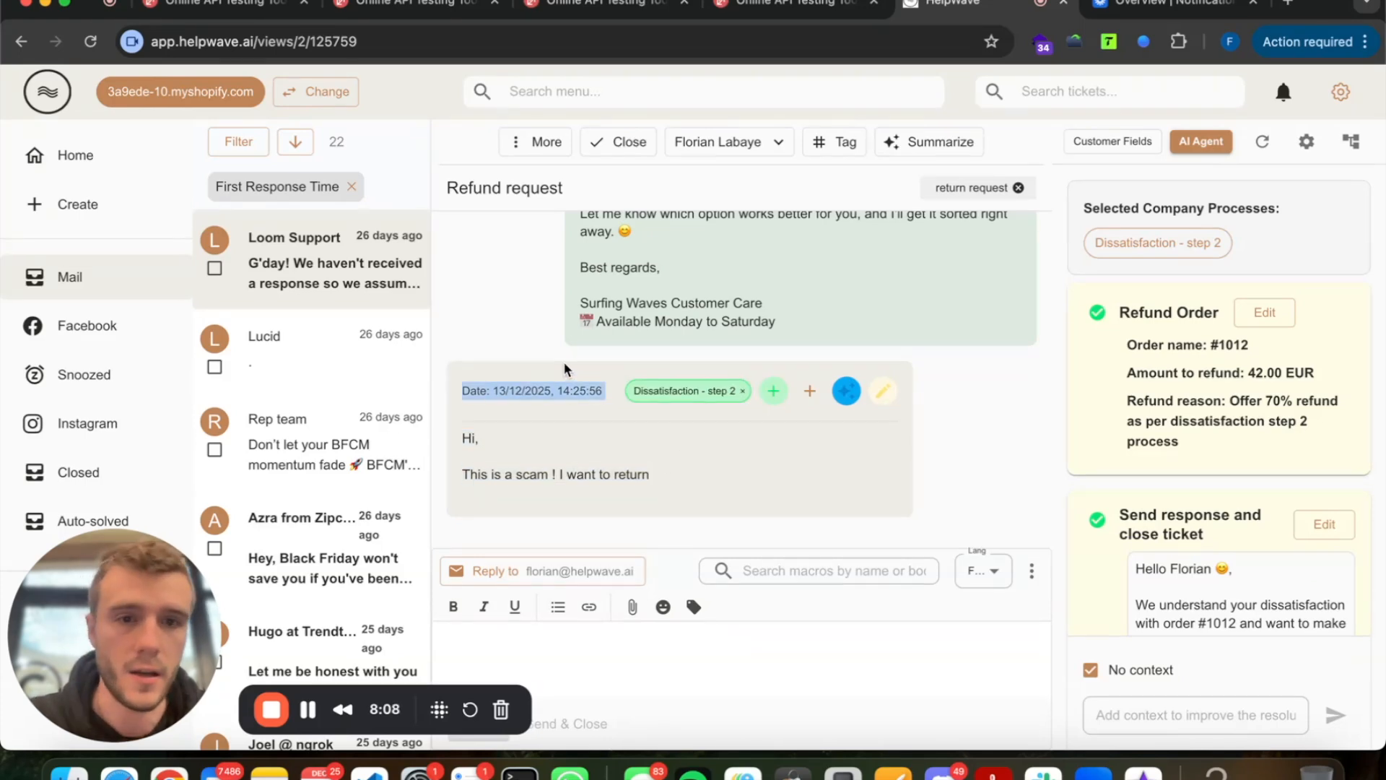
scroll(1177, 481, down, 5)
scroll(1177, 433, up, 1)
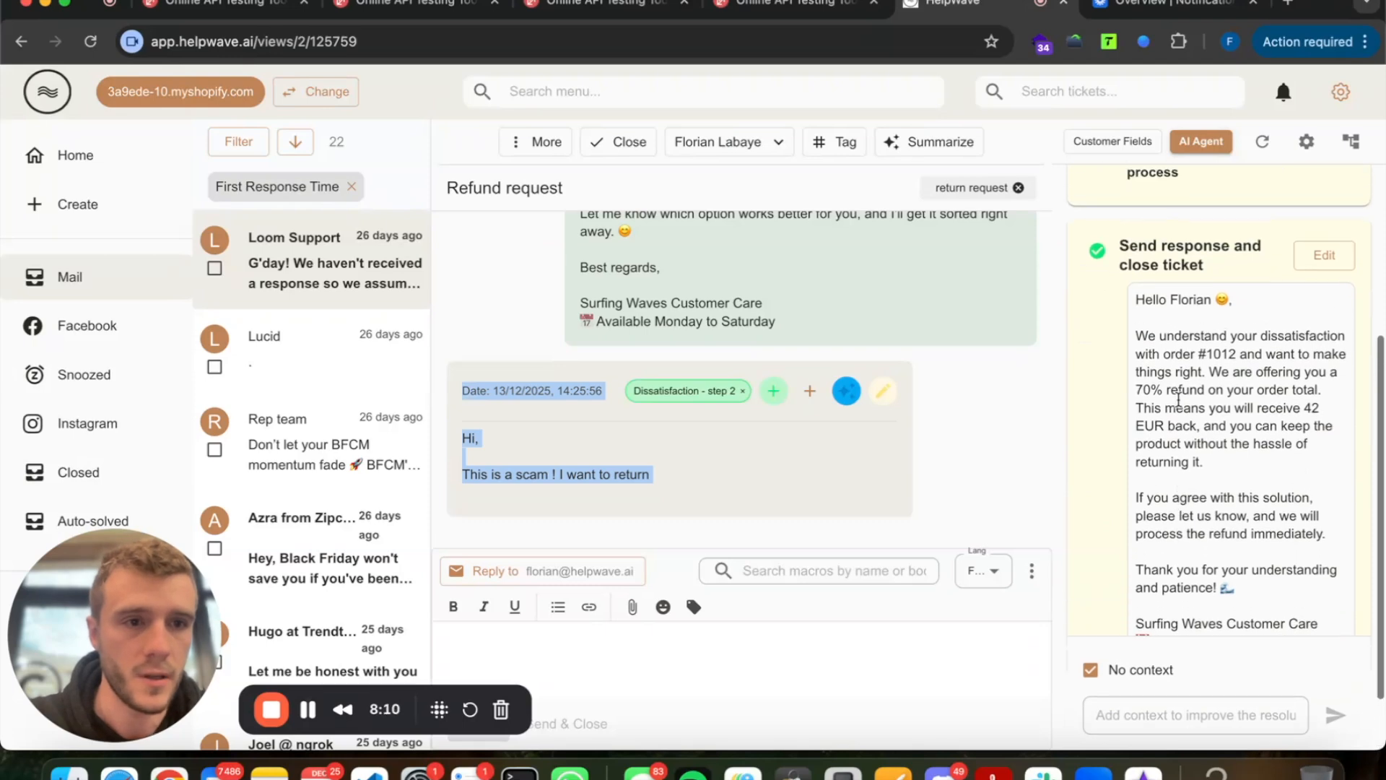
click(1153, 336)
triple_click(1153, 336)
click(1153, 390)
click(1147, 410)
scroll(1177, 469, down, 2)
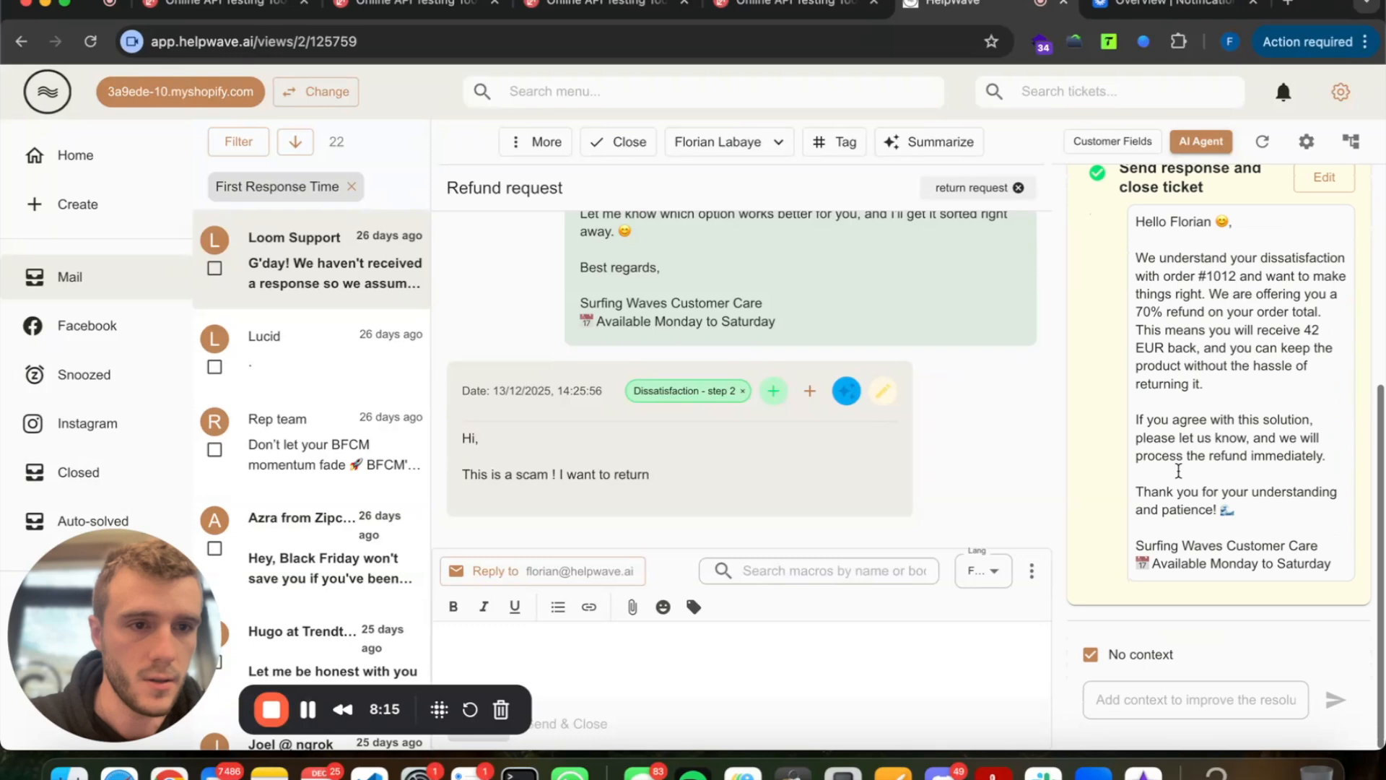
scroll(1170, 387, up, 5)
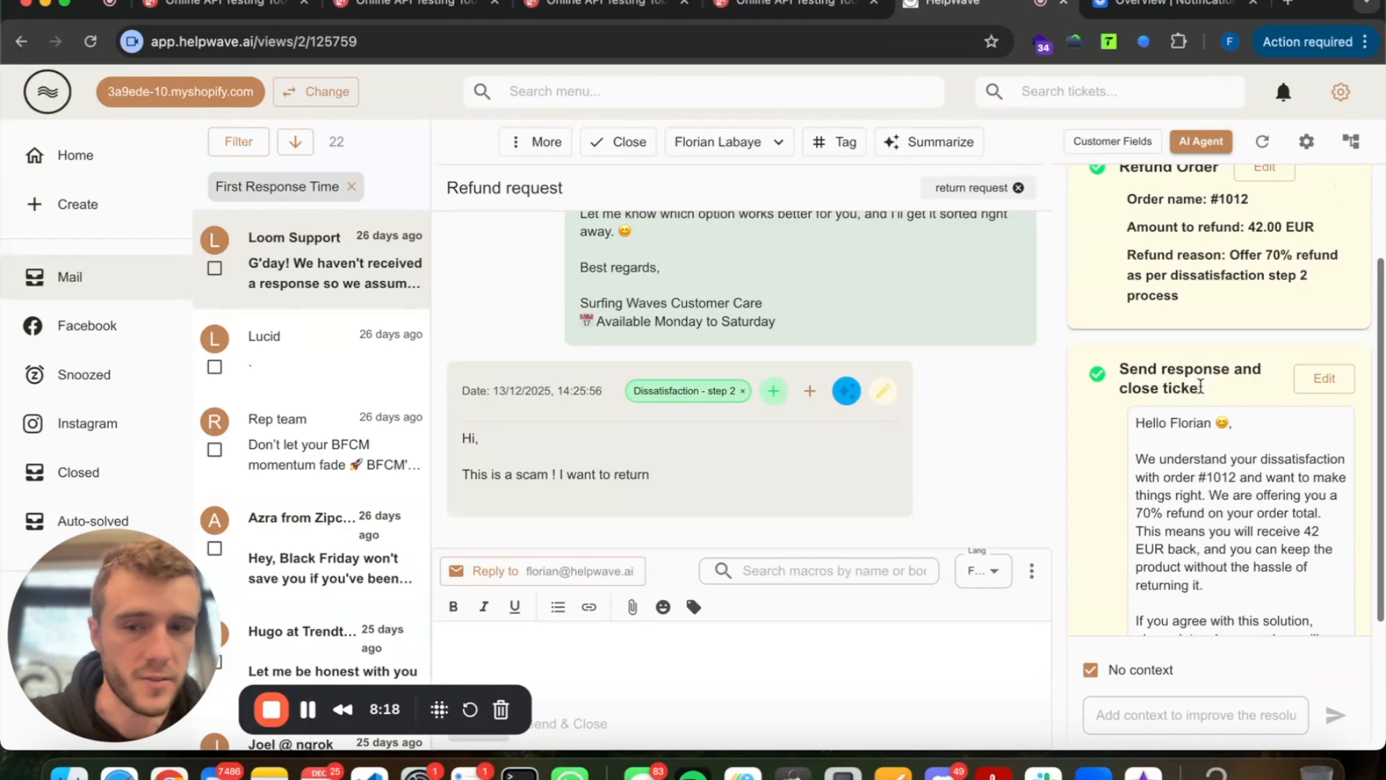
scroll(1133, 376, up, 2)
double_click(1153, 315)
drag(1153, 314, 1121, 314)
double_click(1178, 309)
click(1136, 304)
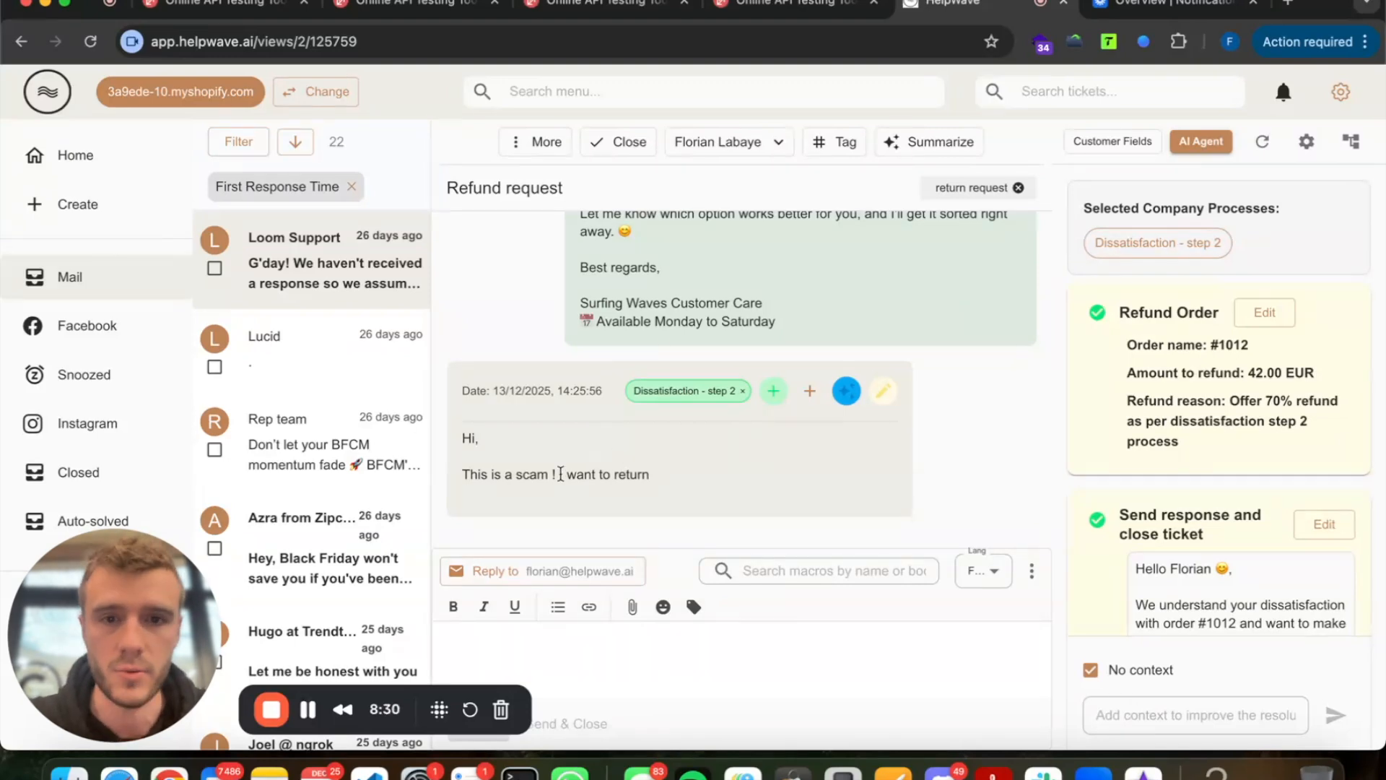
Open the Dissatisfaction - step 2 node's agent actions from the ticket and disable refund_order.
click(714, 390)
click(733, 466)
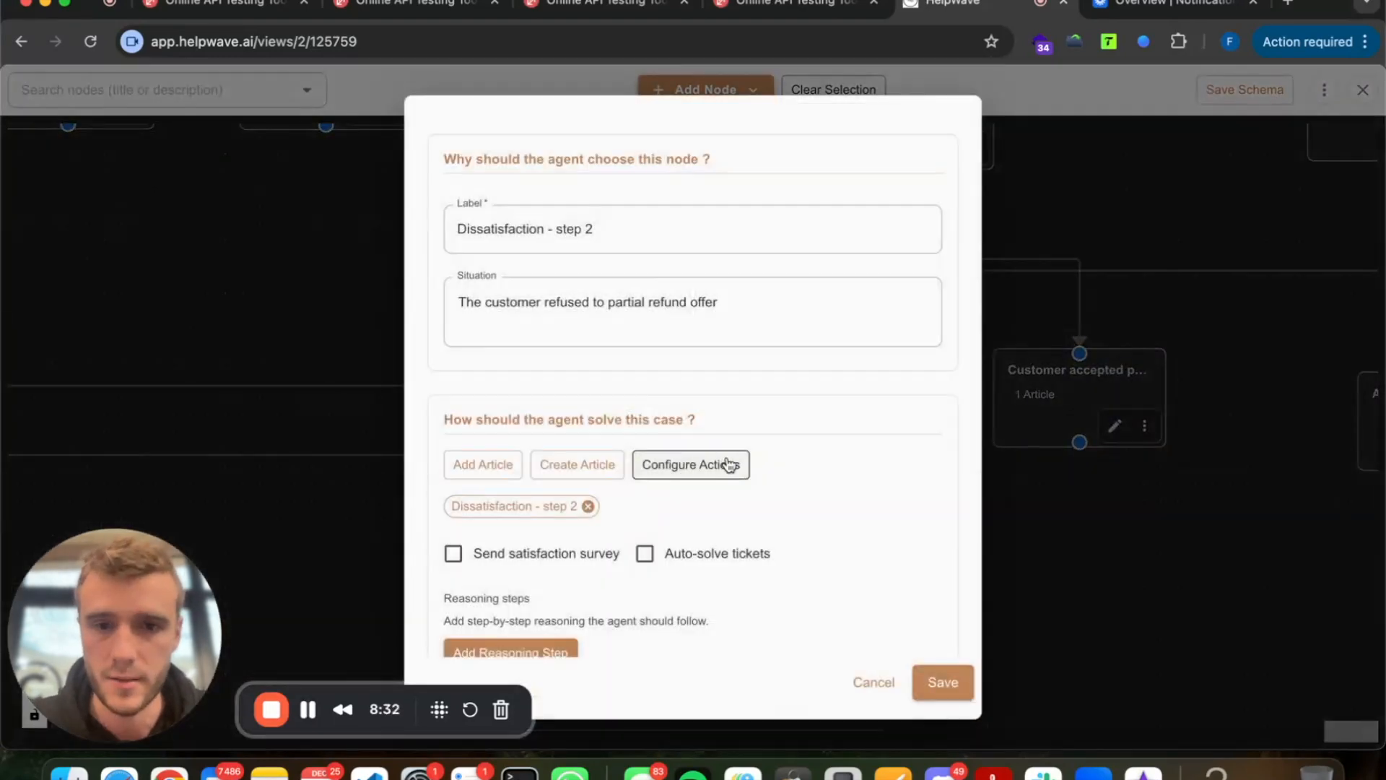
click(715, 462)
scroll(524, 393, down, 12)
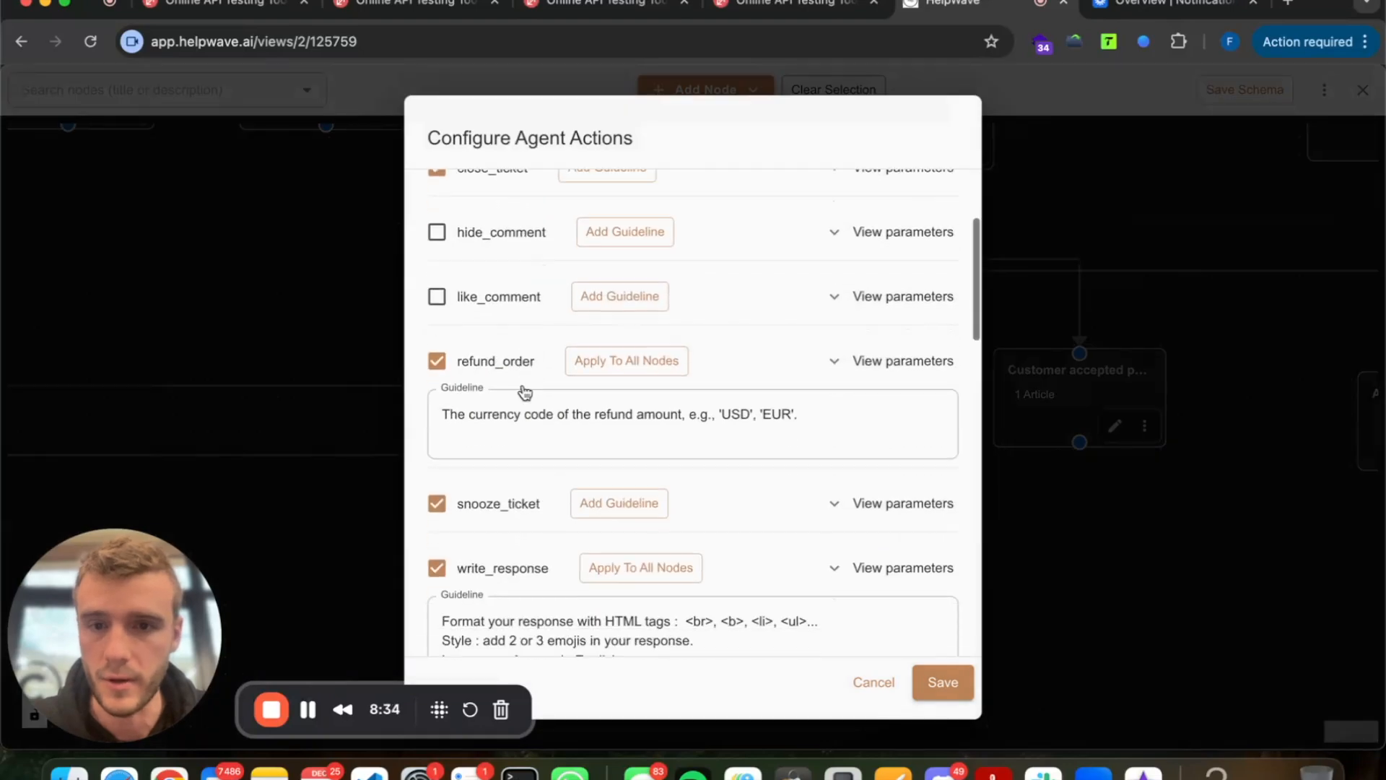
scroll(486, 458, down, 8)
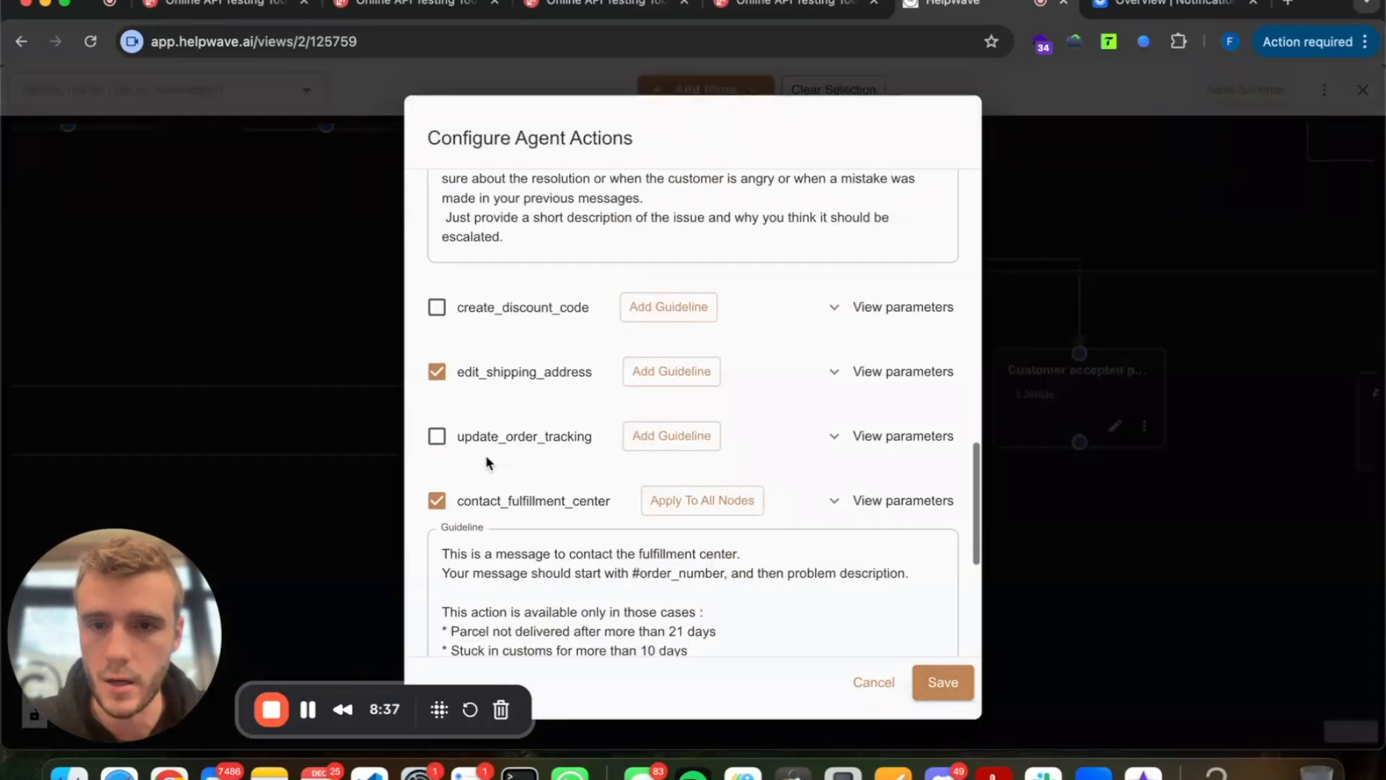
scroll(486, 457, up, 20)
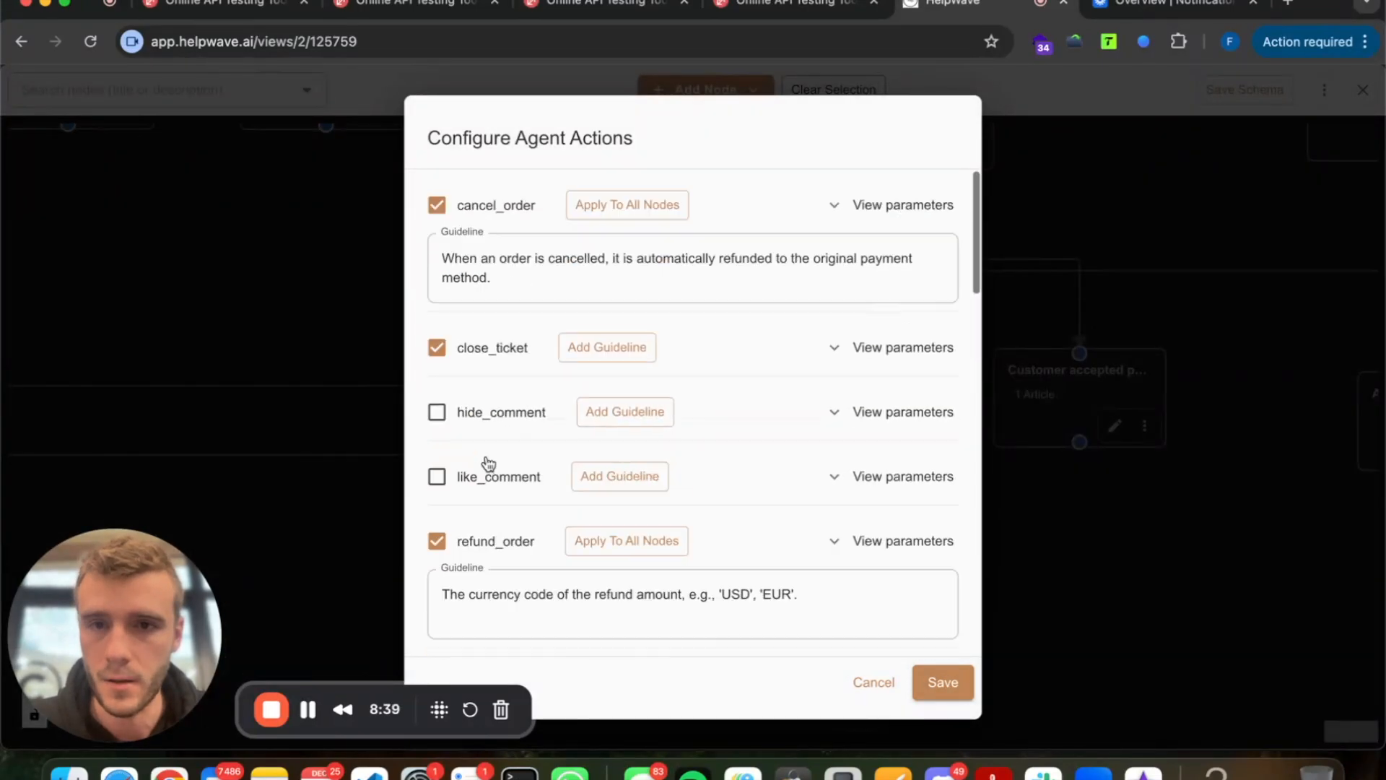
click(479, 543)
scroll(476, 552, down, 2)
scroll(536, 551, up, 2)
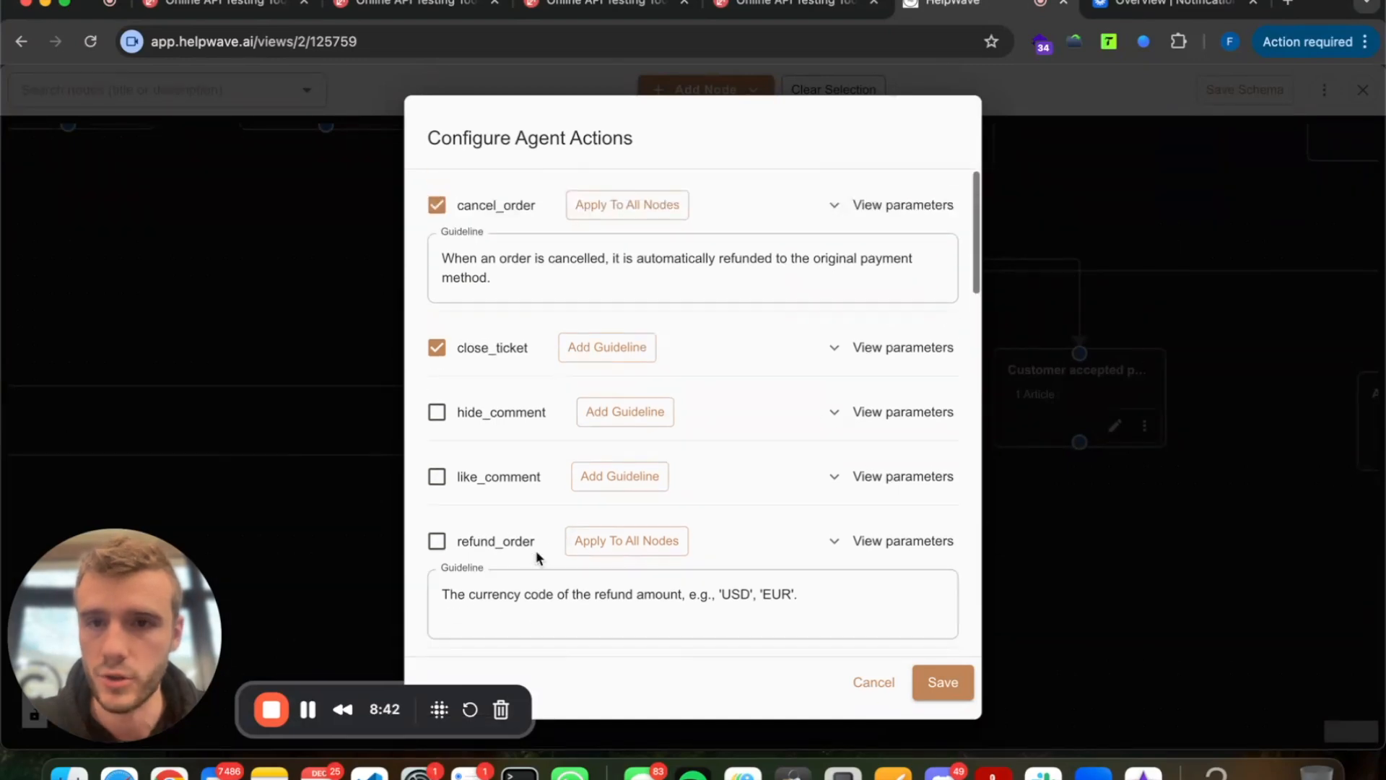
Check the remaining agent actions, save the action configuration, and save the Dissatisfaction - step 2 node.
scroll(537, 551, down, 12)
scroll(537, 558, down, 15)
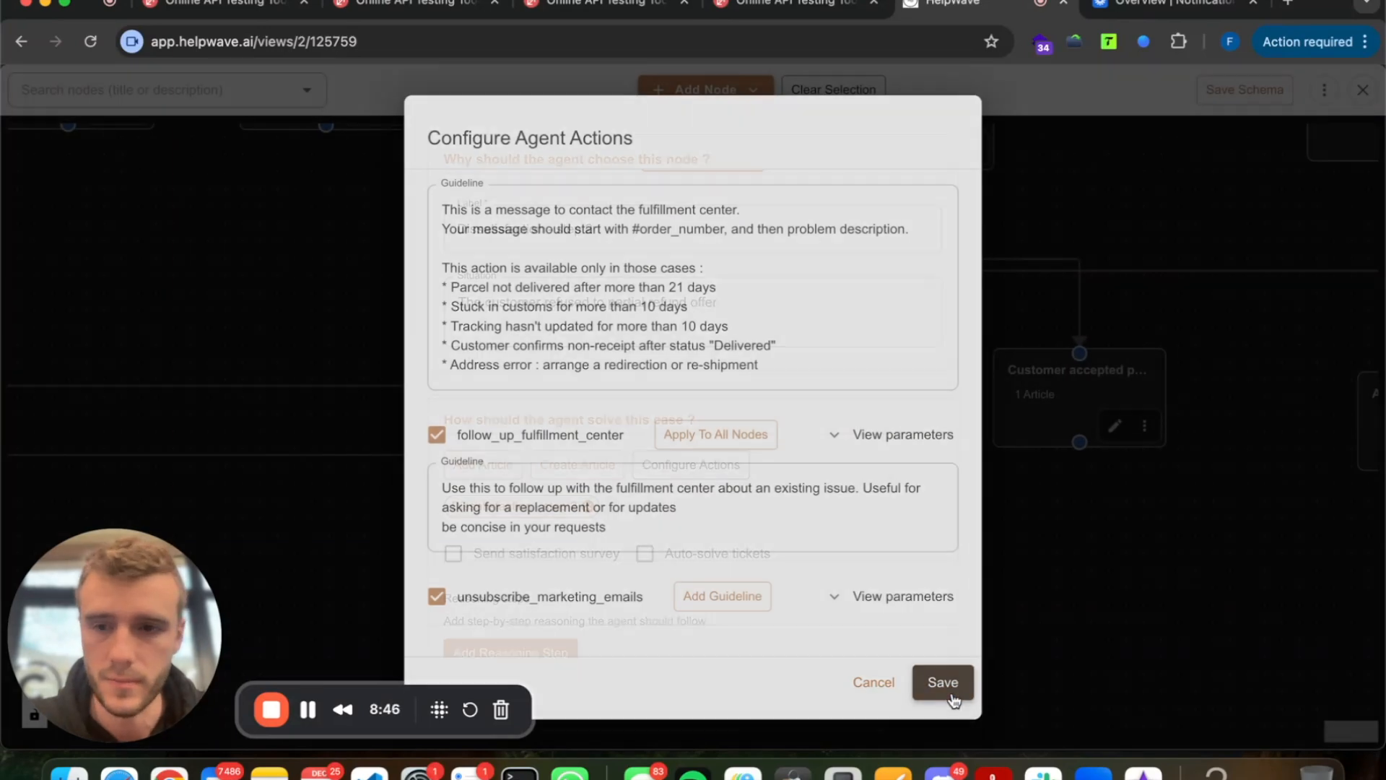
click(947, 684)
click(946, 682)
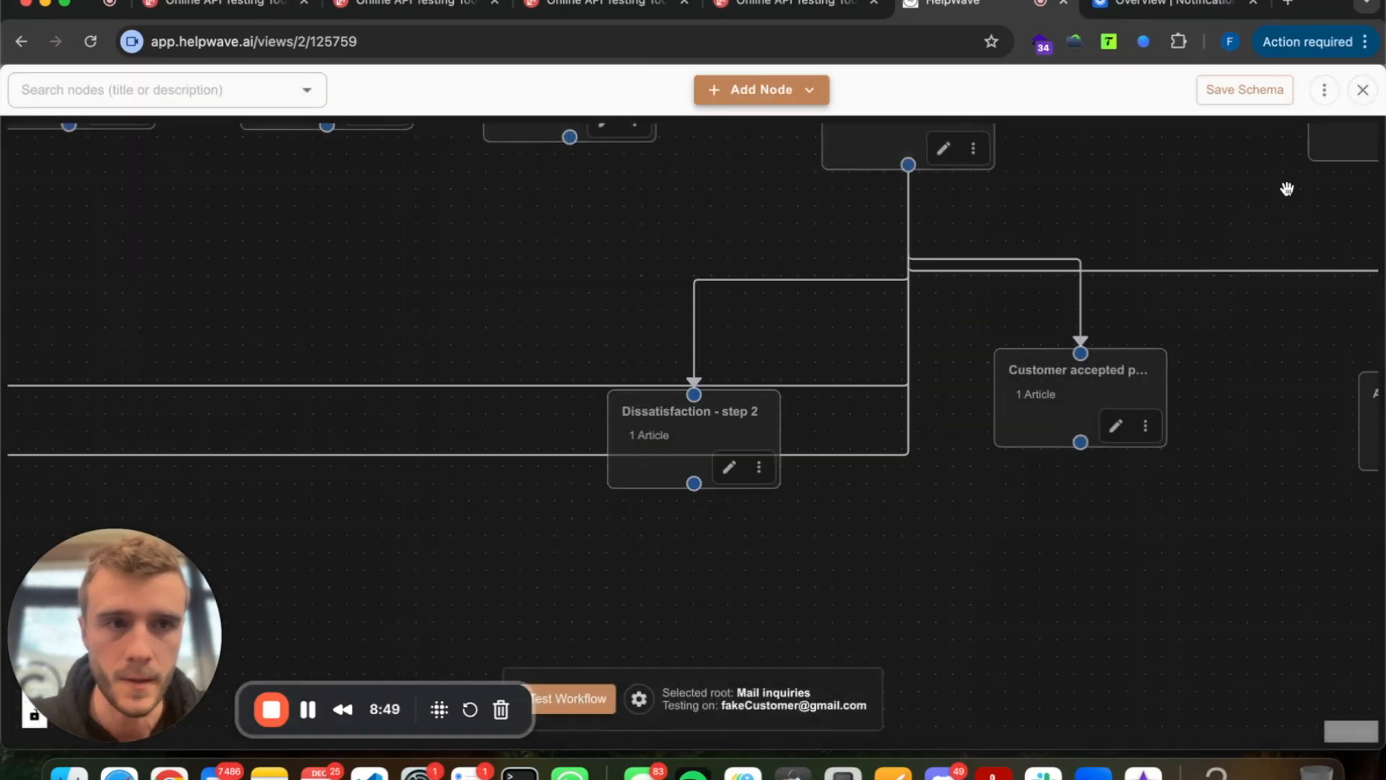
Return to the refund request ticket, regenerate its resolution using the graph, and review the new drafted response.
click(1362, 89)
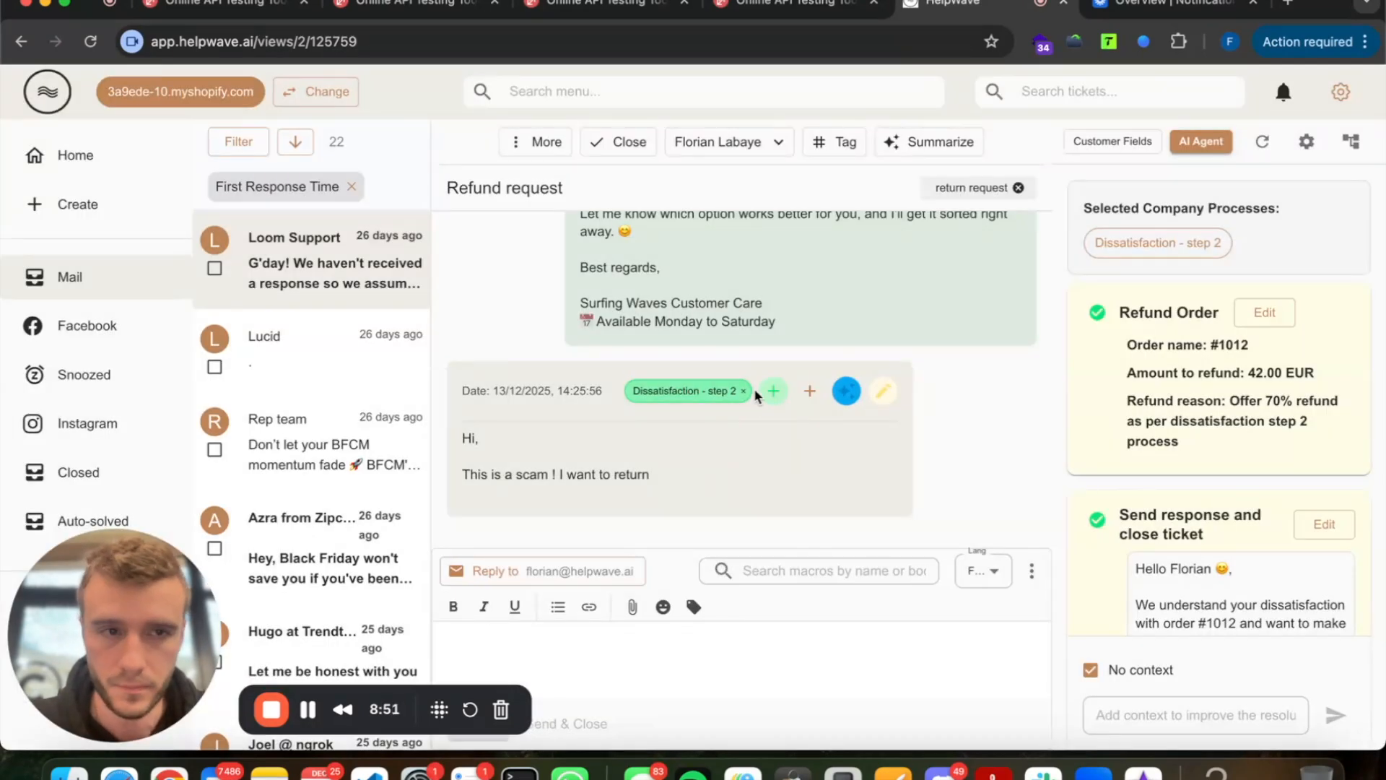
click(1262, 142)
click(1277, 225)
click(1221, 421)
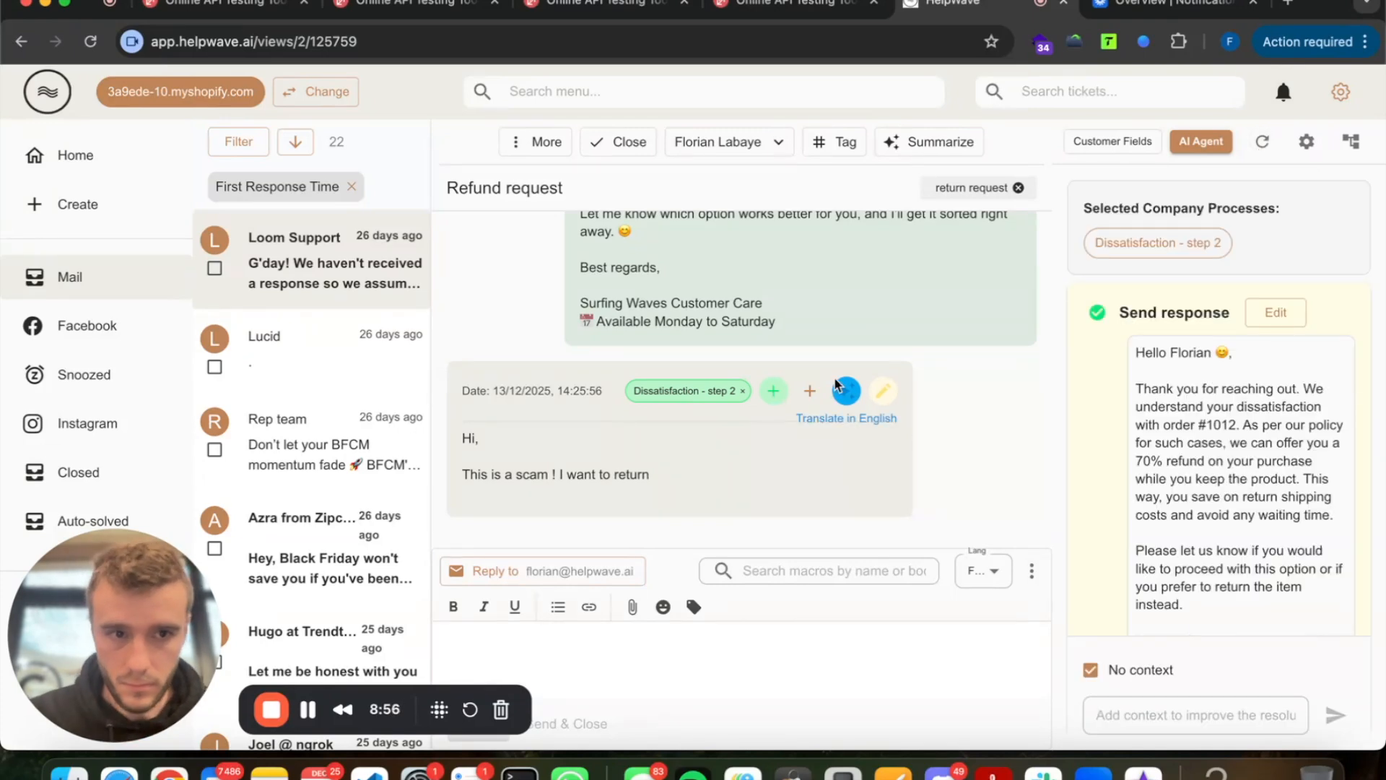
scroll(975, 383, up, 1)
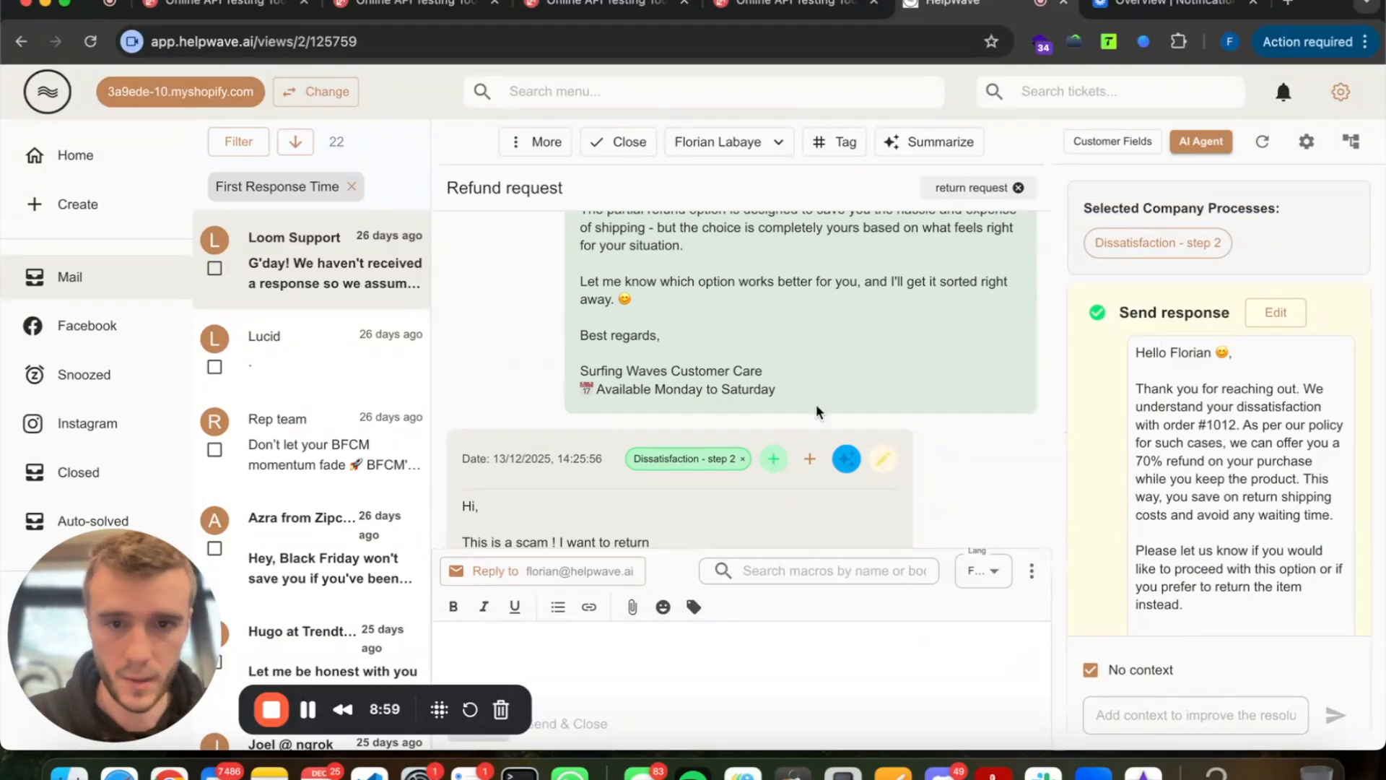
scroll(913, 410, down, 1)
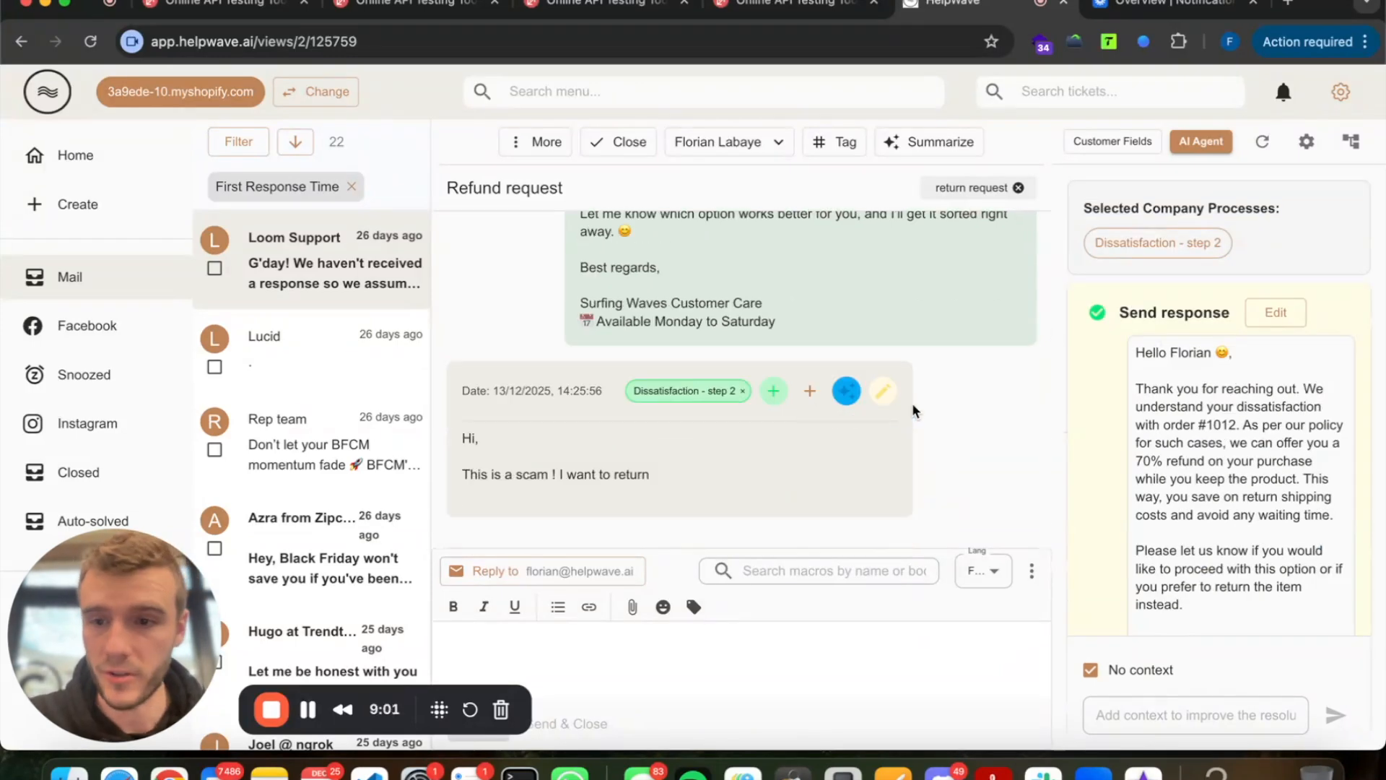
scroll(1132, 383, down, 3)
scroll(1132, 383, up, 3)
scroll(1061, 468, down, 3)
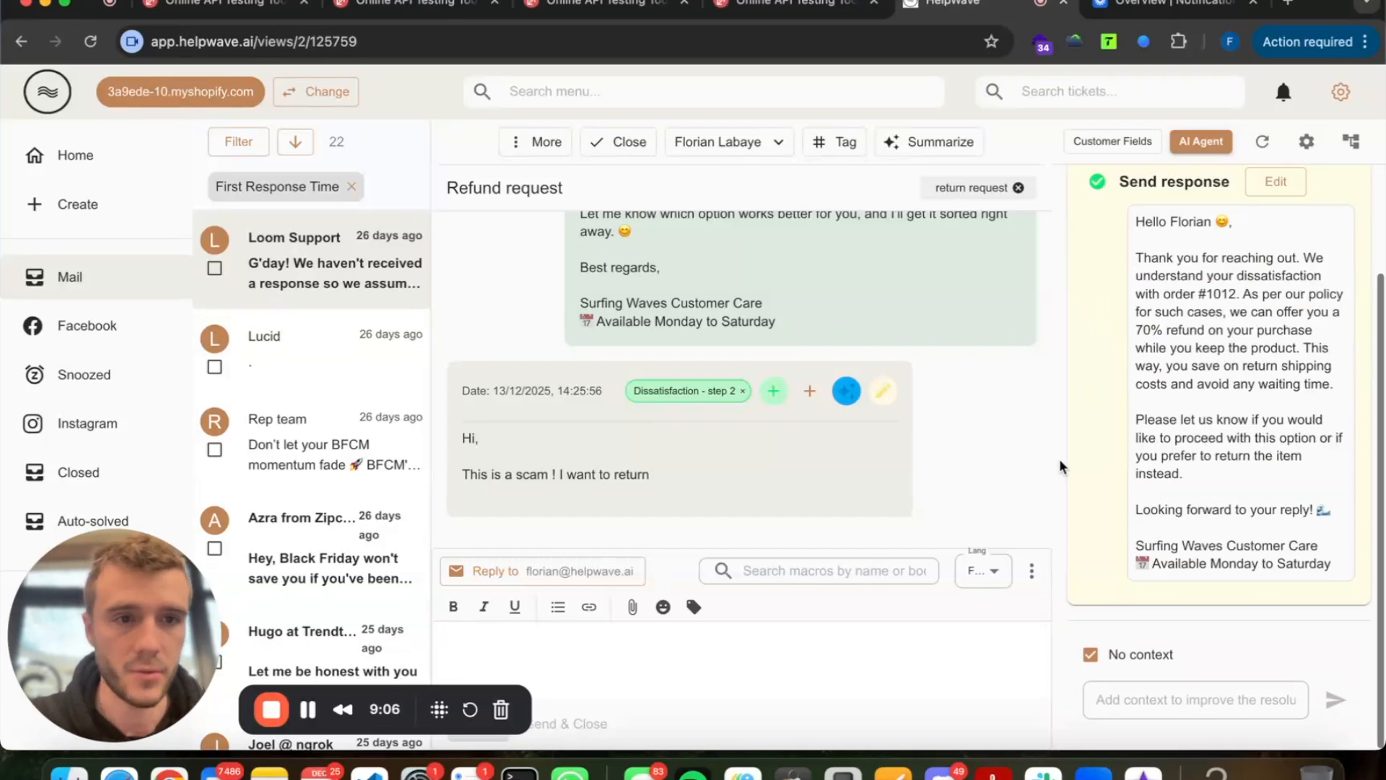
Replace the body of the customer's last message with "Yes please process the partial refund !!" and save the changes.
click(888, 391)
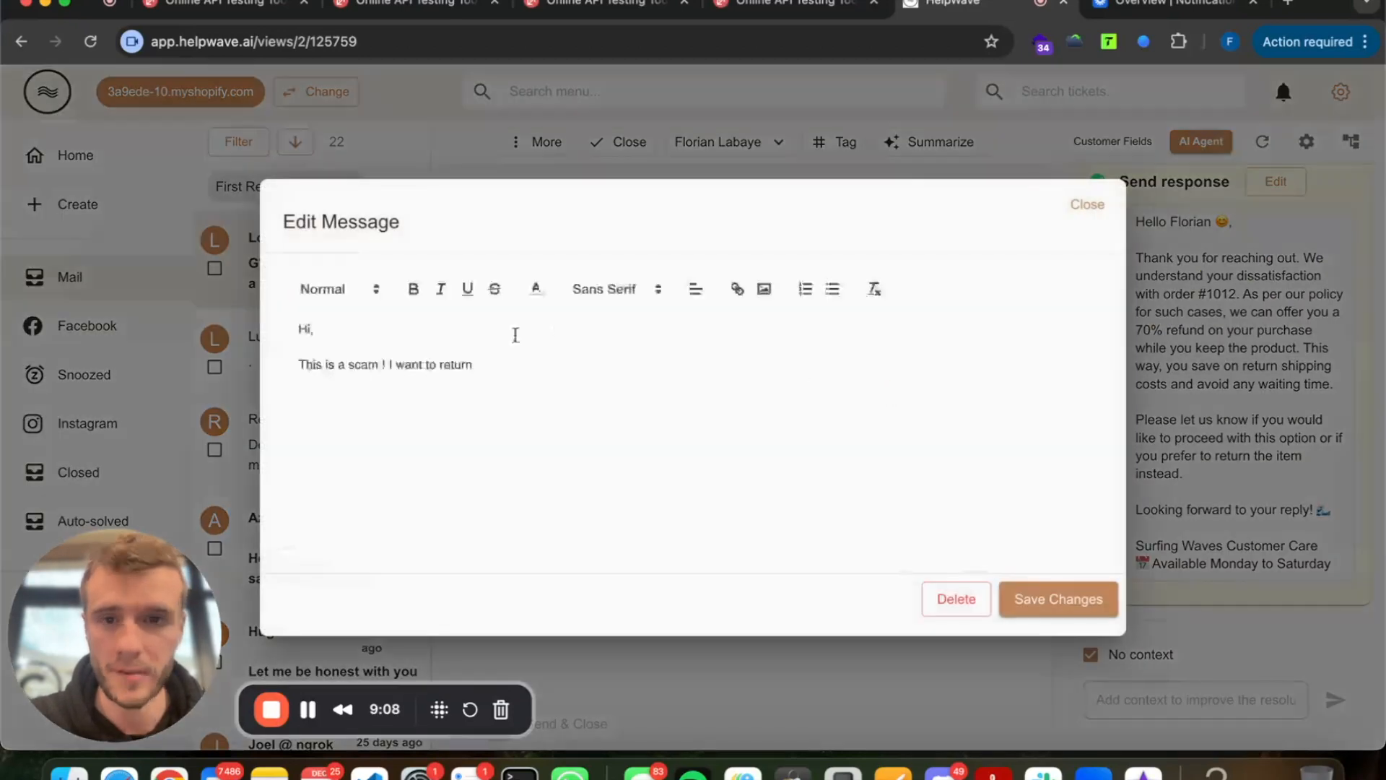
triple_click(455, 365)
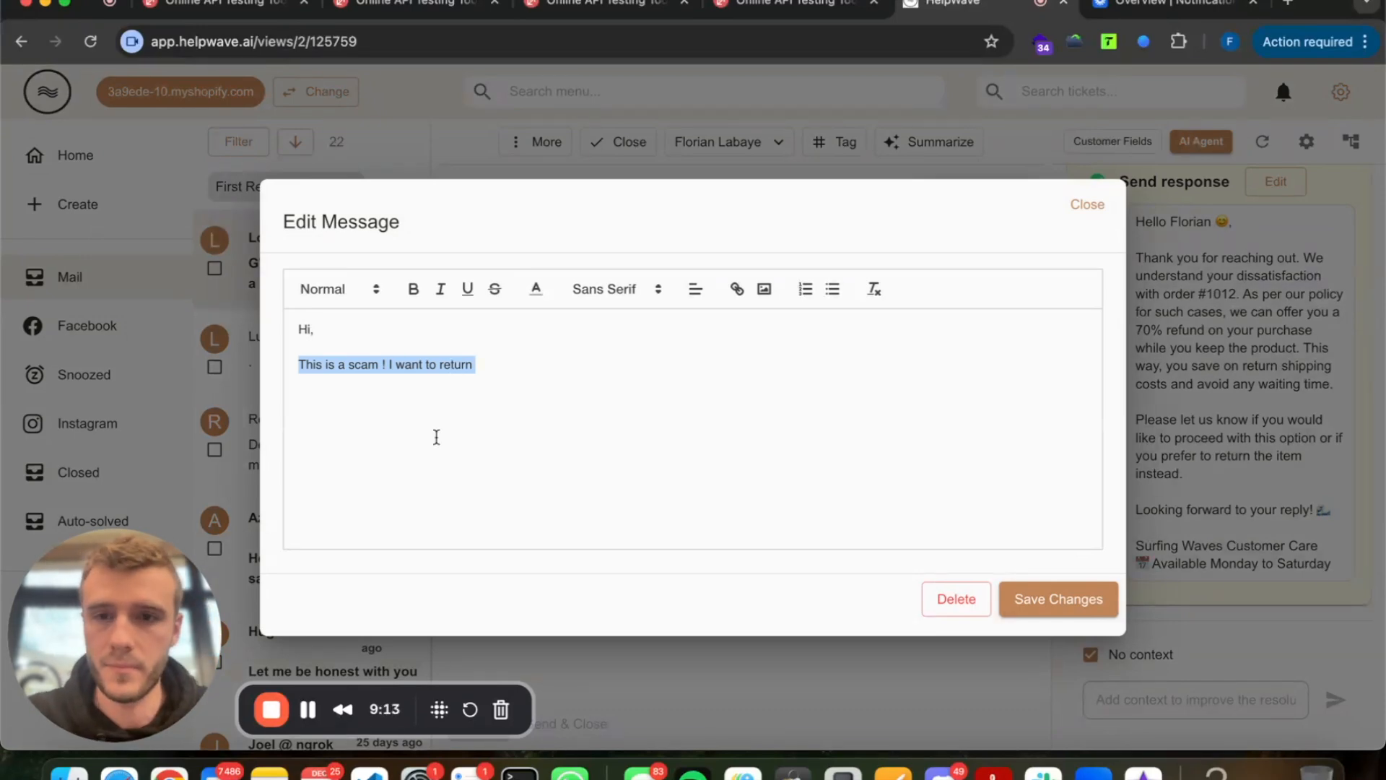
text(Yes please process the partial)
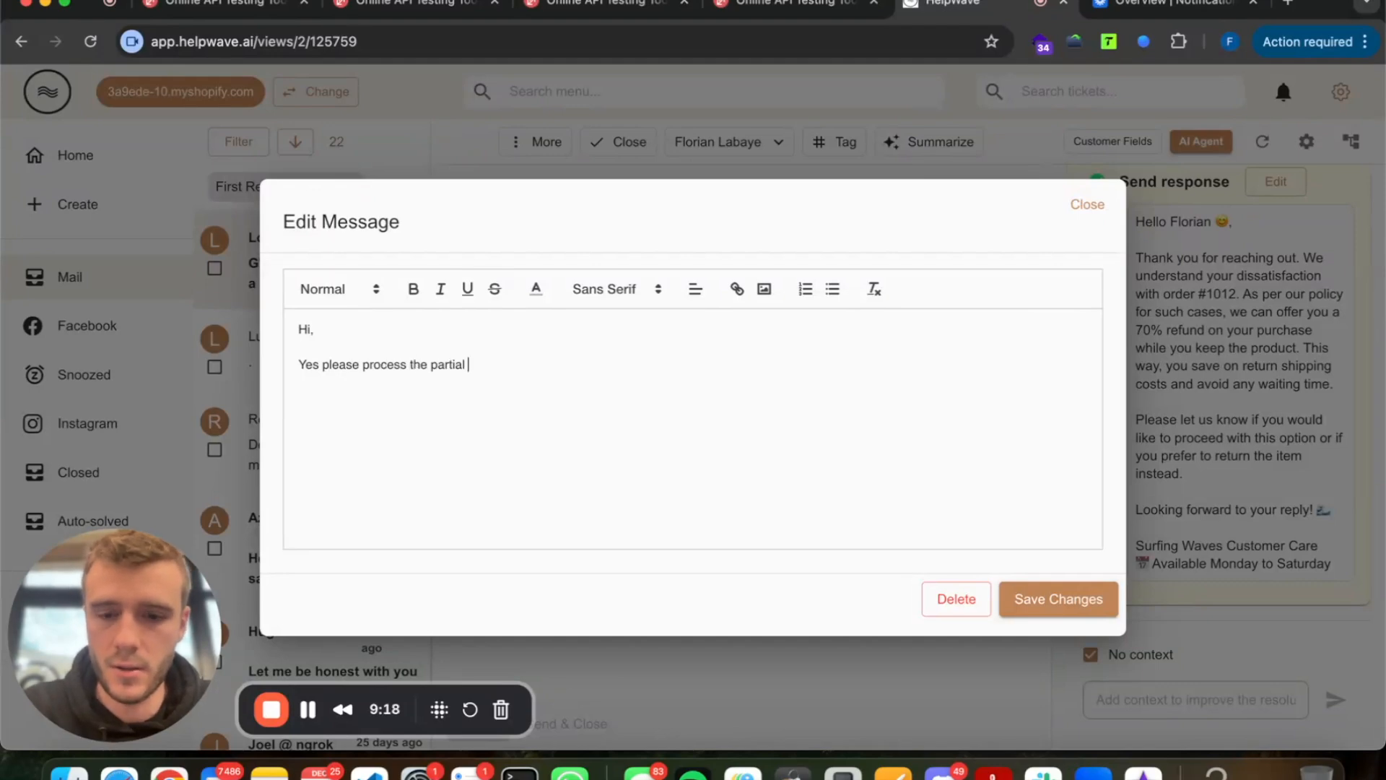
click(1059, 598)
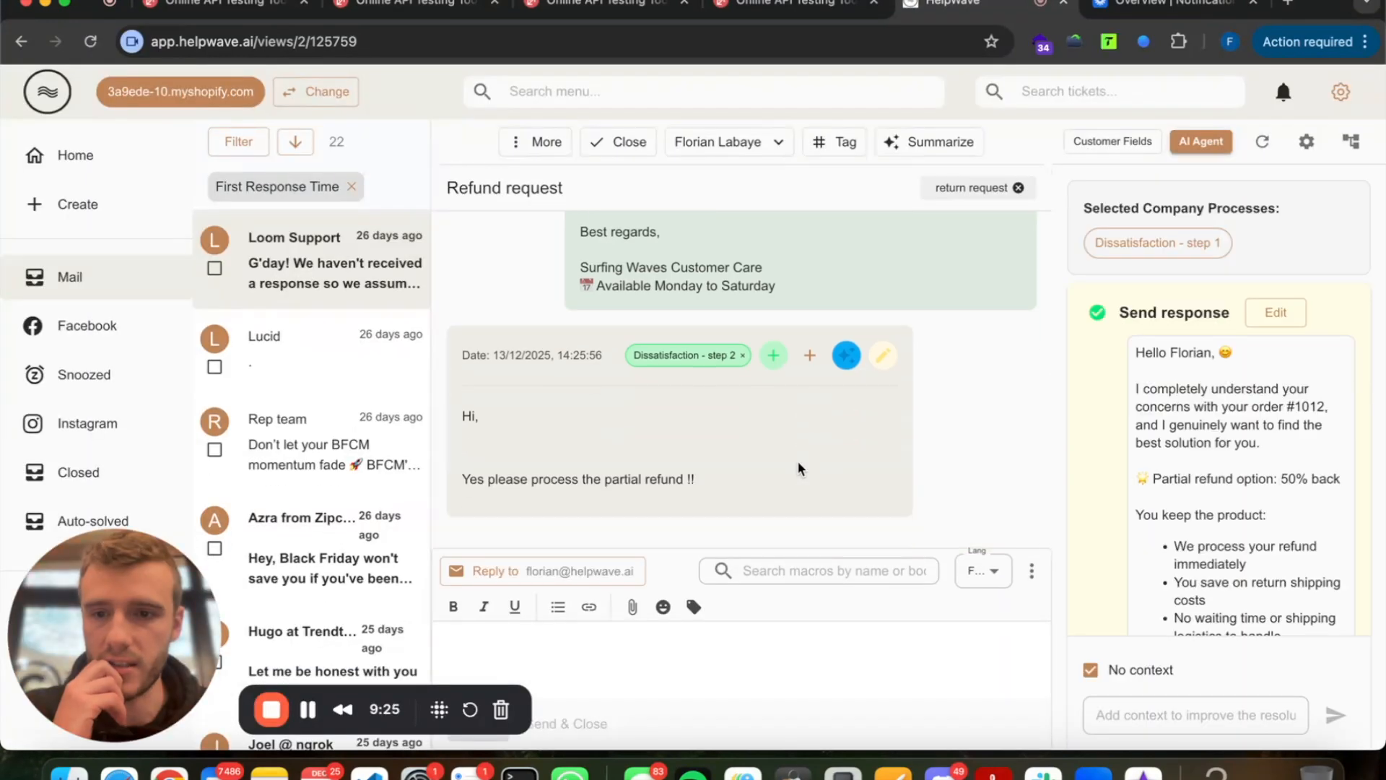
Remove the Dissatisfaction - step 2 node from the edited message, regenerate the resolution, and check the selected node and refund reason.
click(744, 359)
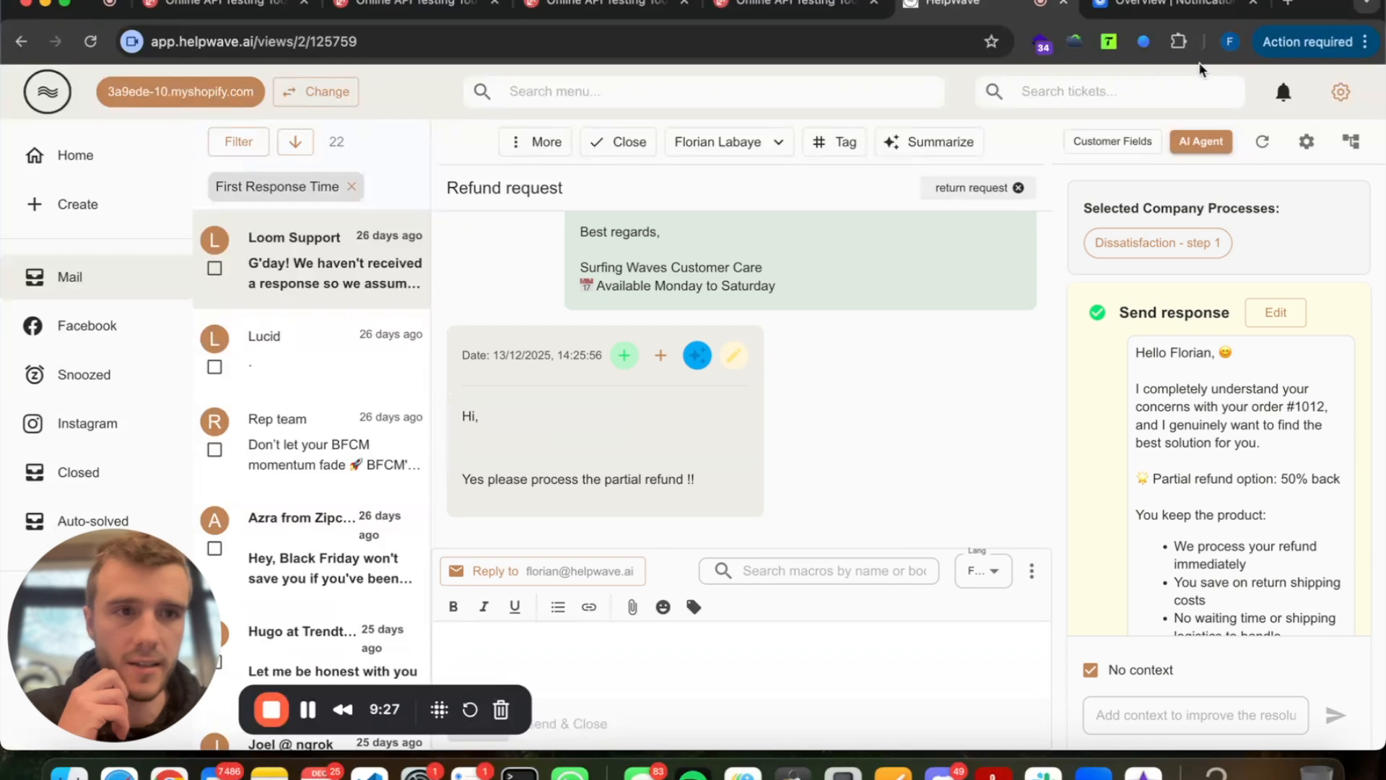
click(1259, 140)
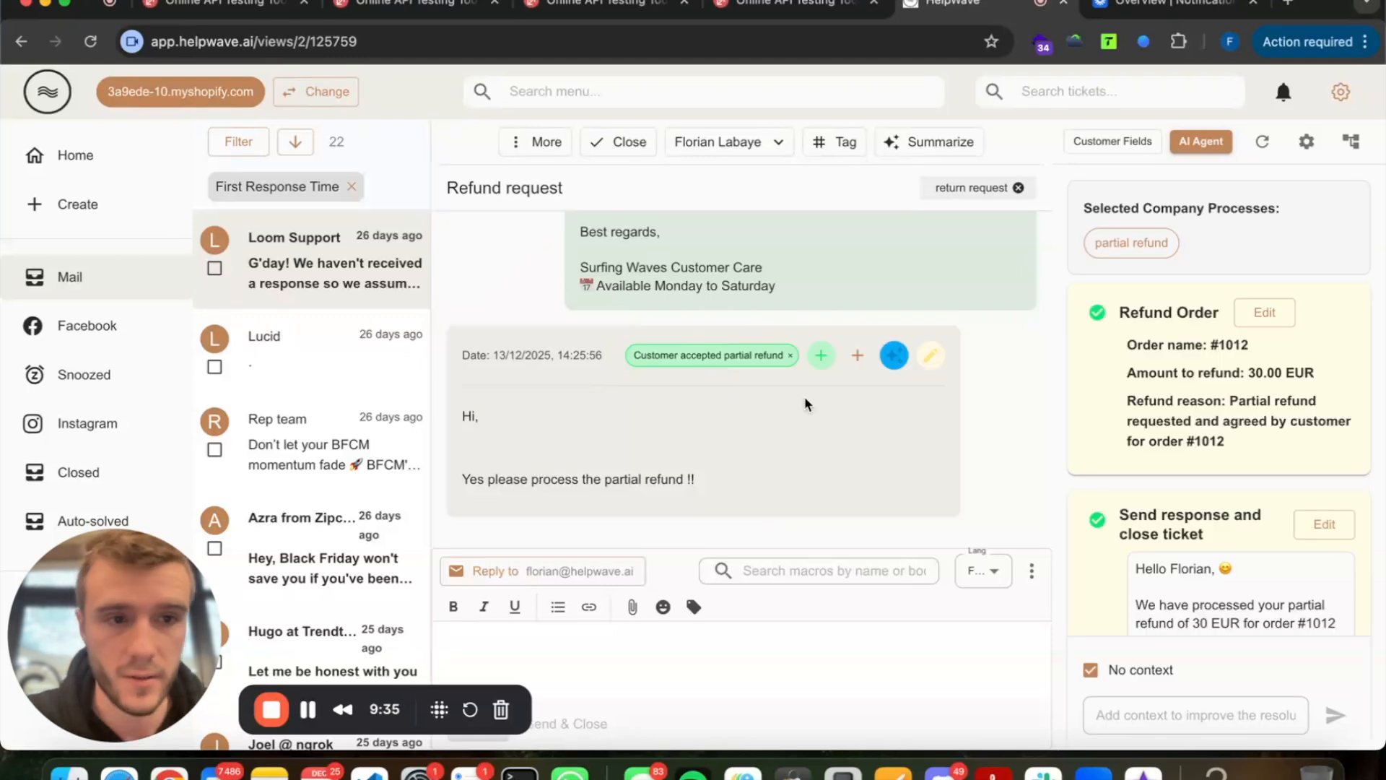
scroll(843, 403, up, 1)
scroll(873, 403, down, 1)
triple_click(1193, 401)
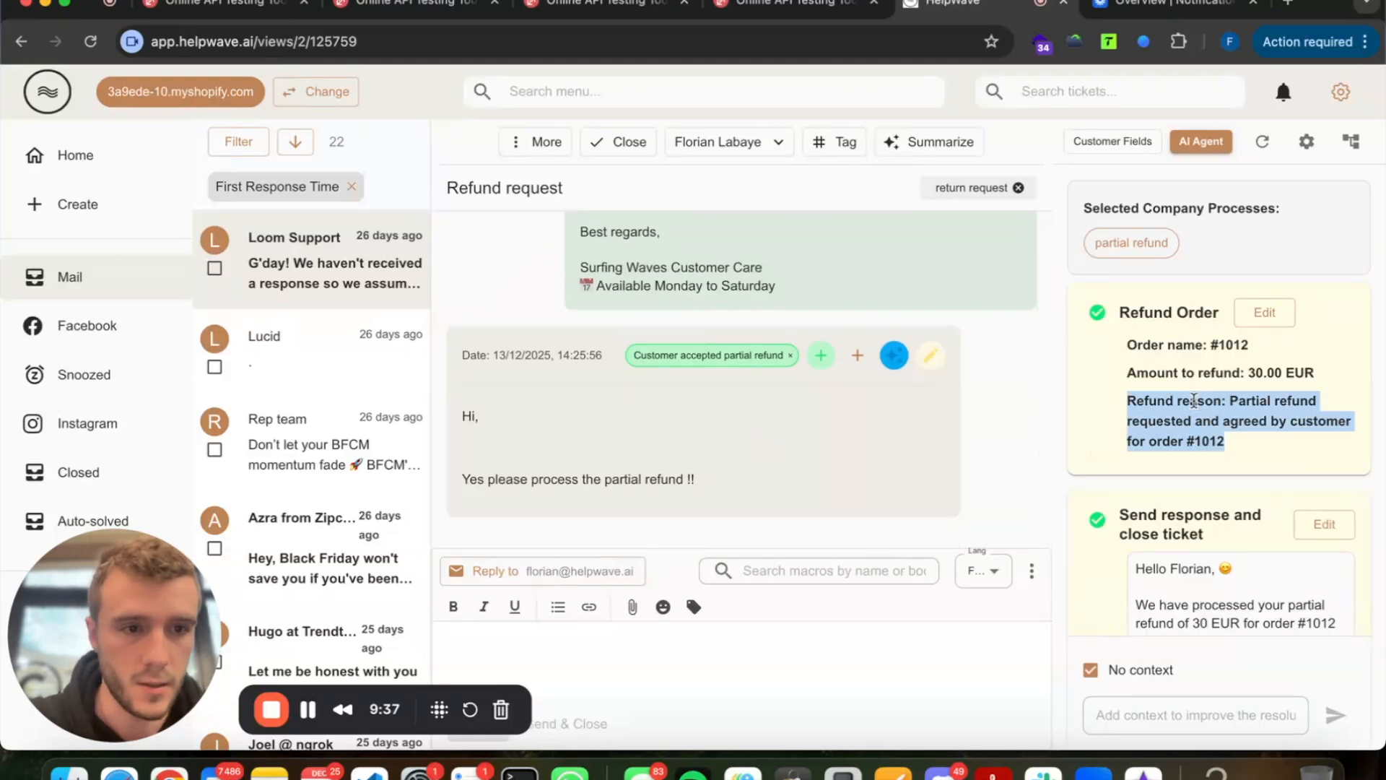
click(1193, 433)
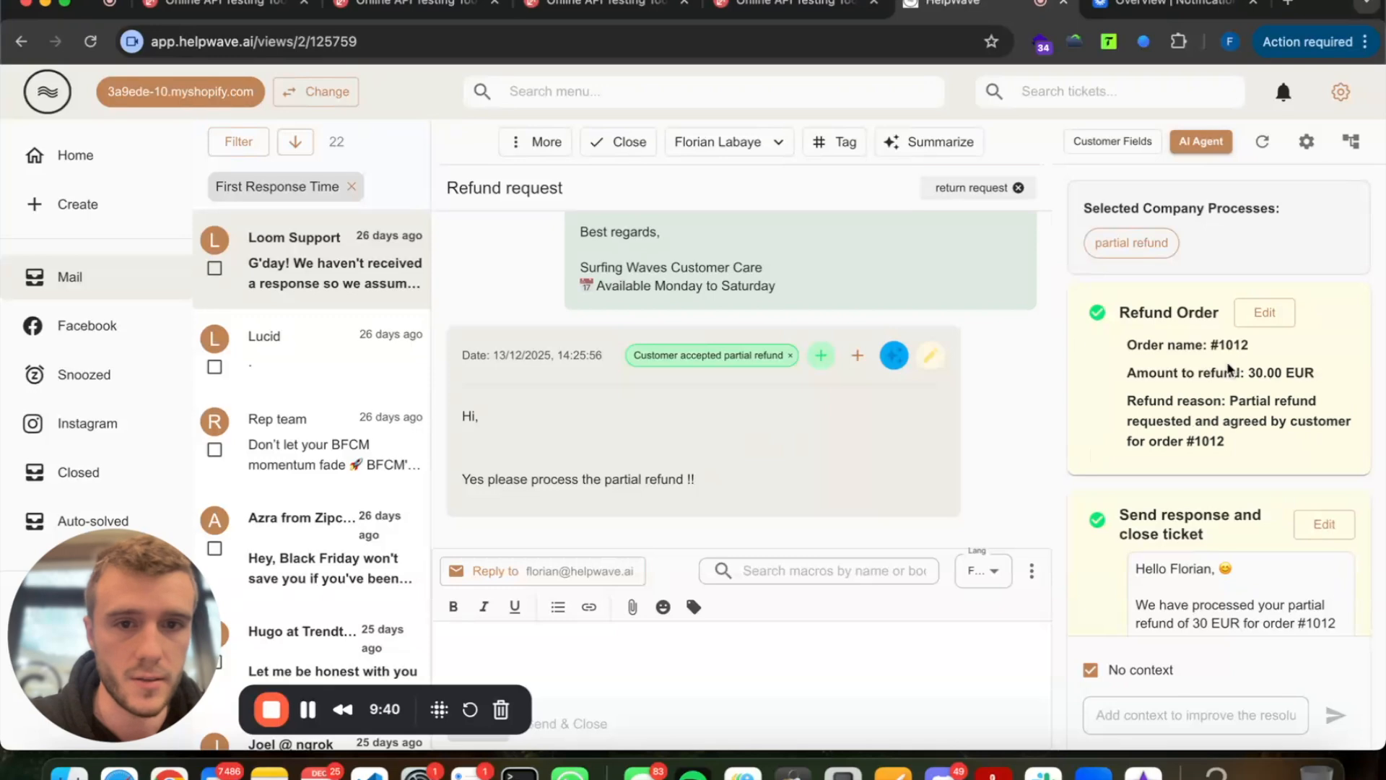
Inspect the proposed refund's order details, comparing the item price and total available to refund with the suggested amount.
click(1263, 310)
double_click(508, 304)
triple_click(1056, 476)
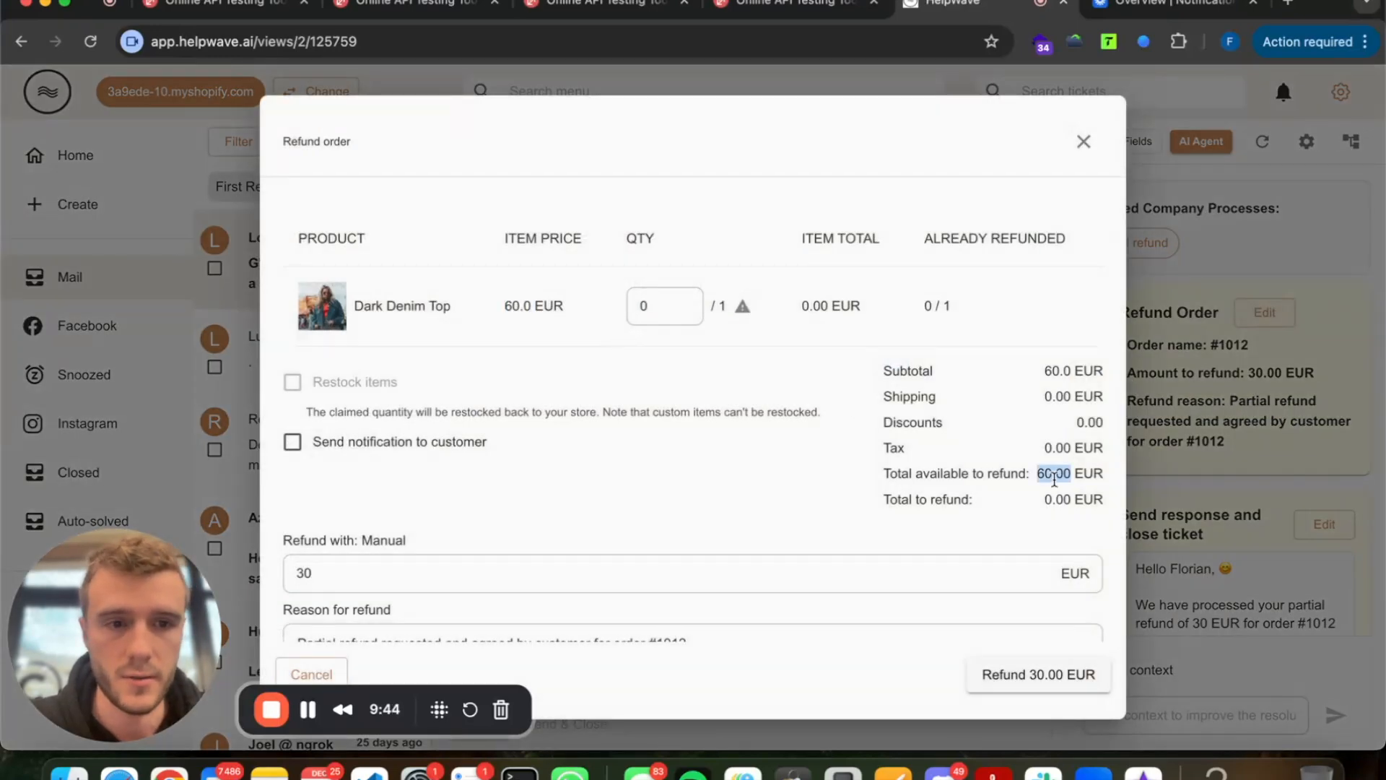
click(1277, 420)
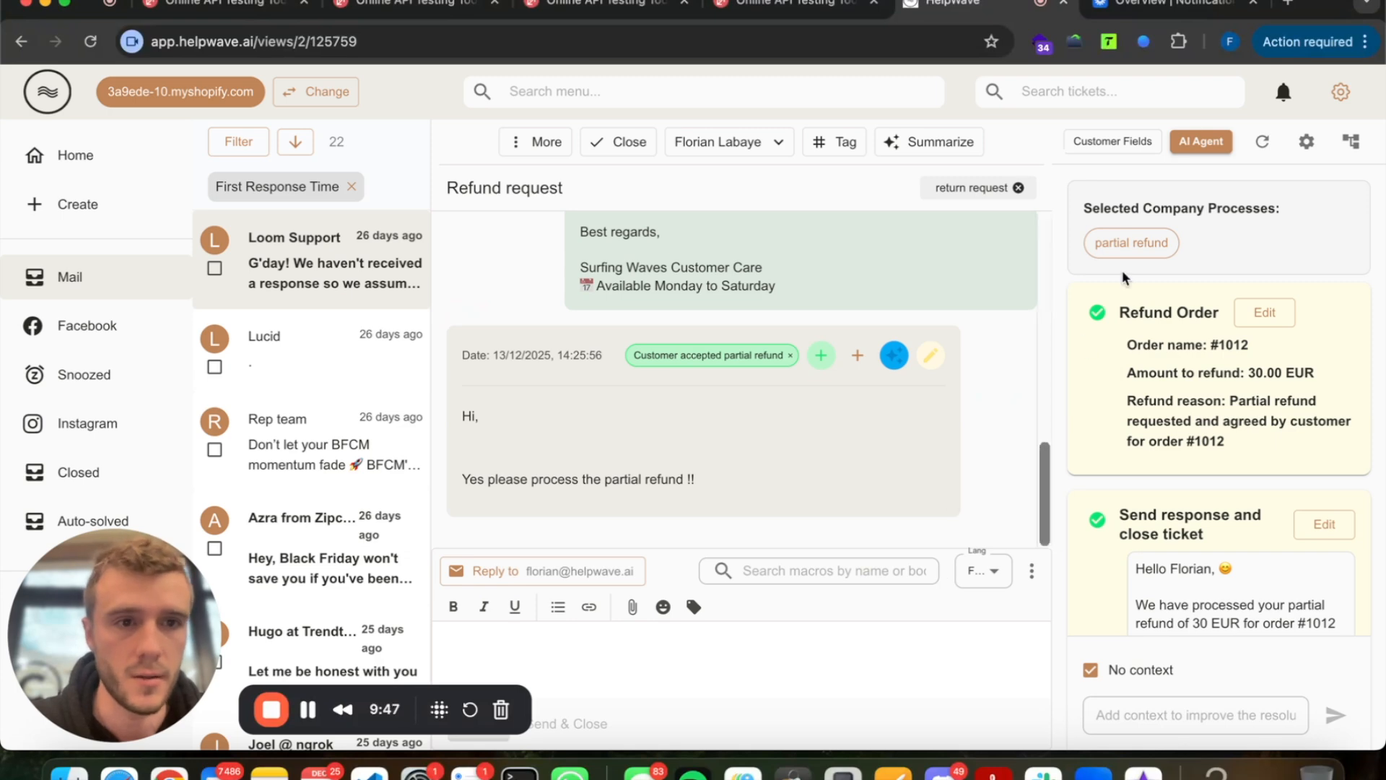
Check the instructions in the partial refund article and review the drafted response that closes the ticket.
click(1133, 242)
click(552, 349)
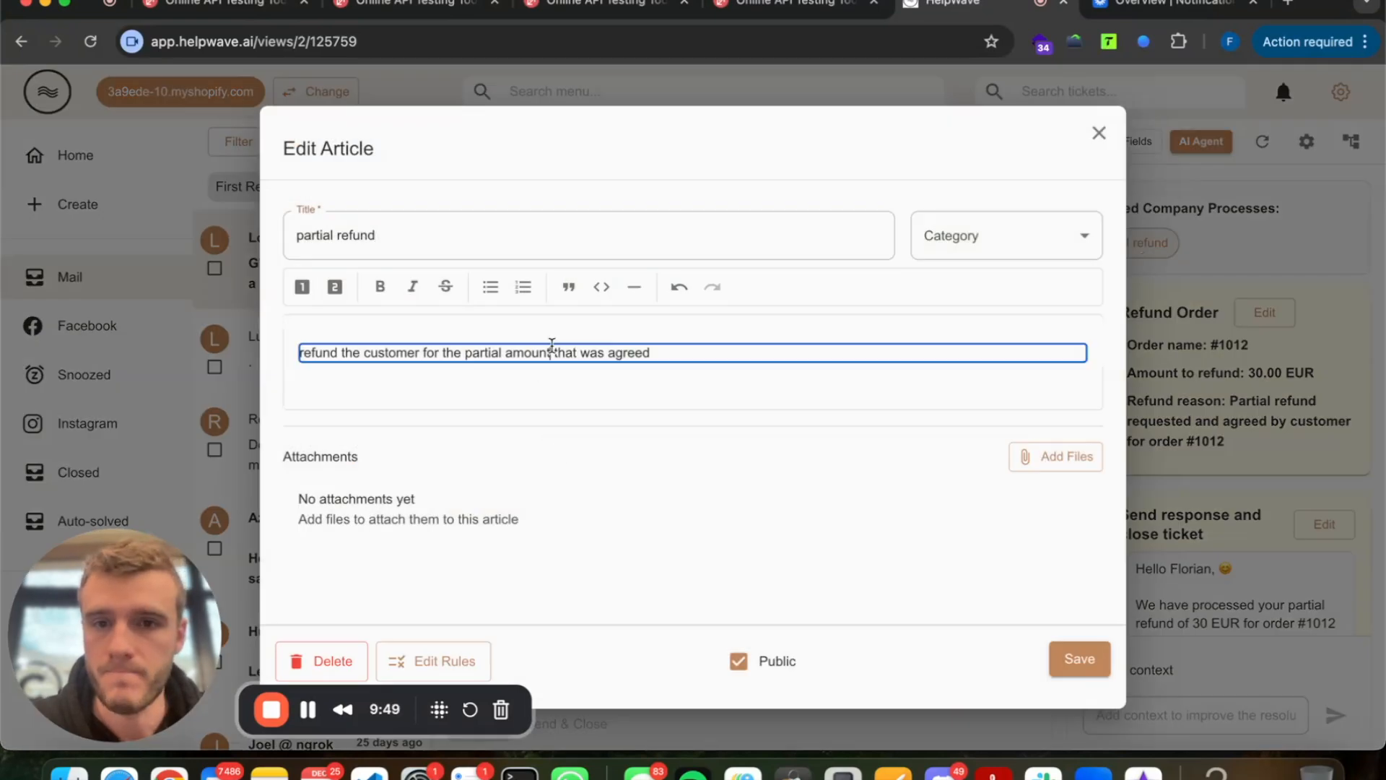
click(1187, 360)
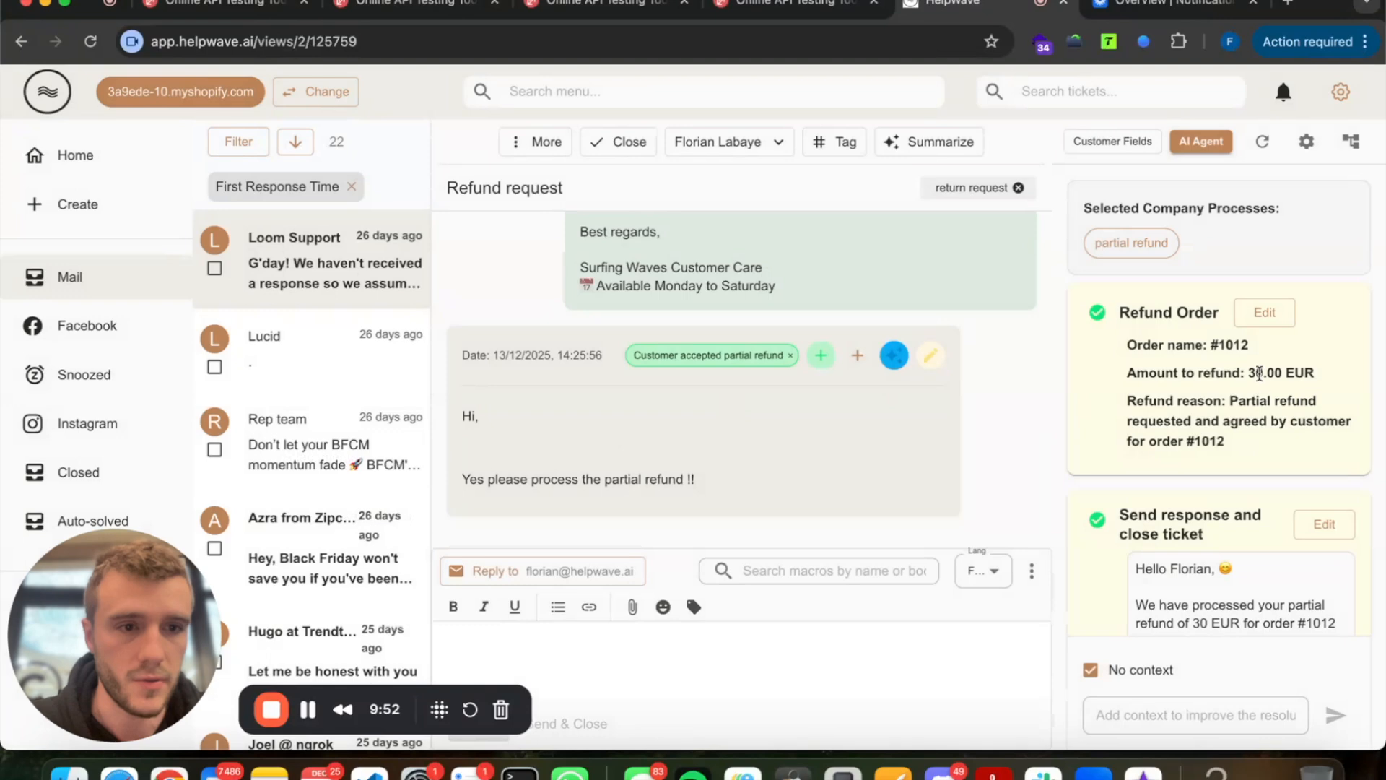
scroll(1256, 372, down, 4)
double_click(1210, 184)
click(1239, 387)
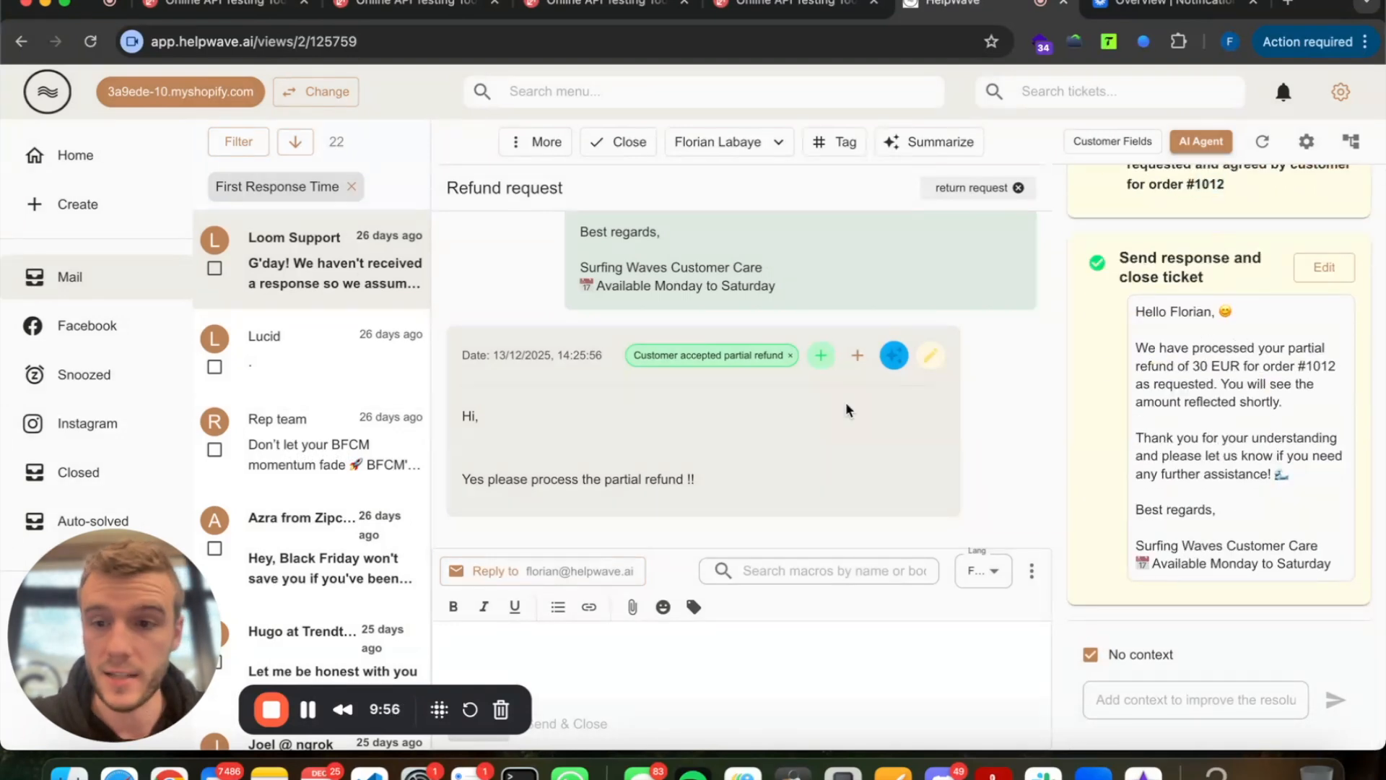
scroll(1166, 422, up, 5)
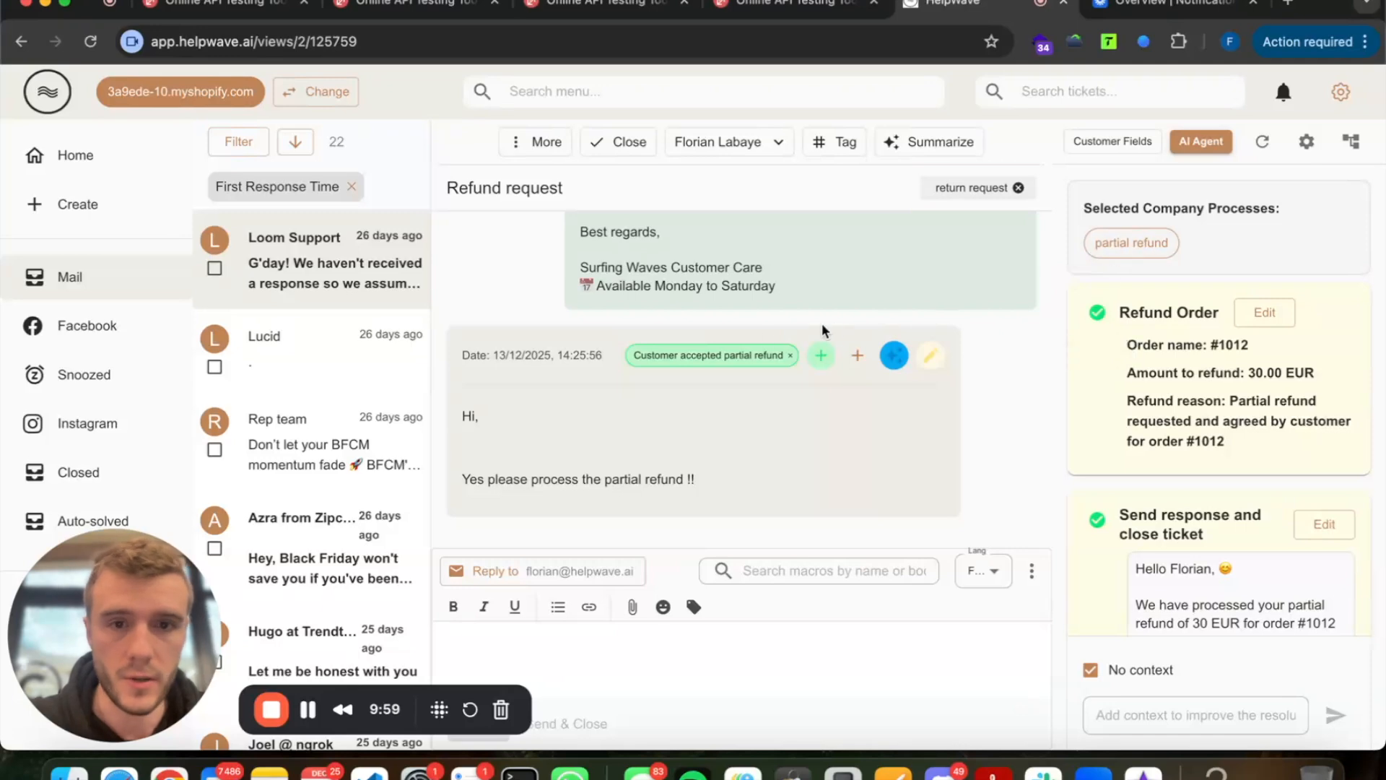
Enable Auto-solve tickets on the Customer accepted partial refund node, save the node, and save the workflow schema.
click(709, 354)
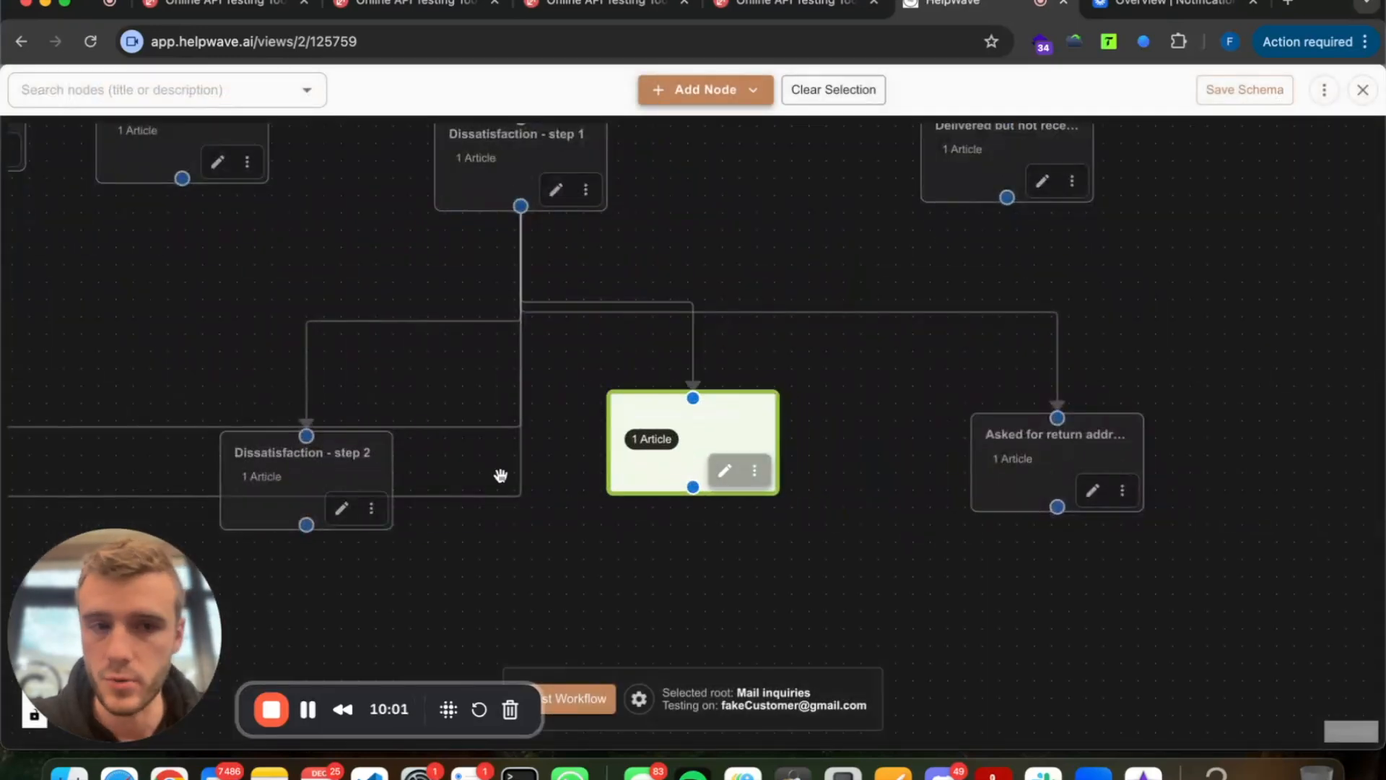
click(740, 477)
scroll(727, 470, down, 1)
click(666, 494)
click(909, 540)
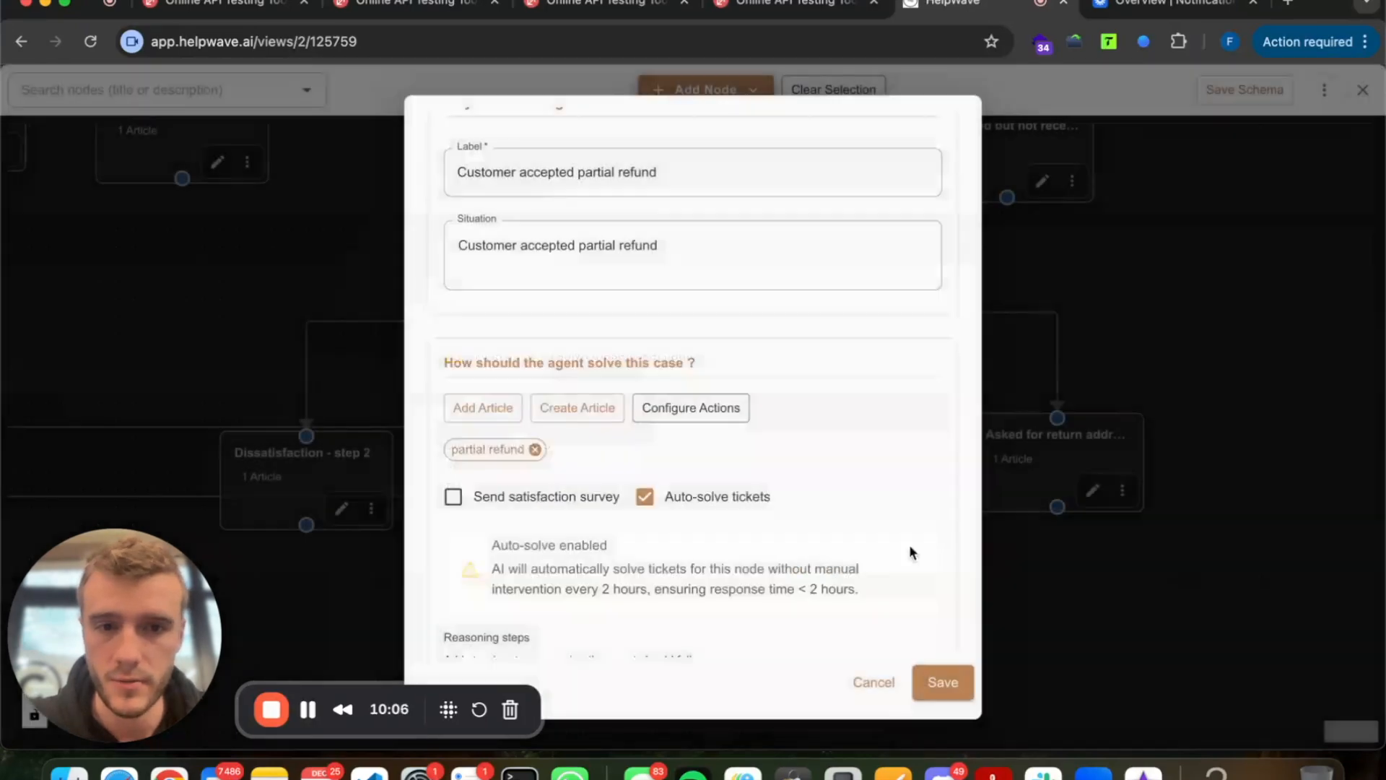
scroll(917, 578, down, 3)
click(943, 682)
click(848, 541)
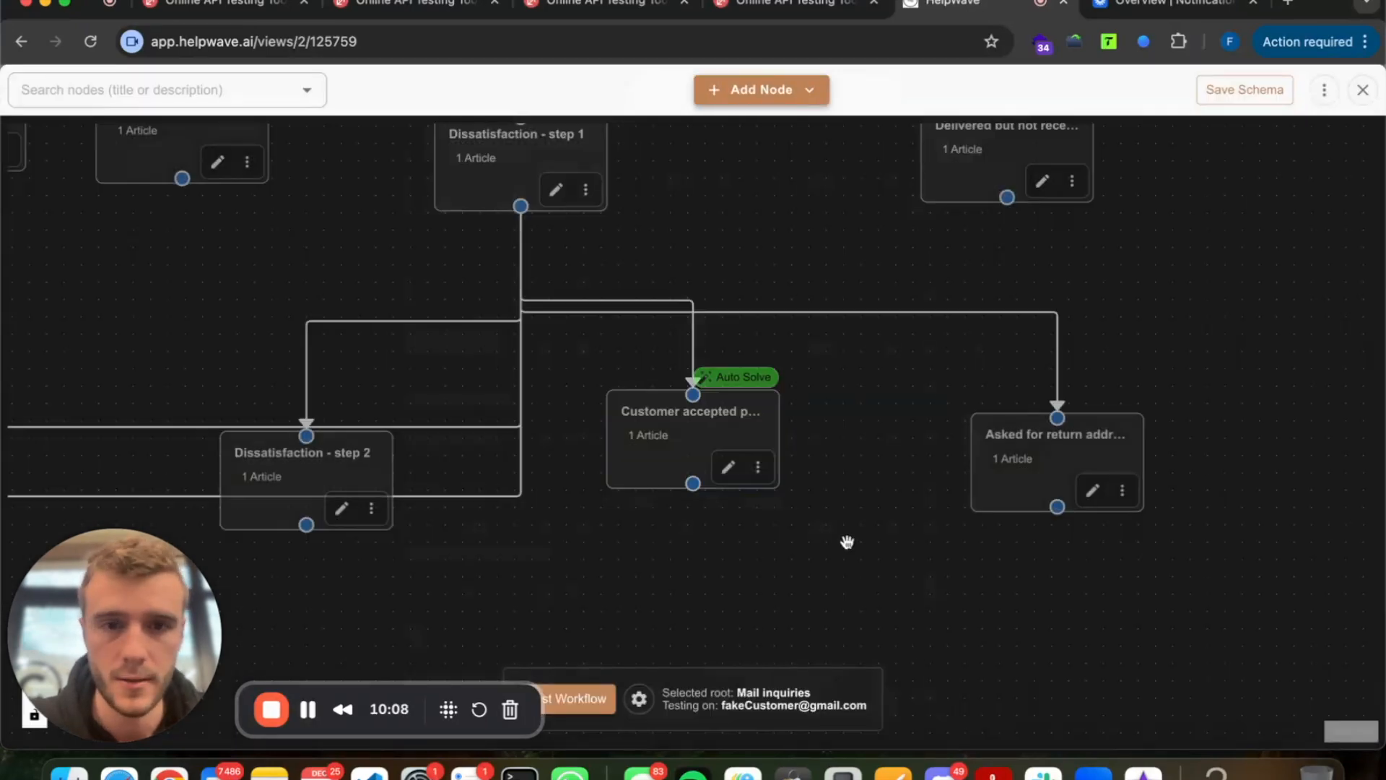
click(1245, 89)
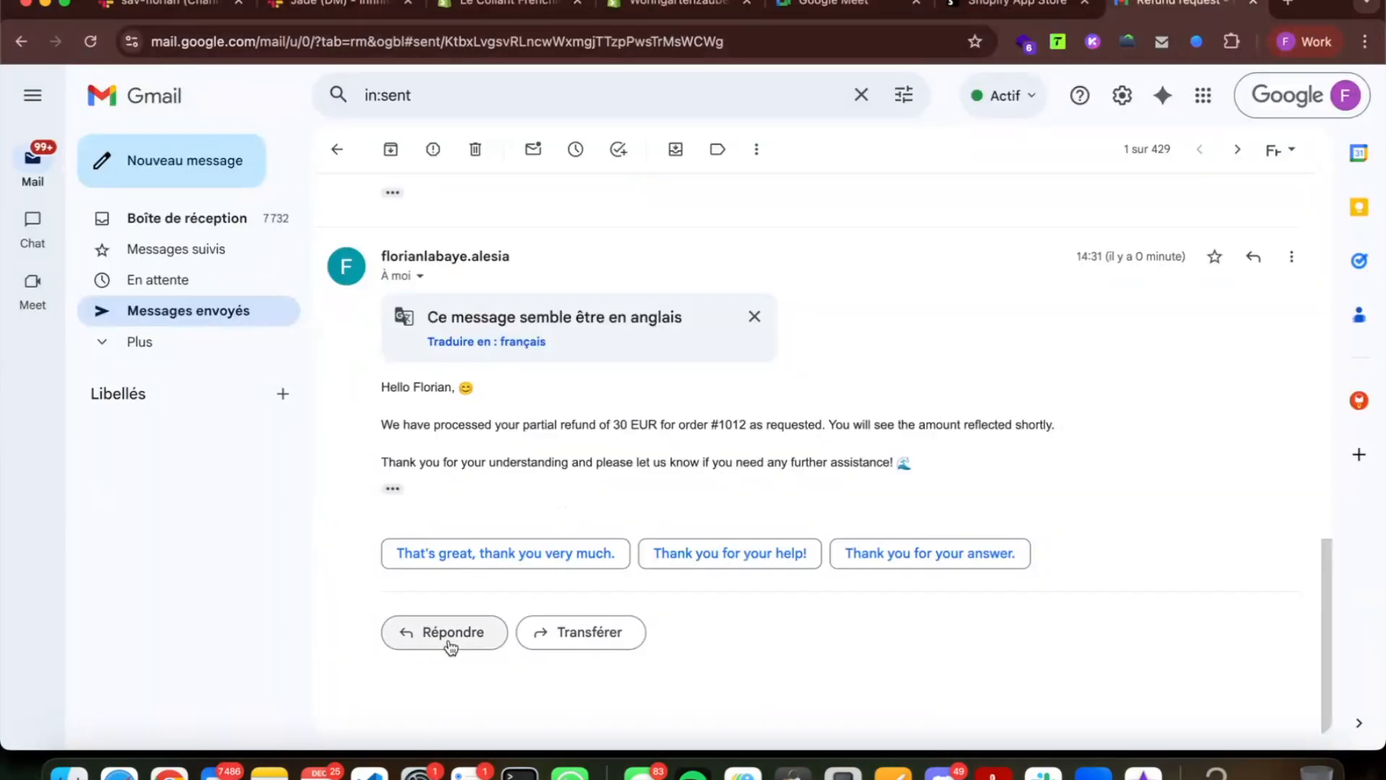
Reply "Tahnk you !!" to the partial refund confirmation in Gmail and clear the outdated AI agent suggestion on the Helpwave ticket.
click(450, 636)
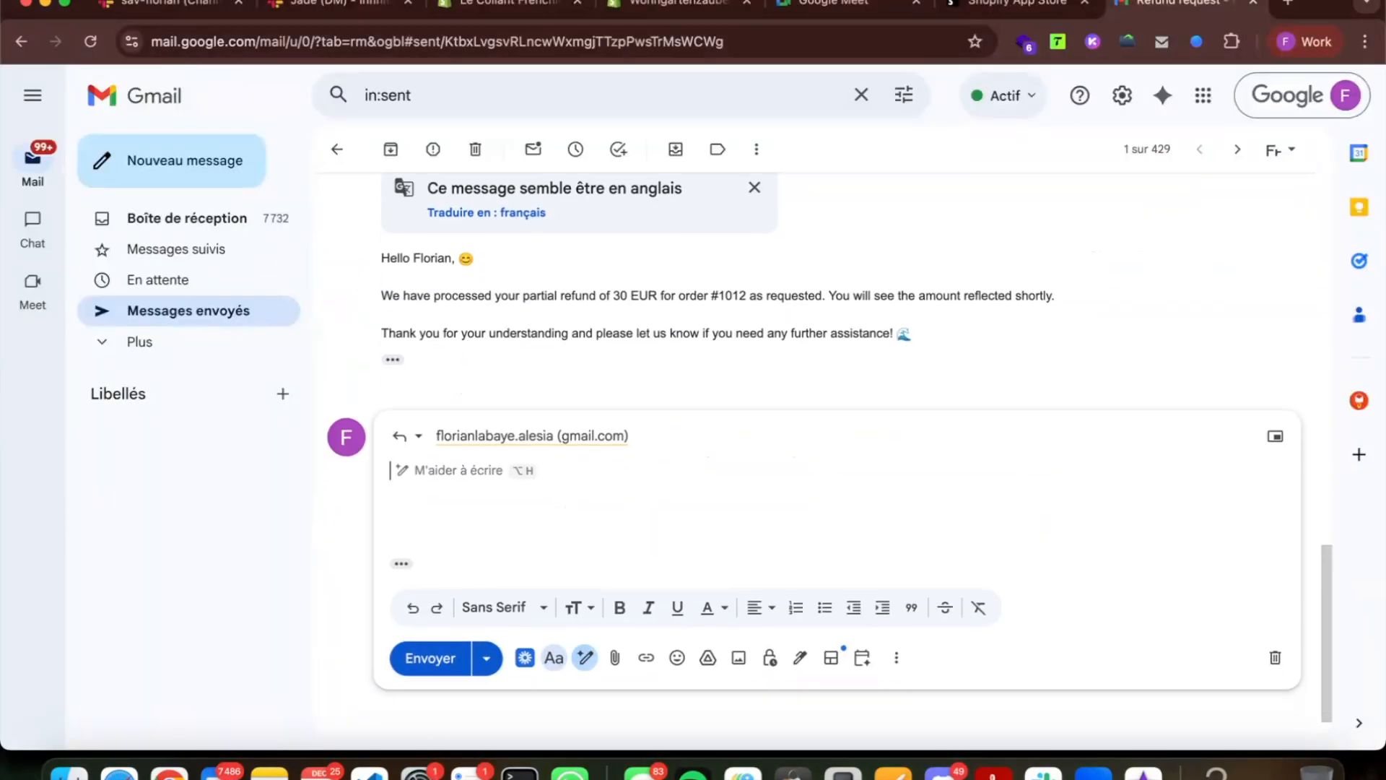
text(Tahnk you !!)
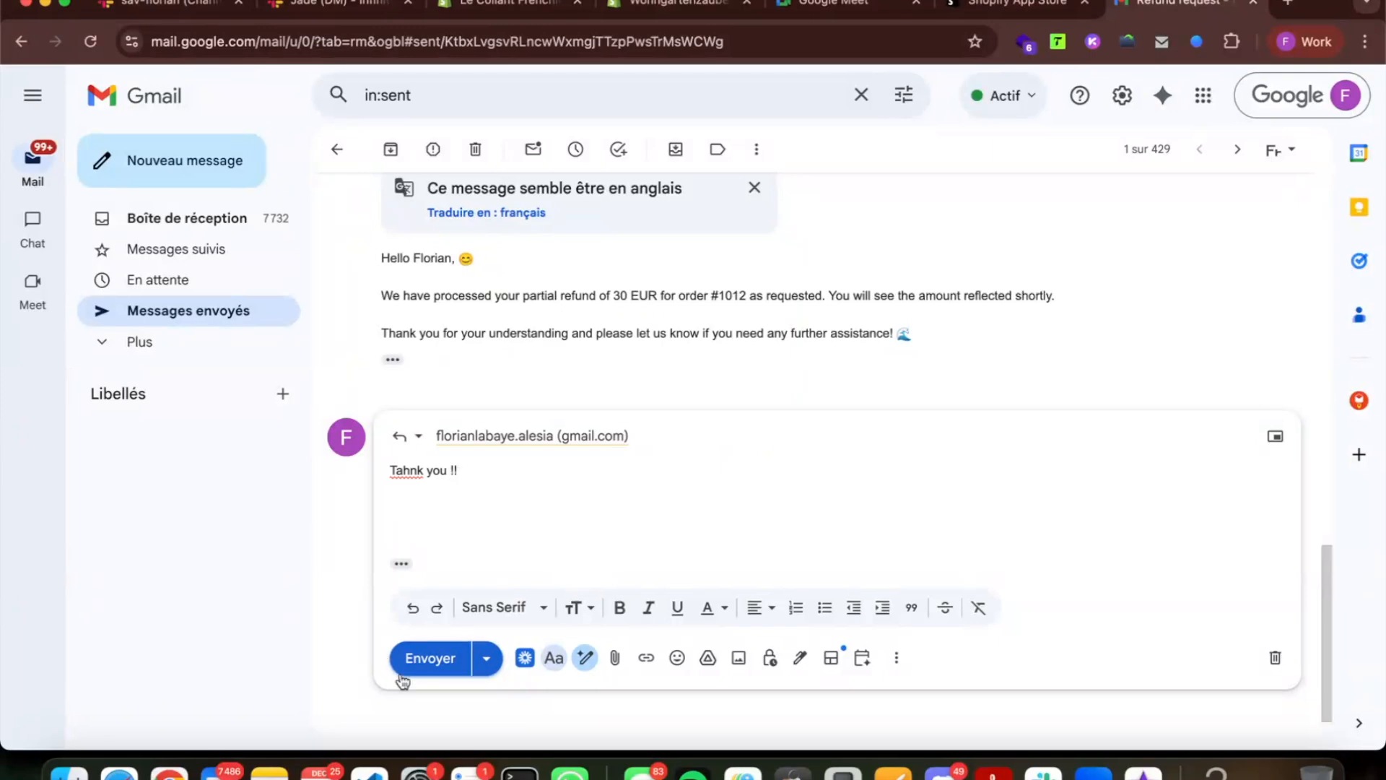
click(405, 657)
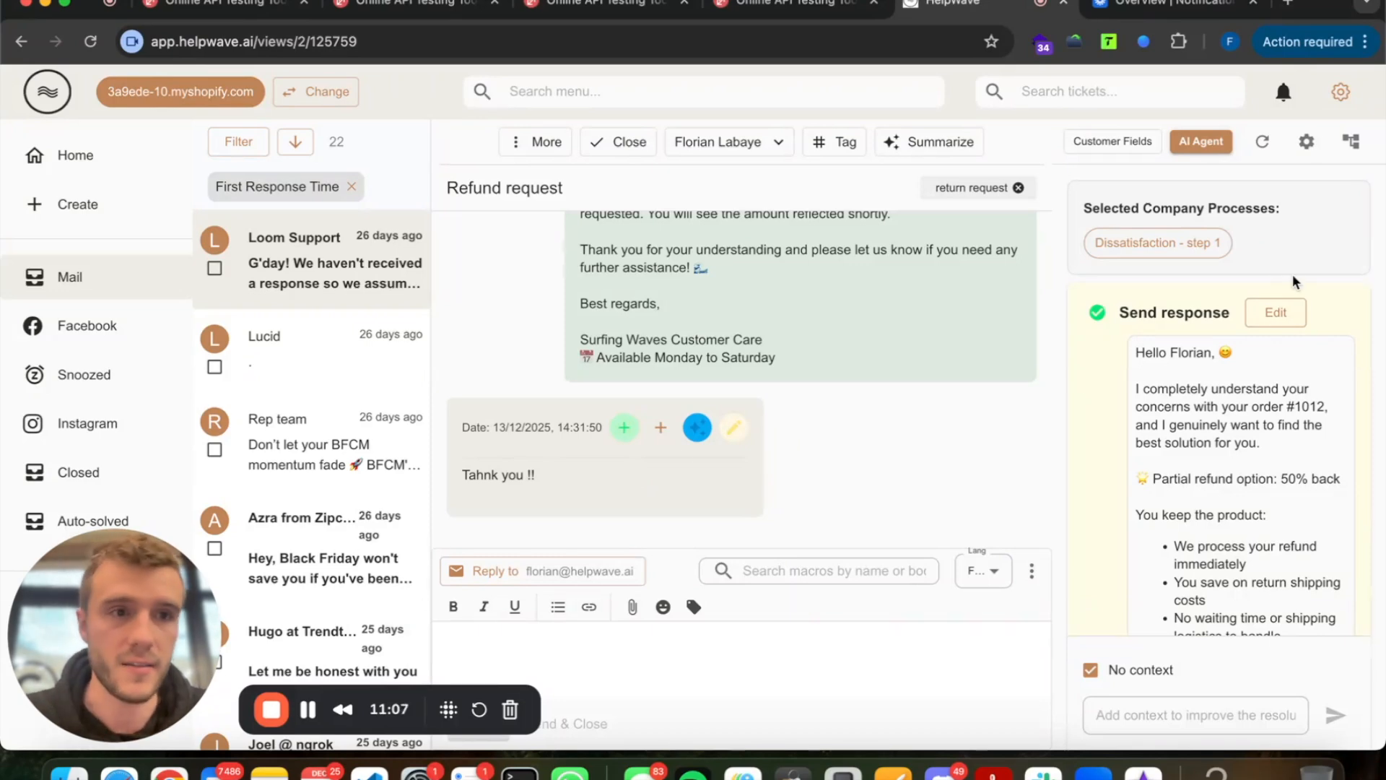
click(1259, 143)
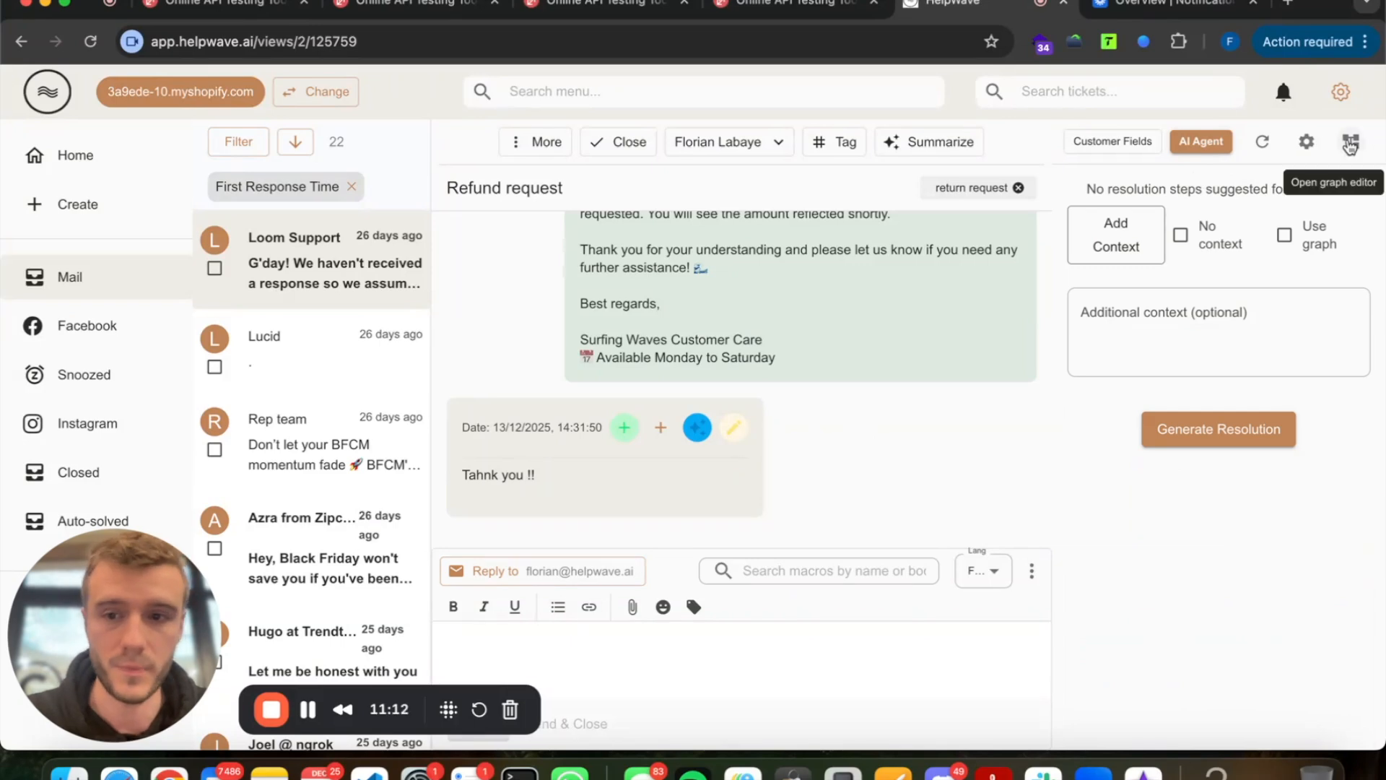
Examine the second-response nodes branching from Dissatisfaction - step 1 in the workflow graph.
click(1351, 141)
drag(997, 417, 943, 176)
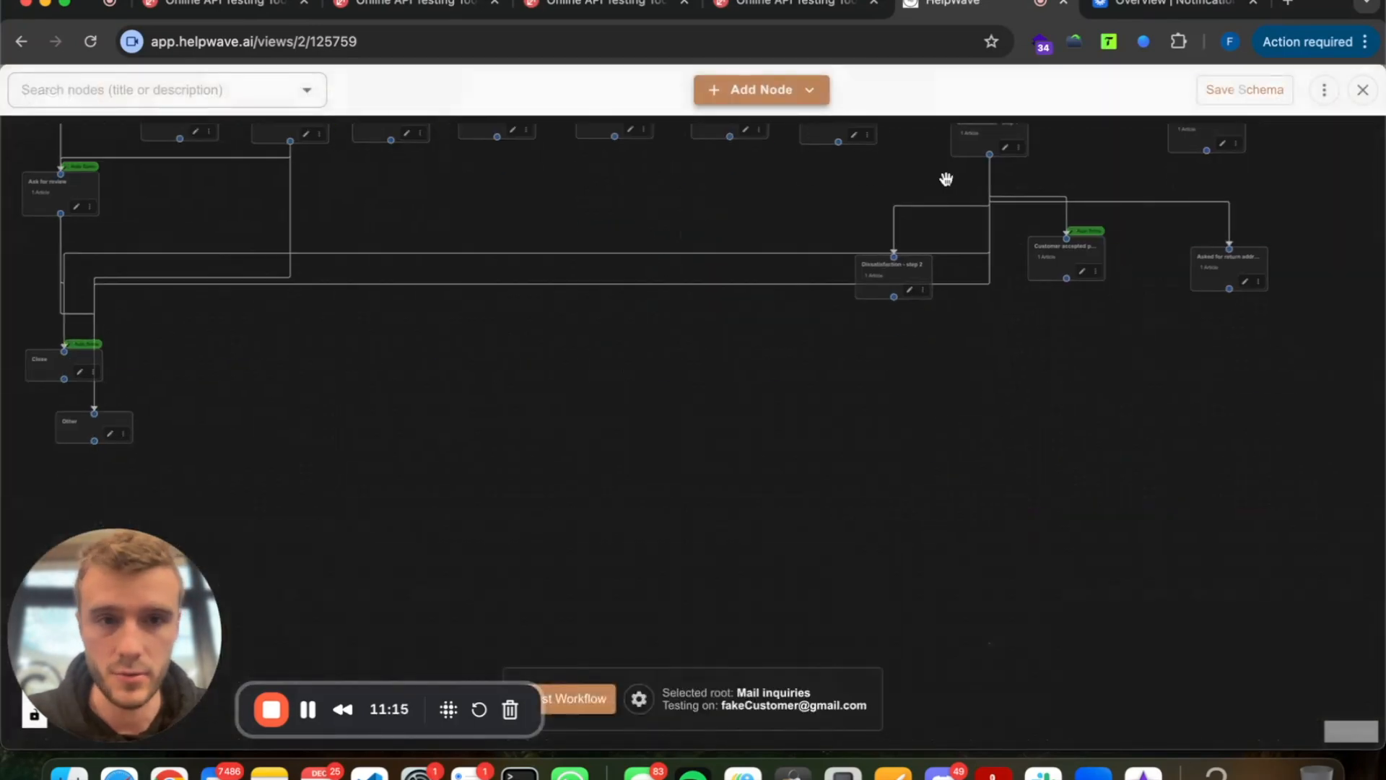
drag(904, 264, 905, 209)
drag(1061, 249, 1030, 213)
click(1363, 89)
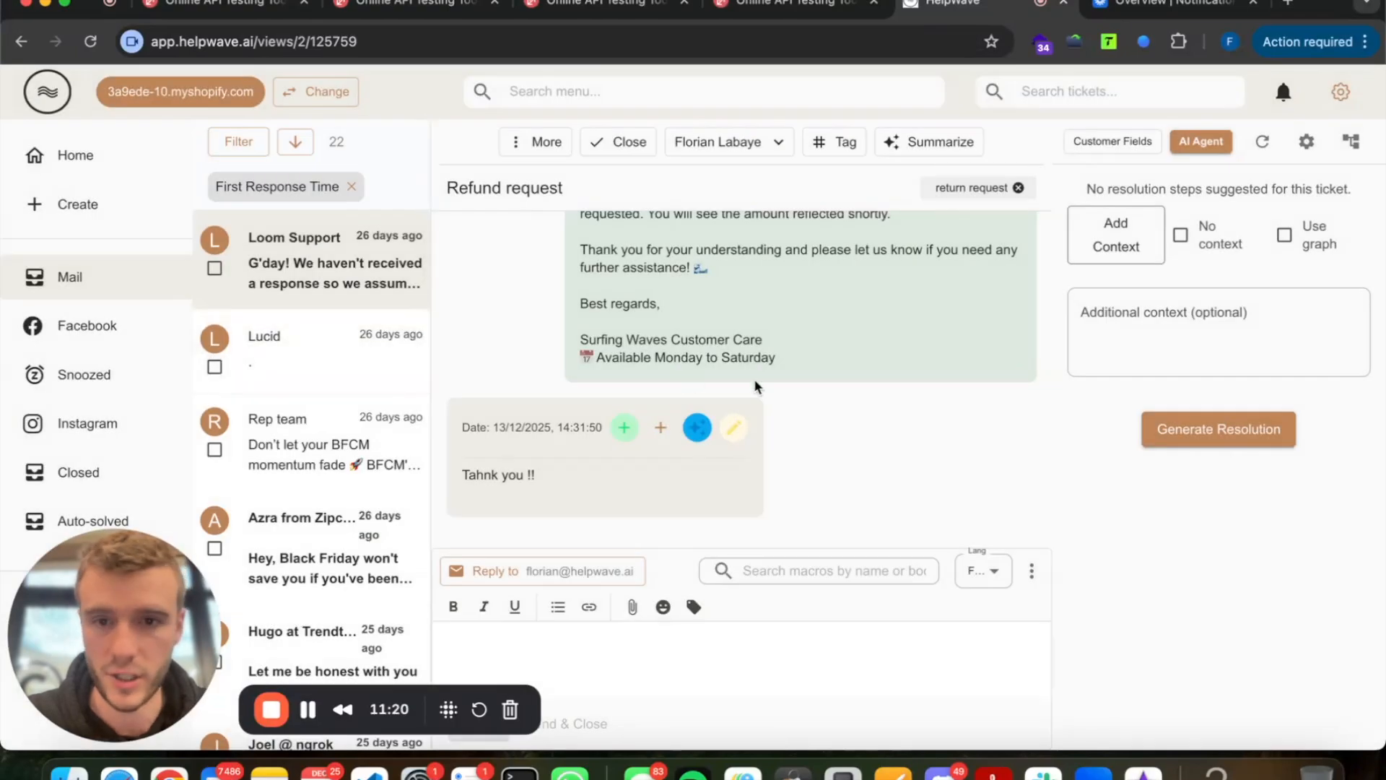
Bring the Close node nearer in the graph and connect the Customer accepted partial refund node to both Close and Other.
scroll(676, 439, down, 3)
click(683, 462)
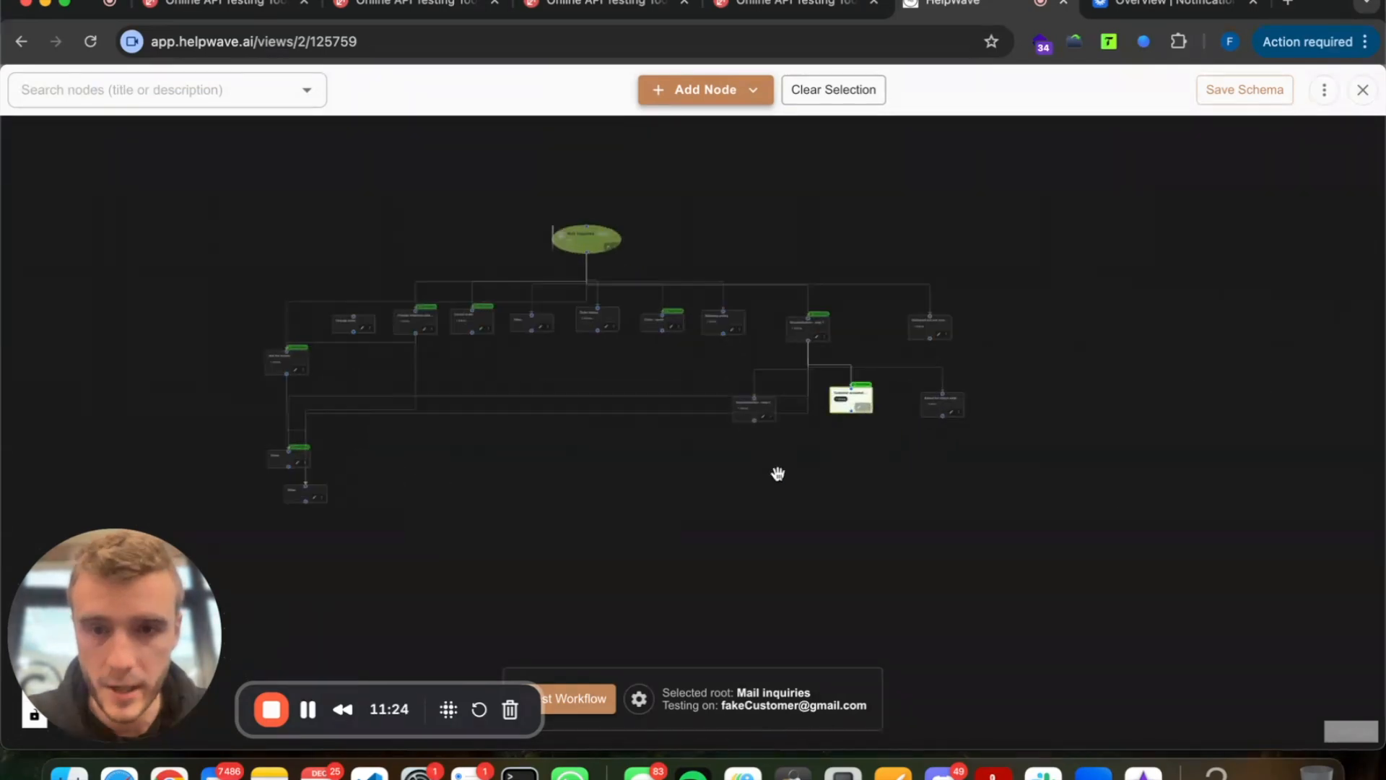
drag(296, 437, 894, 440)
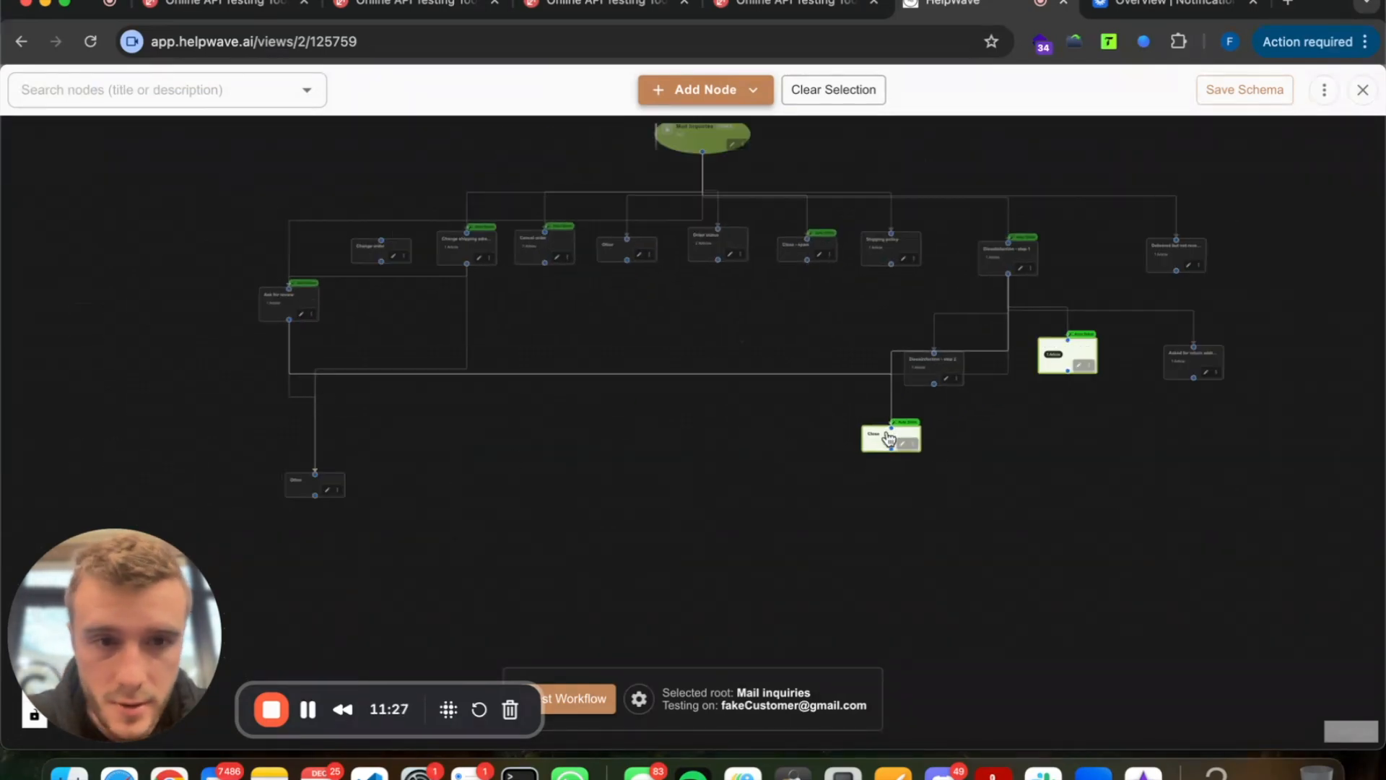
drag(1068, 373, 638, 427)
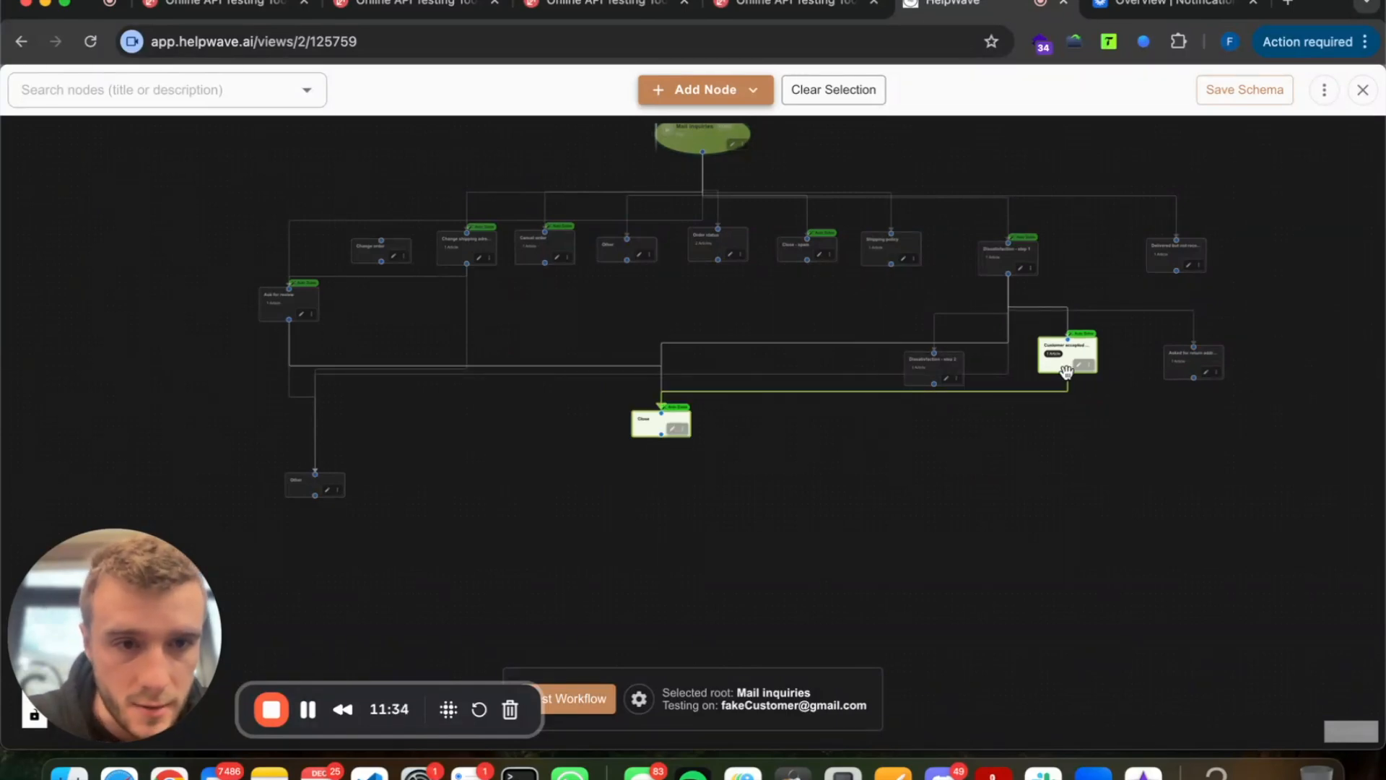
drag(1068, 376, 315, 477)
click(990, 499)
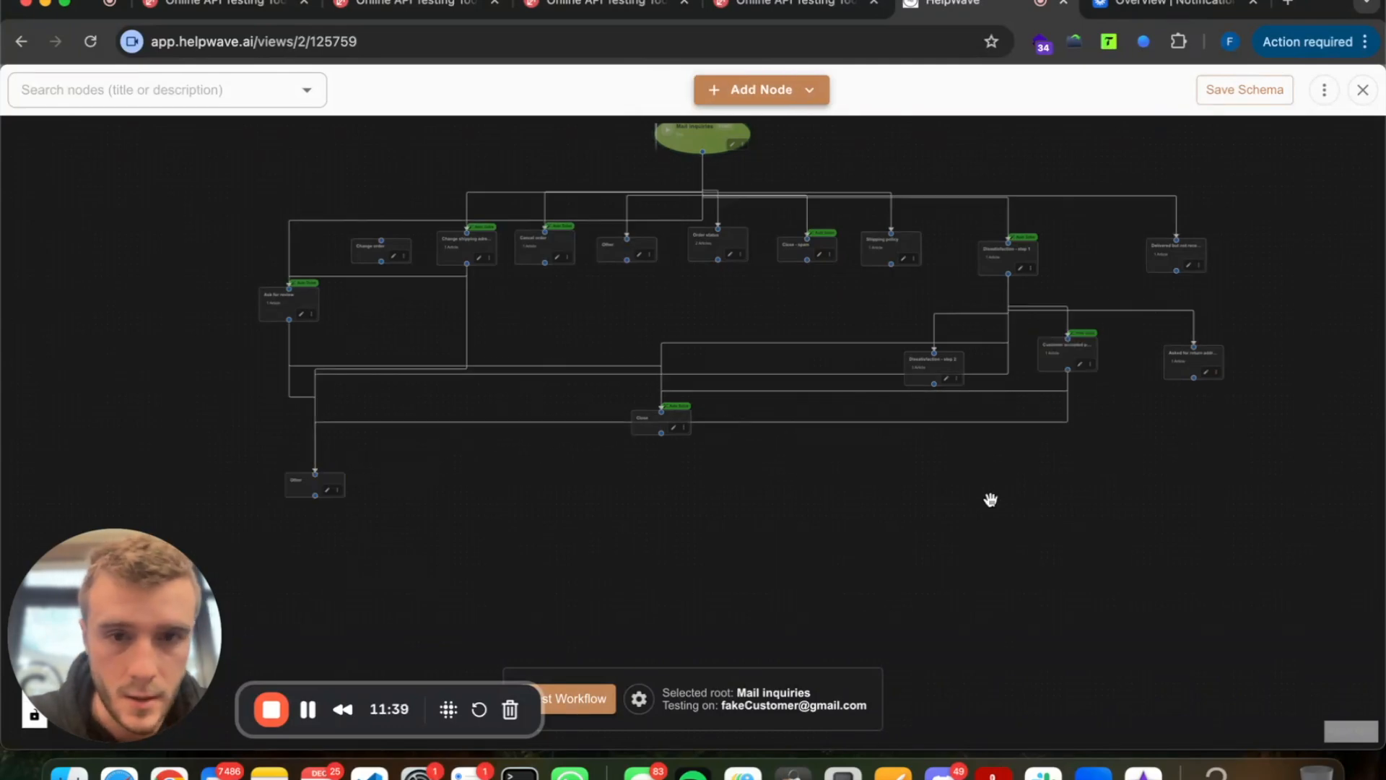
Group the Close and Other nodes together, with Other directly below Close, and save the workflow schema.
drag(639, 420, 476, 421)
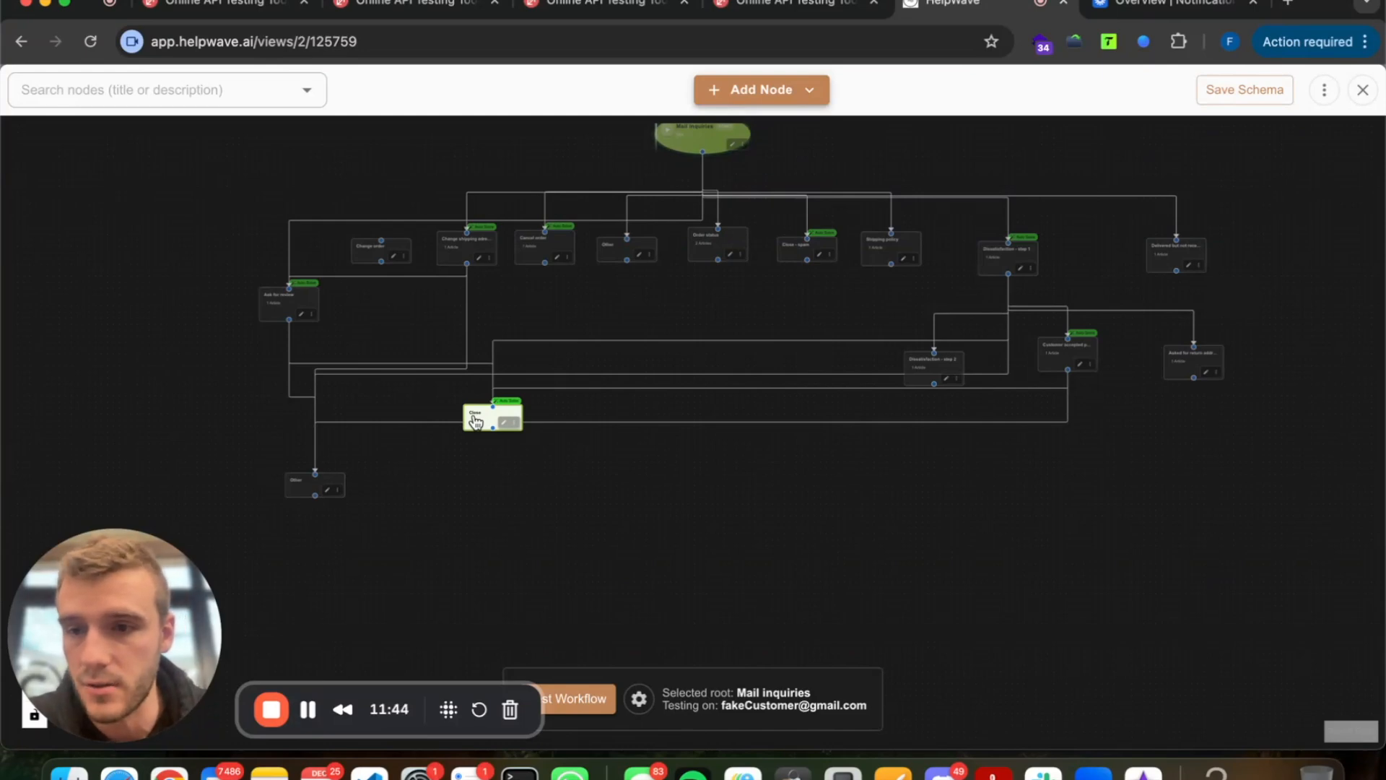
click(164, 513)
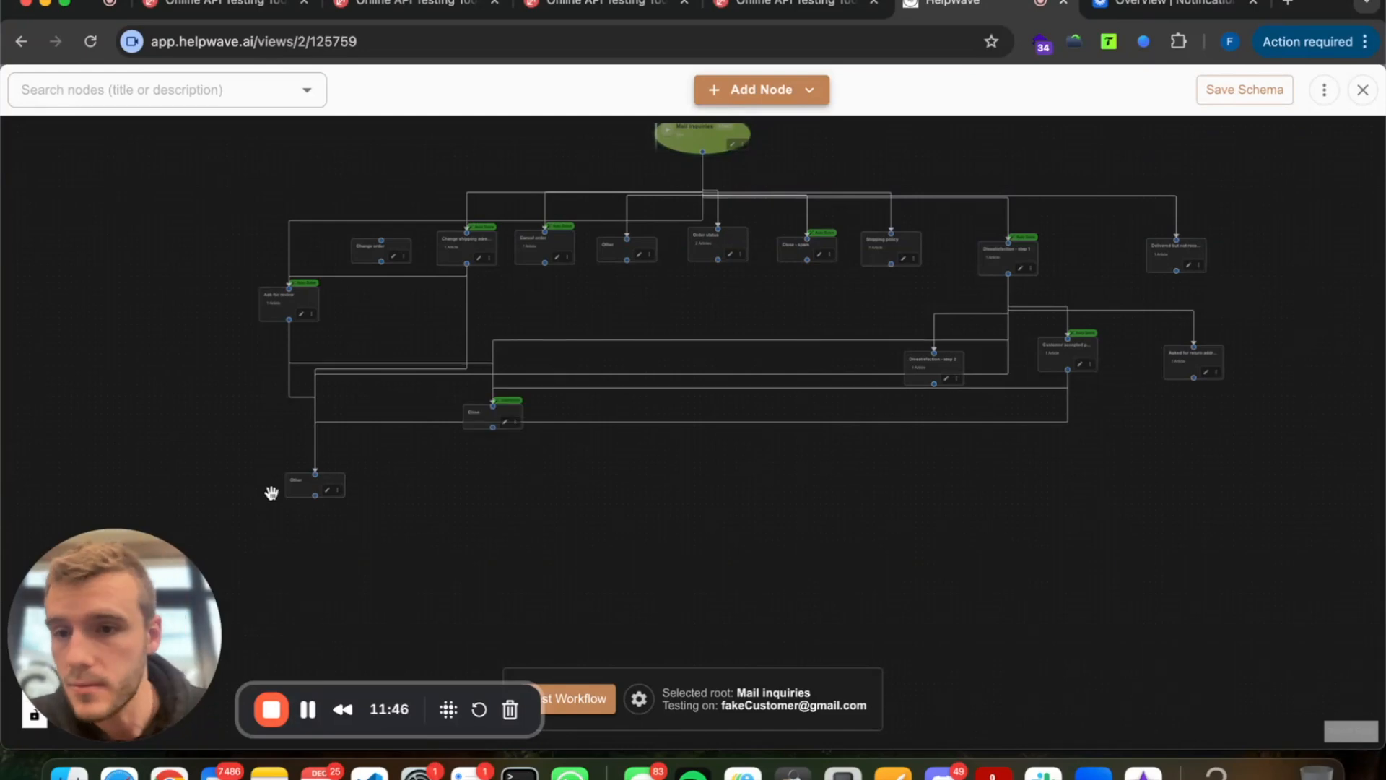
drag(312, 491, 480, 460)
click(705, 408)
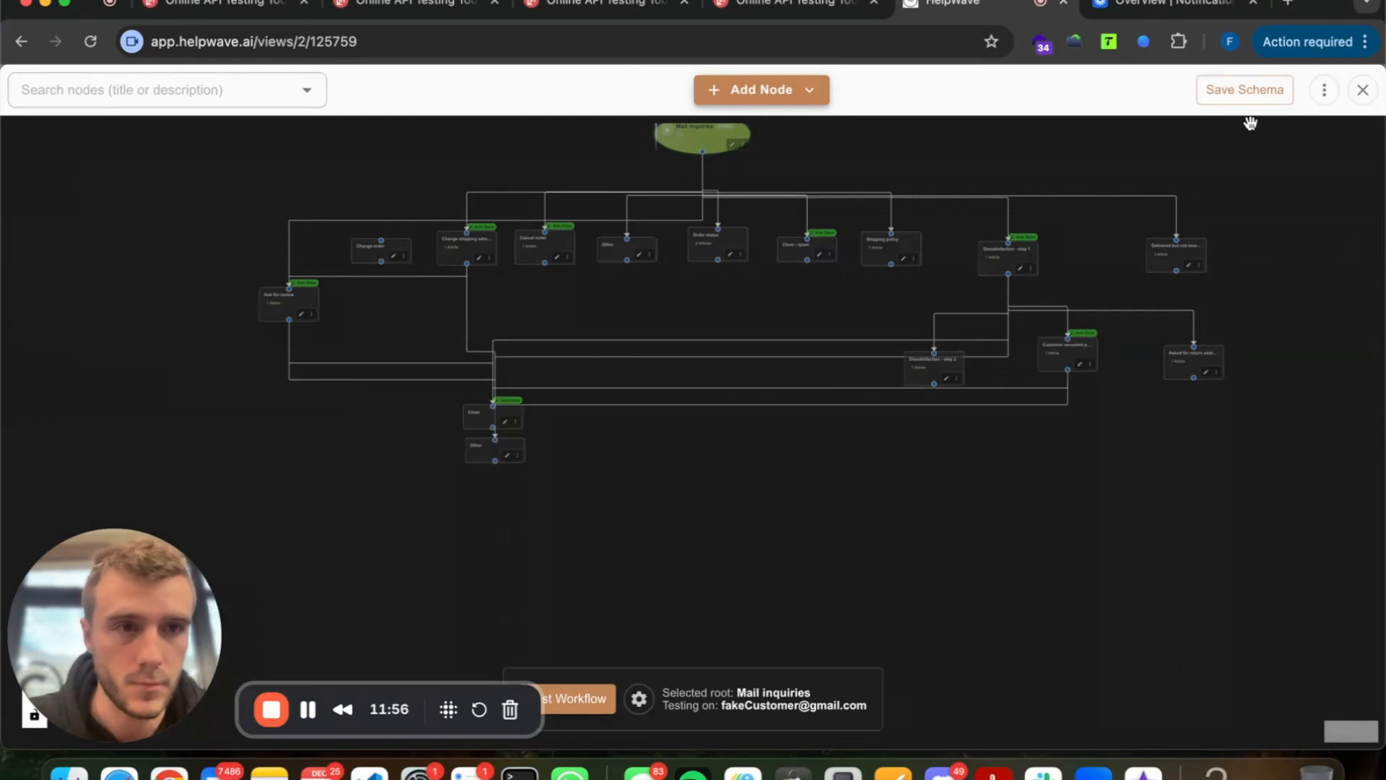
click(1243, 89)
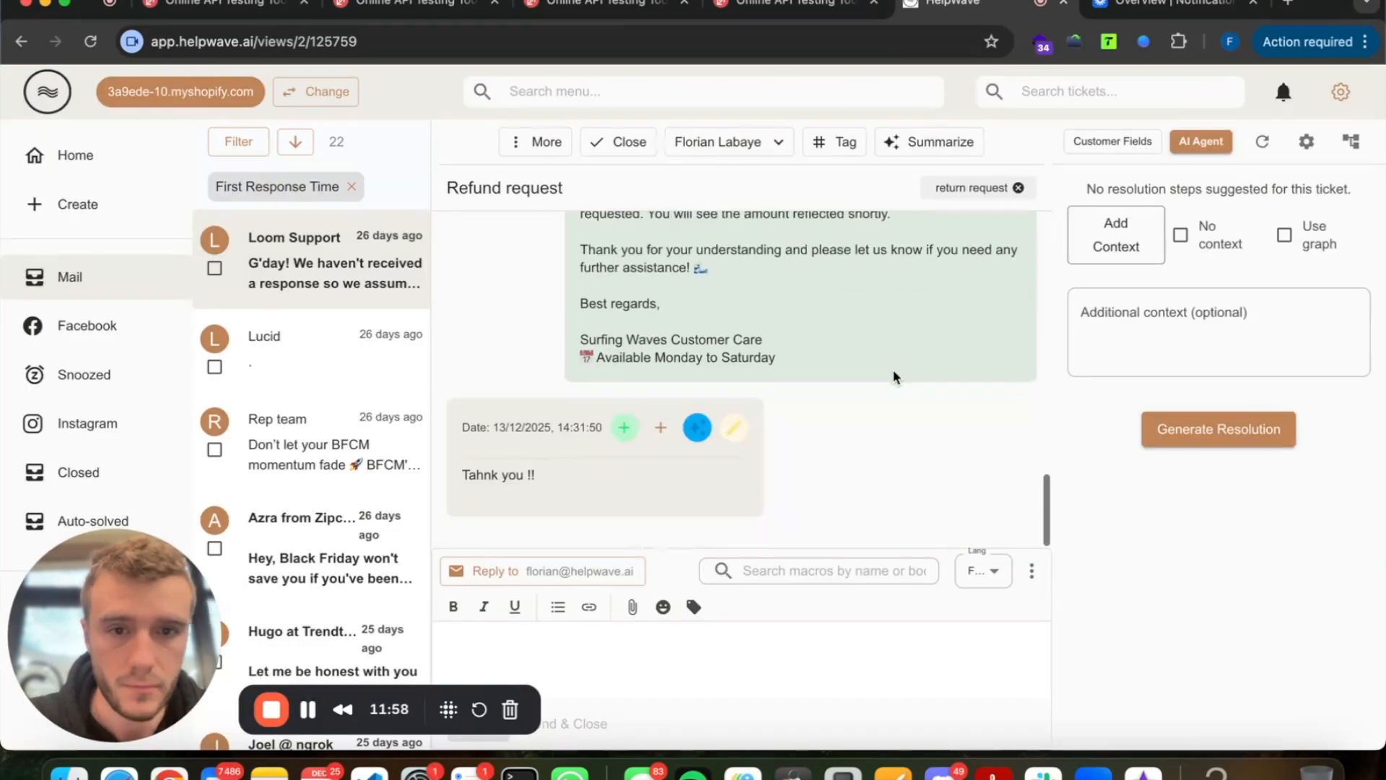
Generate a resolution for the thank-you message with Use graph enabled and check the selected nodes and drafted response.
click(1284, 235)
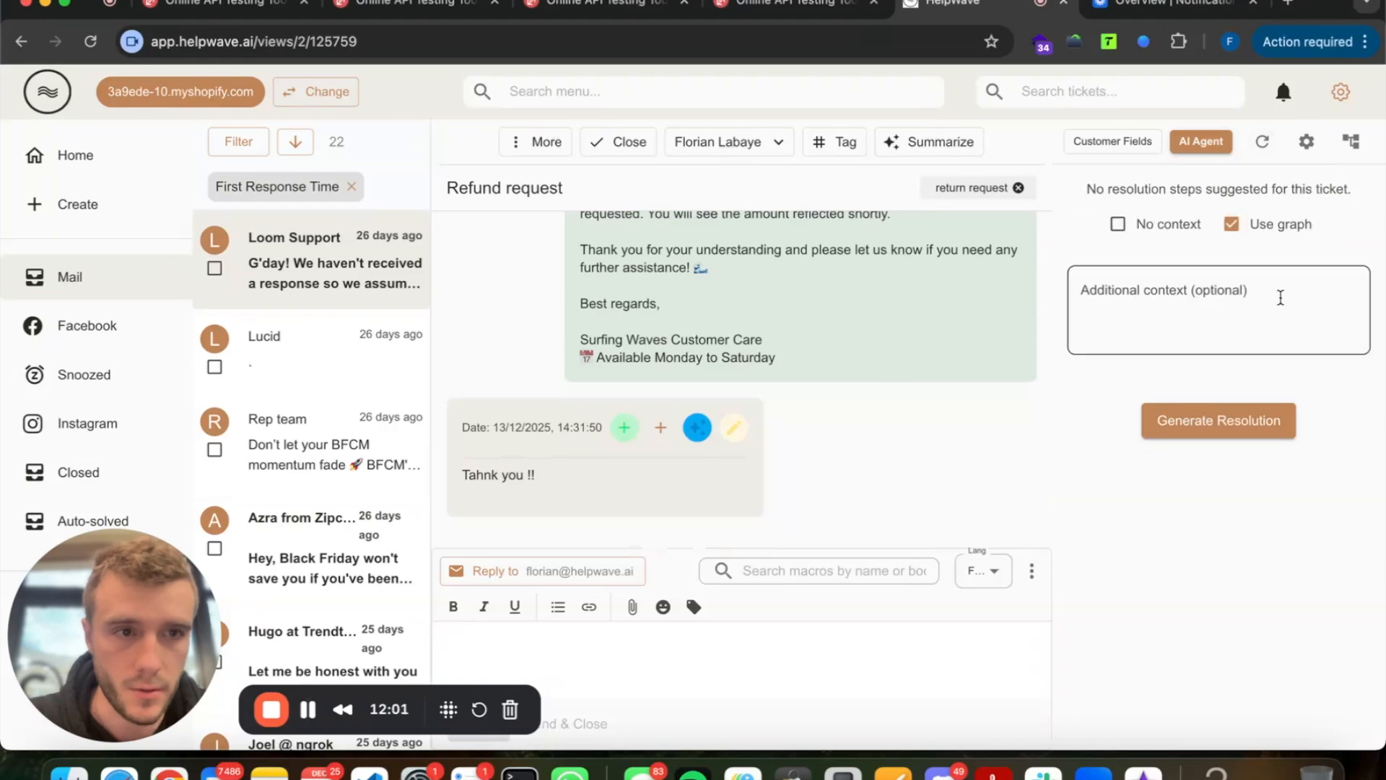
click(1250, 423)
scroll(810, 413, up, 5)
scroll(810, 414, down, 5)
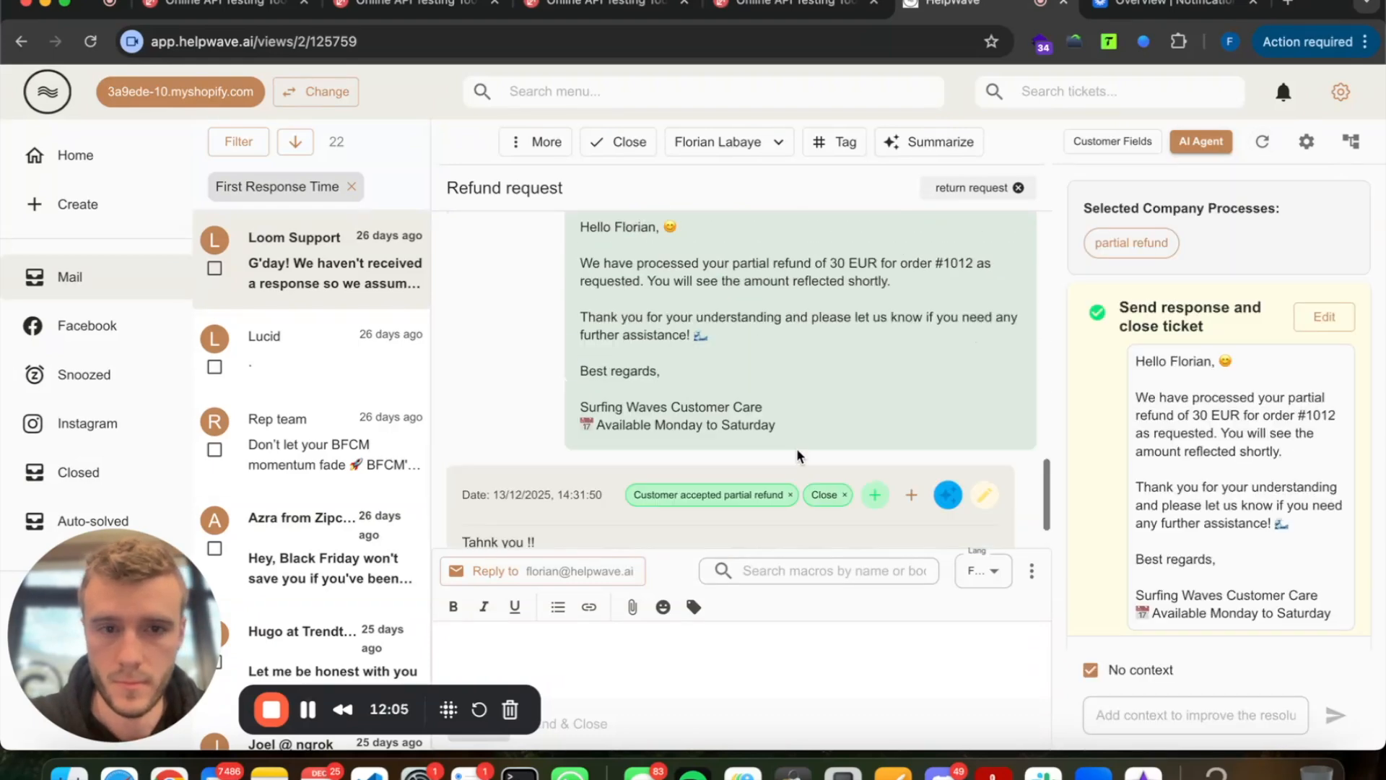
scroll(1098, 434, down, 1)
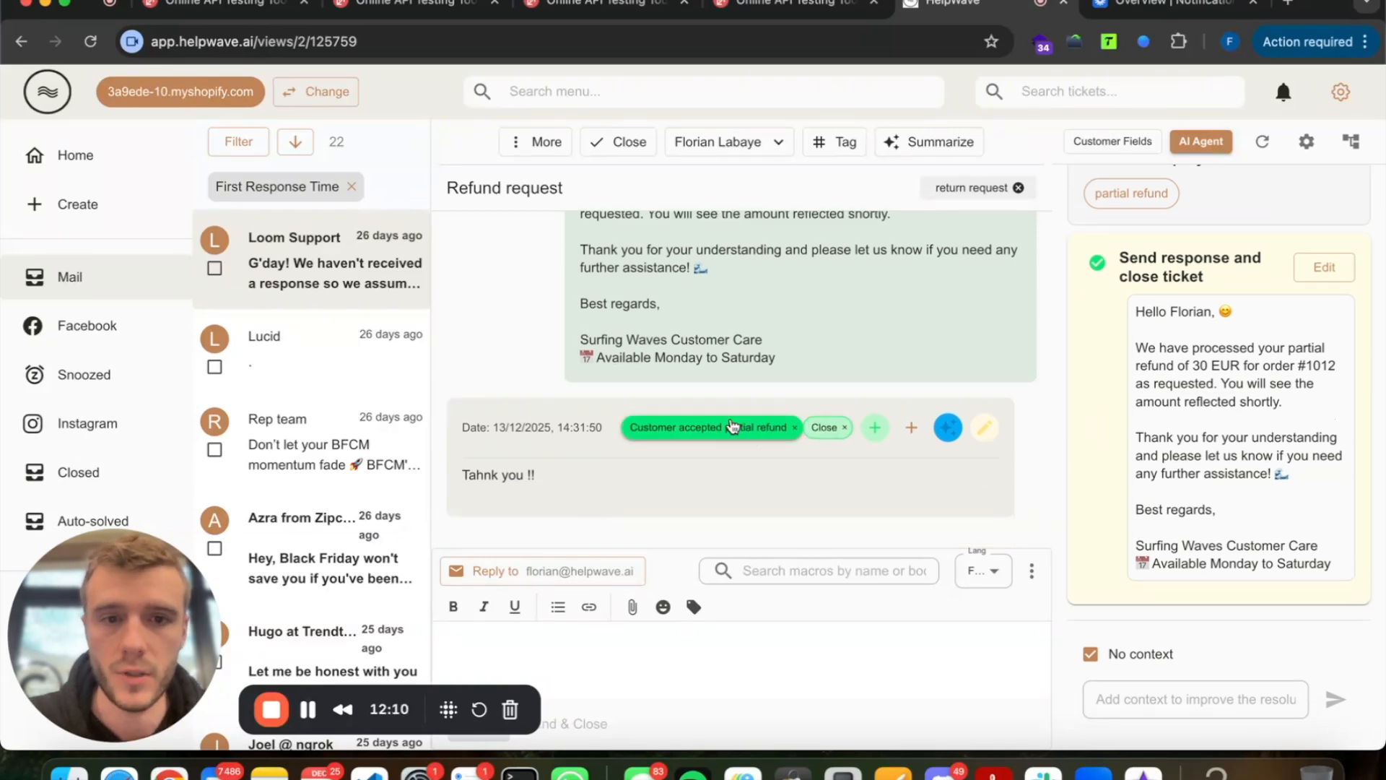
Enable Prevent re-selection on the Customer accepted partial refund node, save the node, and save the workflow schema.
click(730, 419)
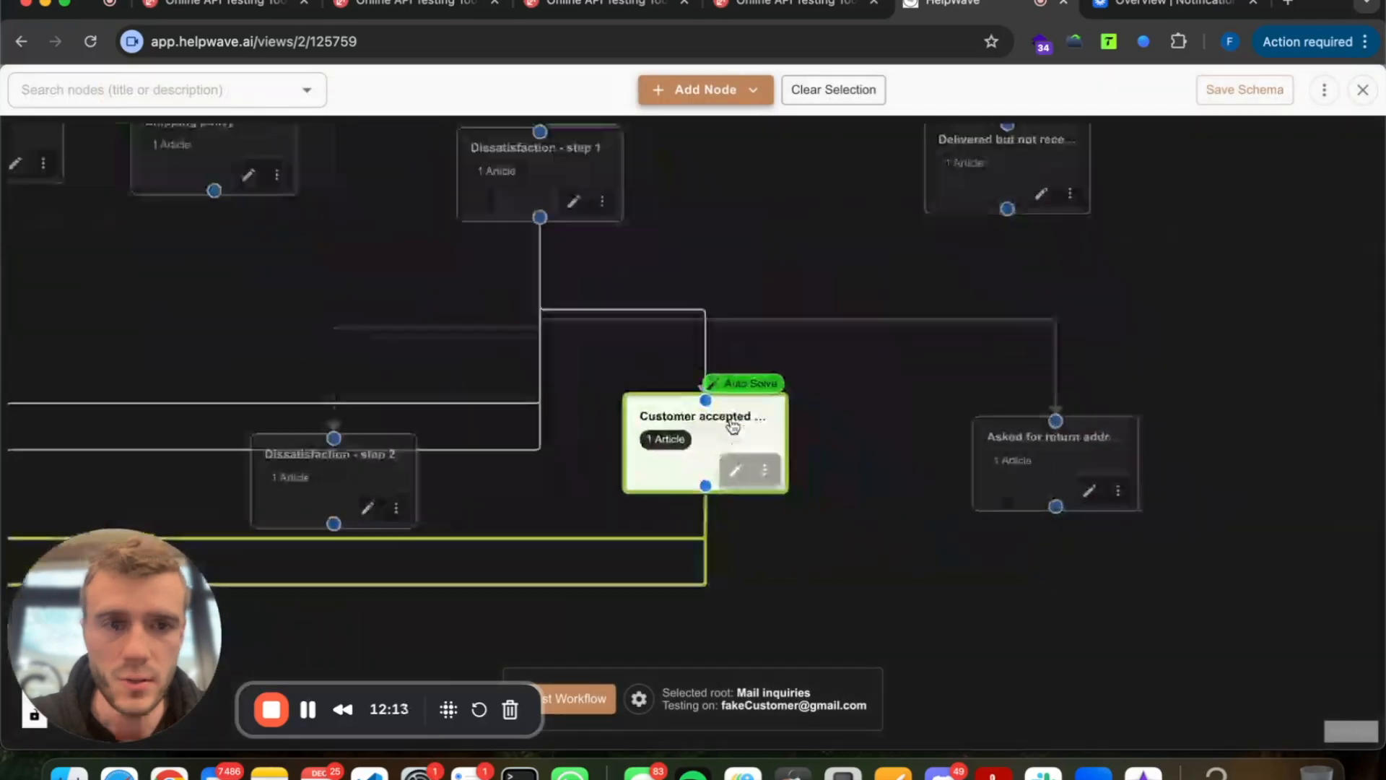
click(725, 467)
scroll(725, 462, down, 3)
click(455, 369)
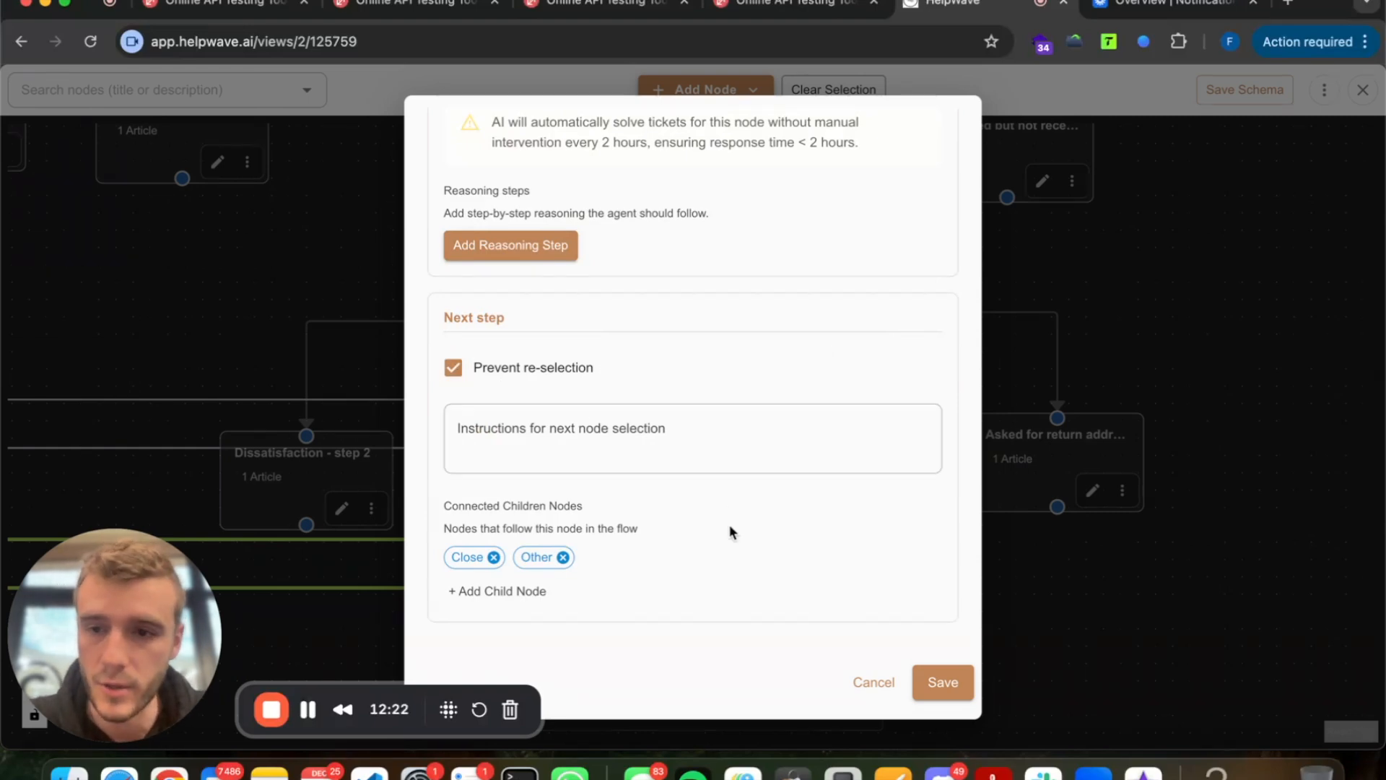
click(917, 680)
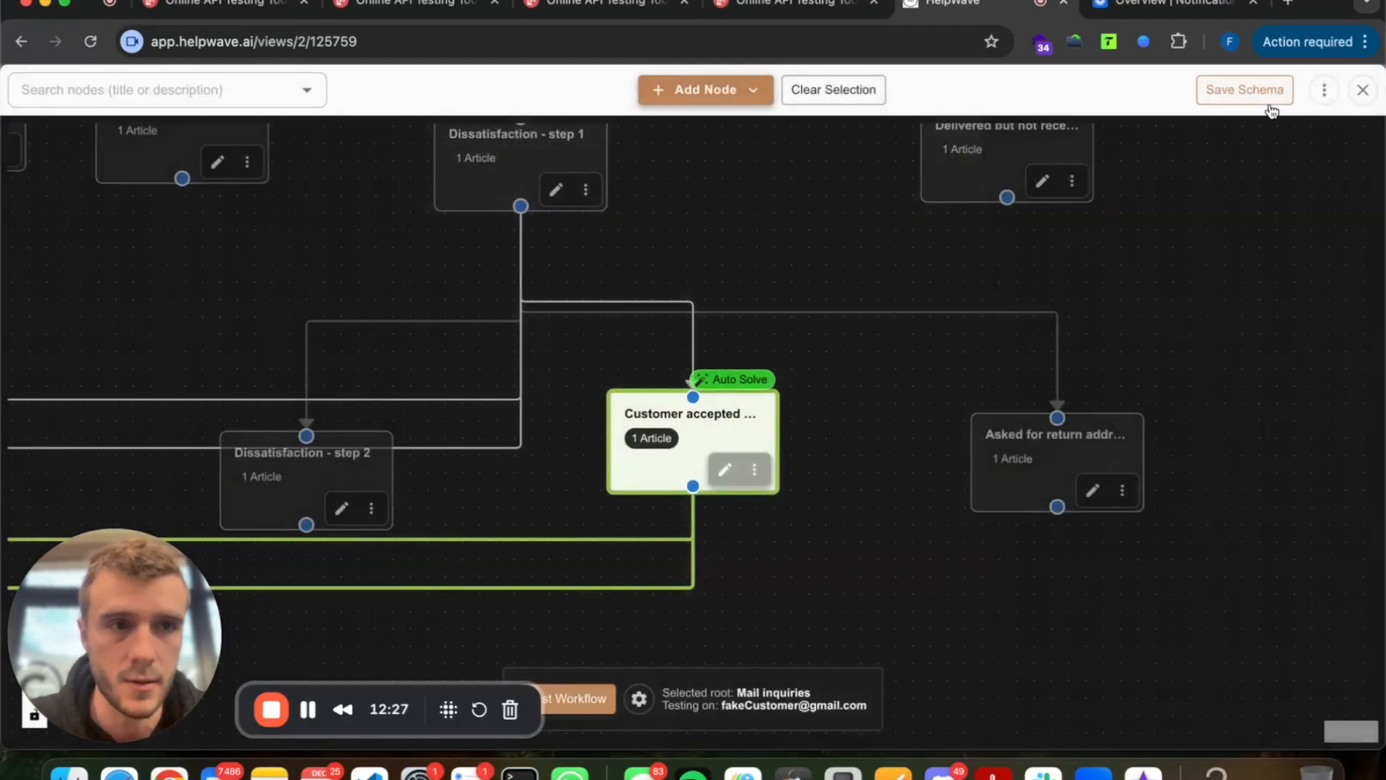
click(1270, 98)
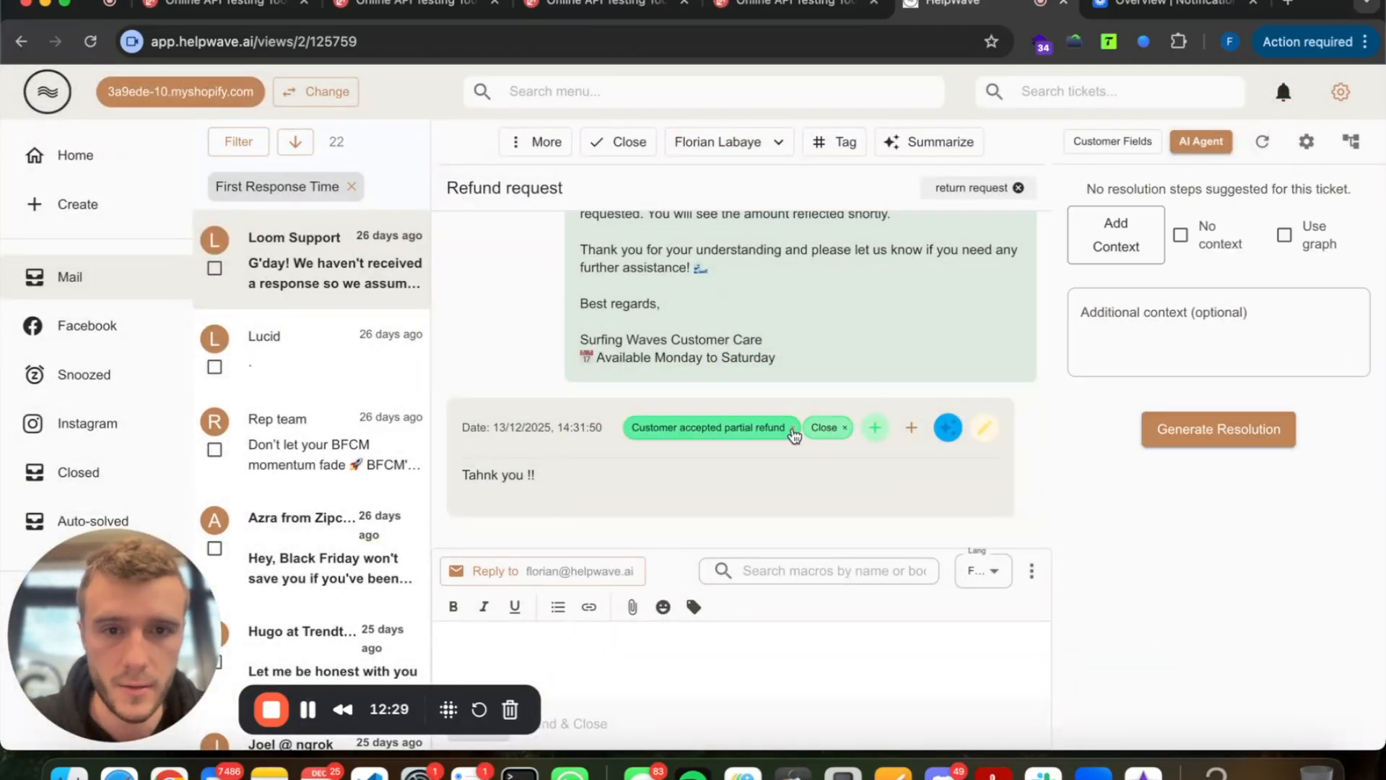
Remove the Customer accepted partial refund and Close nodes from the thank-you message and regenerate the resolution using the graph.
click(790, 428)
click(676, 429)
click(1315, 237)
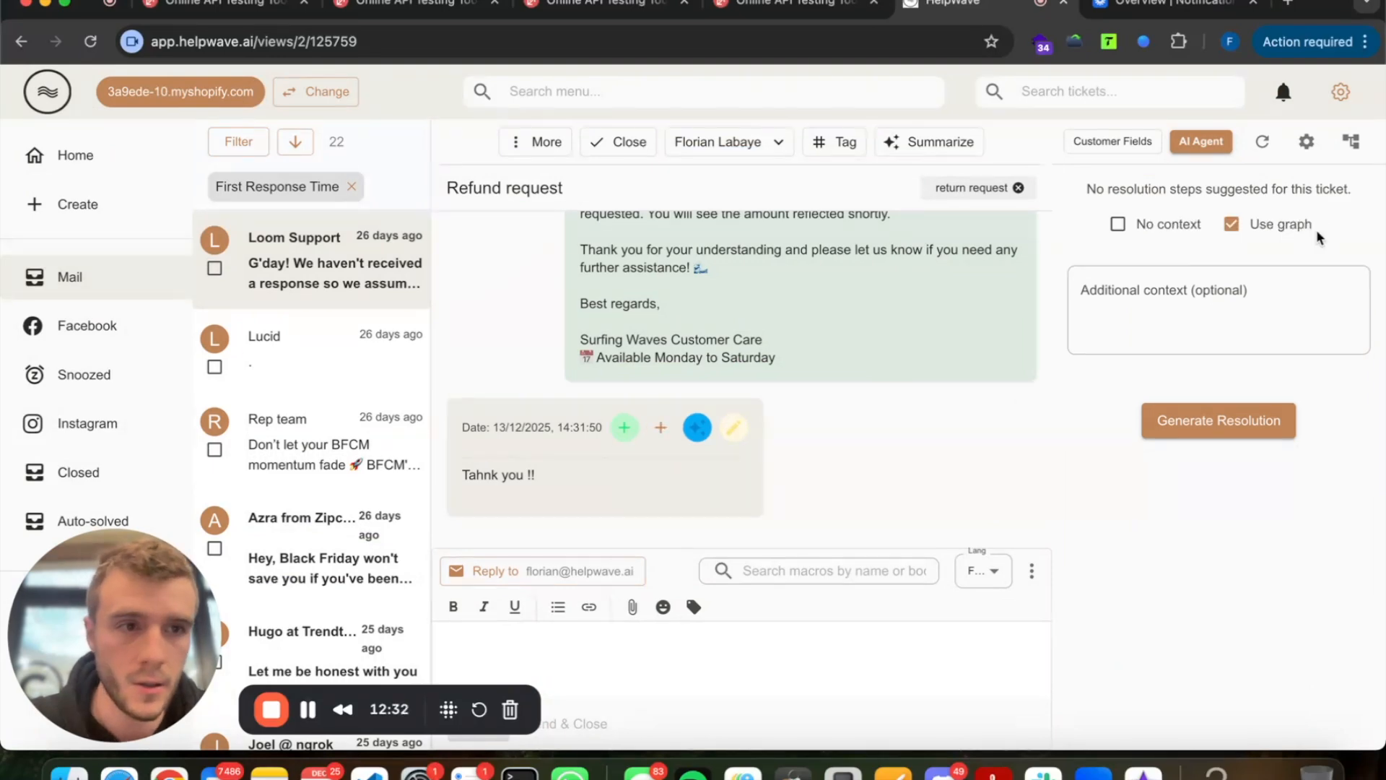
click(1223, 424)
Compare the nodes assigned to the partial refund acceptance and the thank-you message, and check the suggested action.
scroll(603, 419, up, 4)
scroll(599, 410, up, 1)
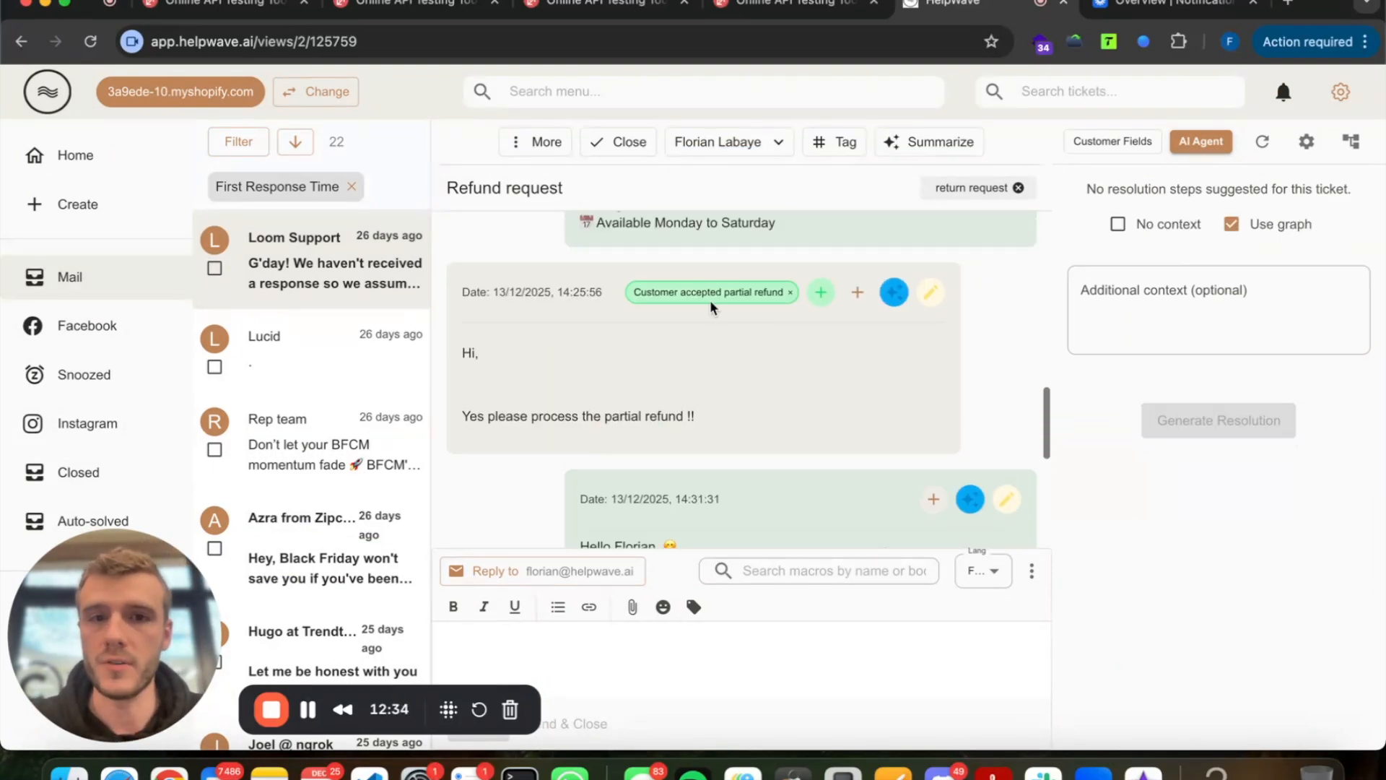
scroll(696, 381, down, 4)
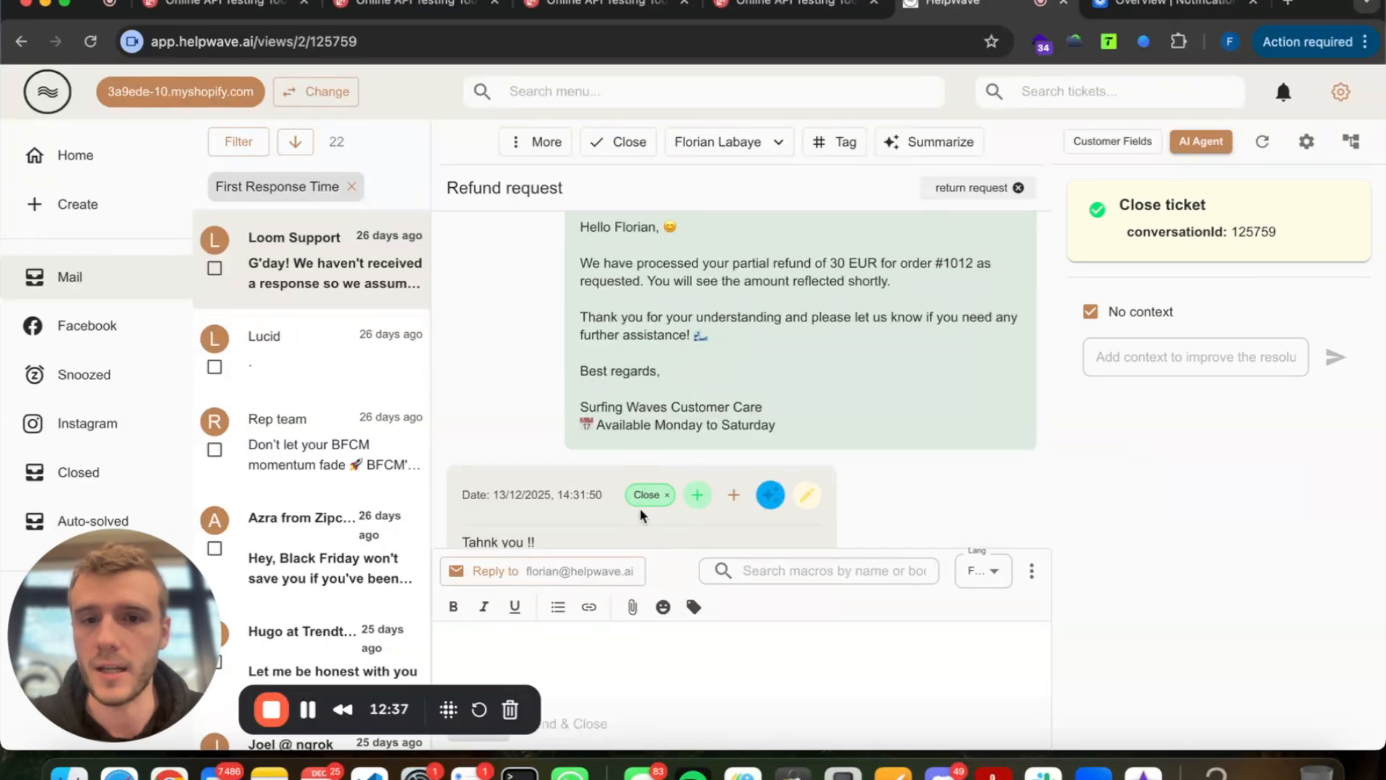
scroll(643, 518, down, 1)
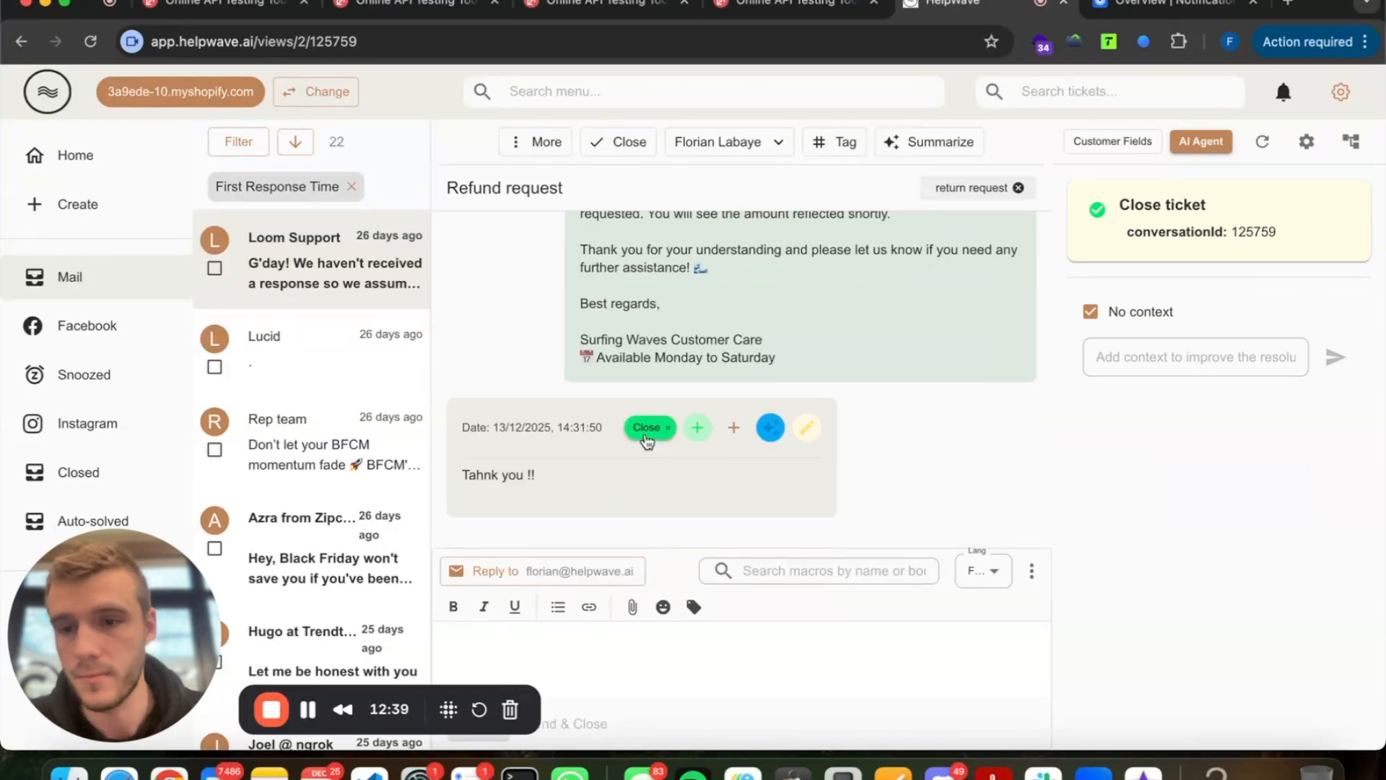
drag(1118, 205, 1239, 313)
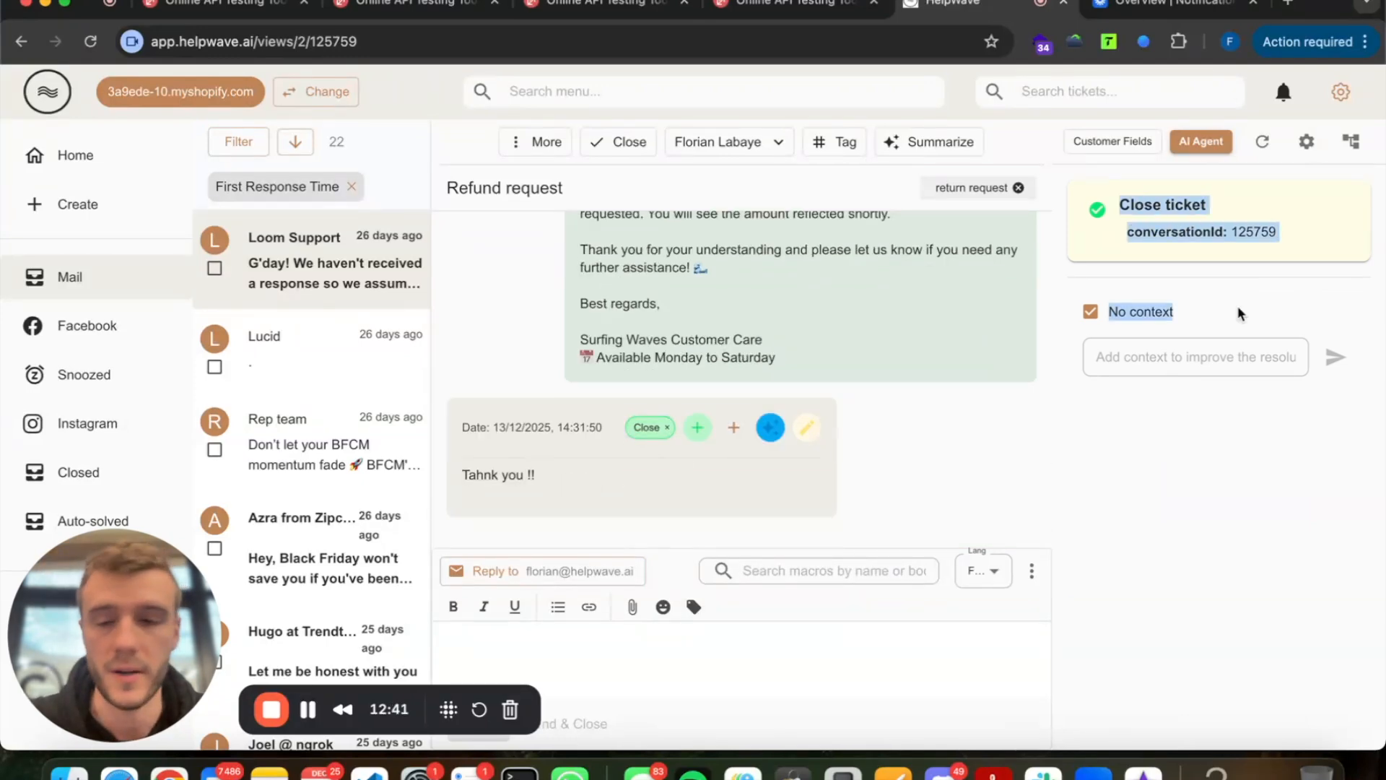
Inspect the Close node's settings from the thank-you message's node tag, and leave the graph editor.
click(645, 426)
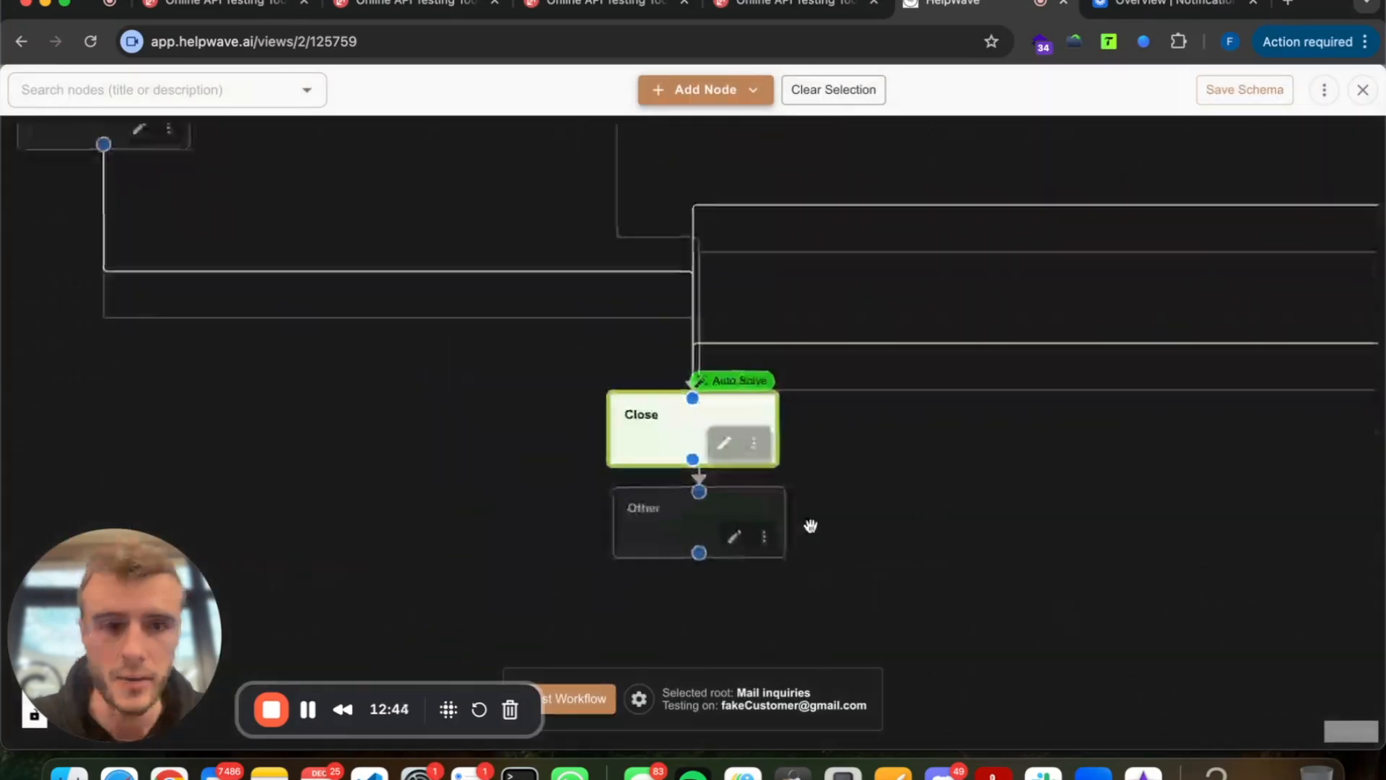
click(725, 440)
scroll(693, 390, down, 3)
click(1013, 417)
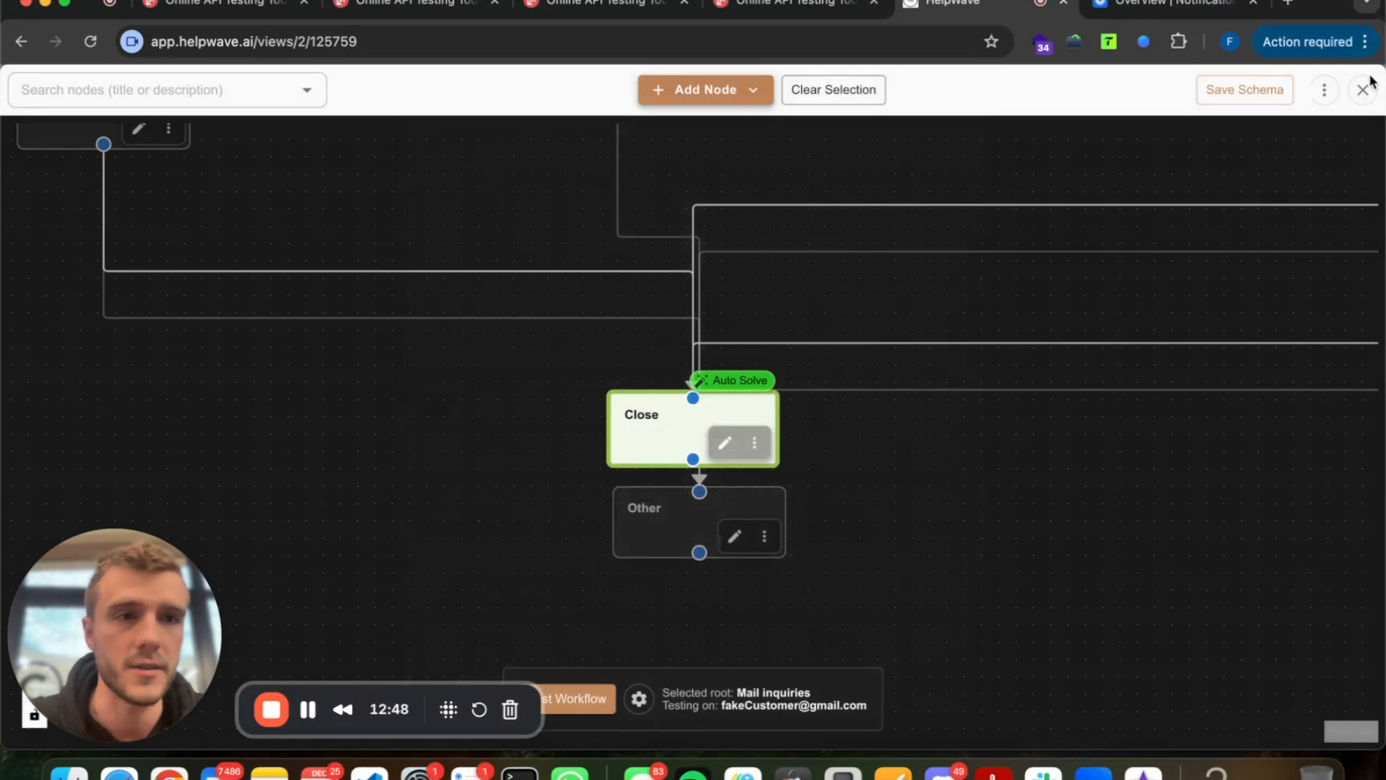
click(1368, 85)
Examine Agent Analytics for actions over time, the AI-only versus human-involved share, and the action rate per conversation.
scroll(904, 278, up, 3)
scroll(904, 278, down, 1)
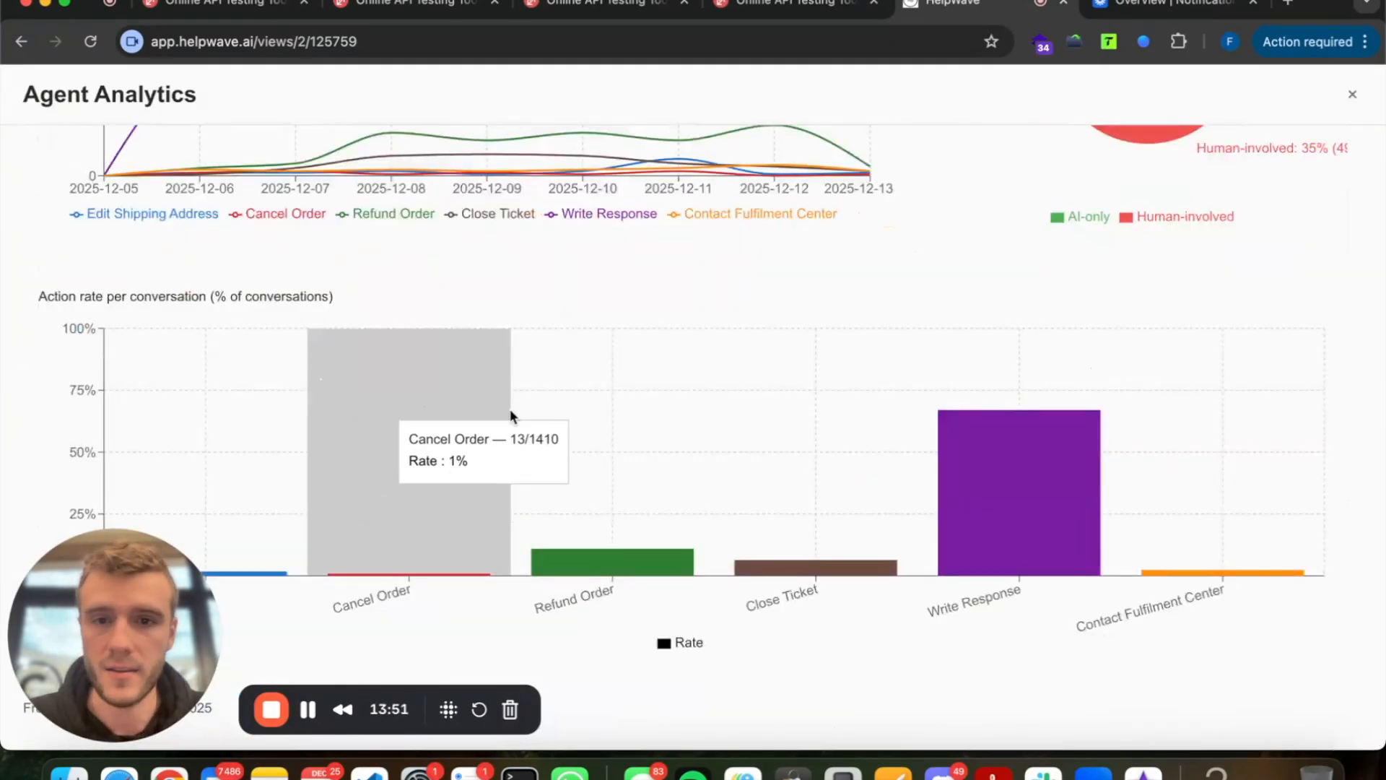
scroll(510, 408, up, 5)
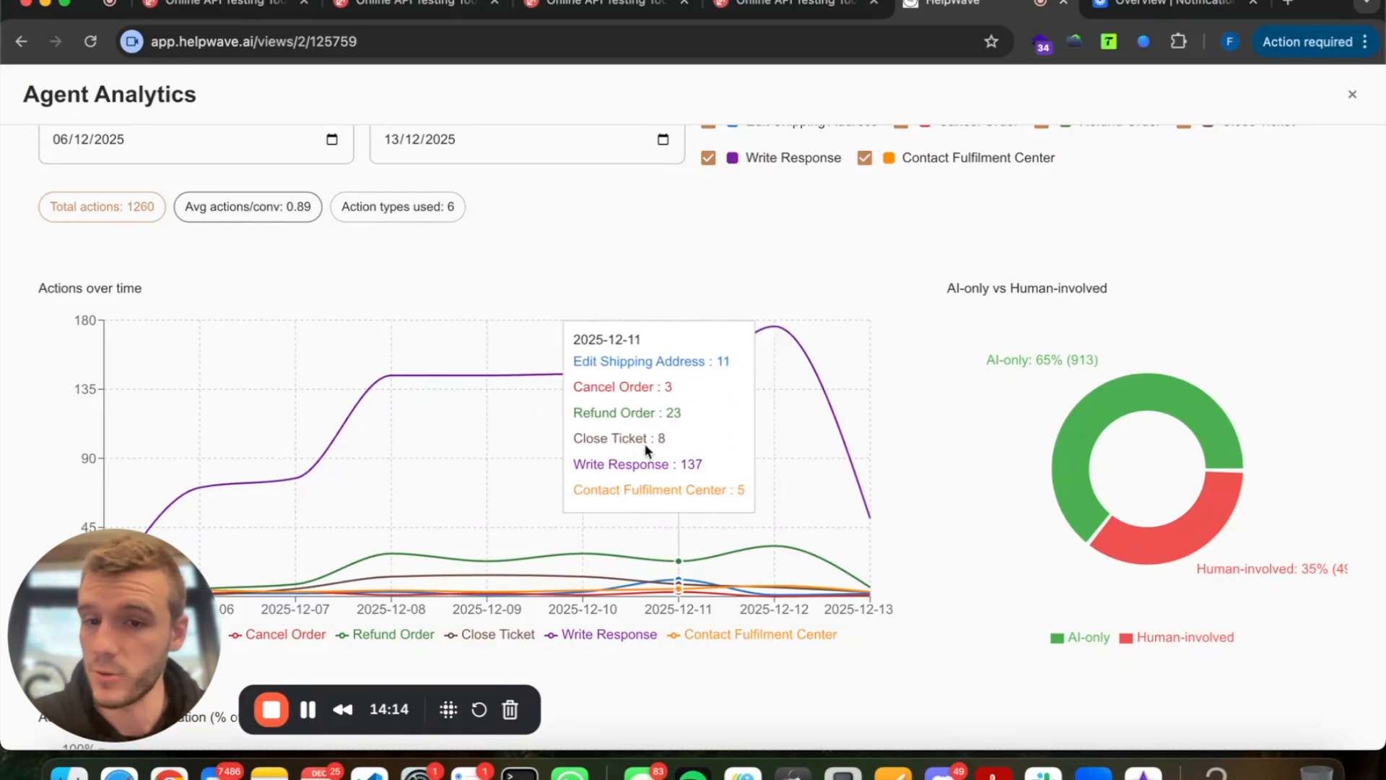
scroll(744, 465, down, 5)
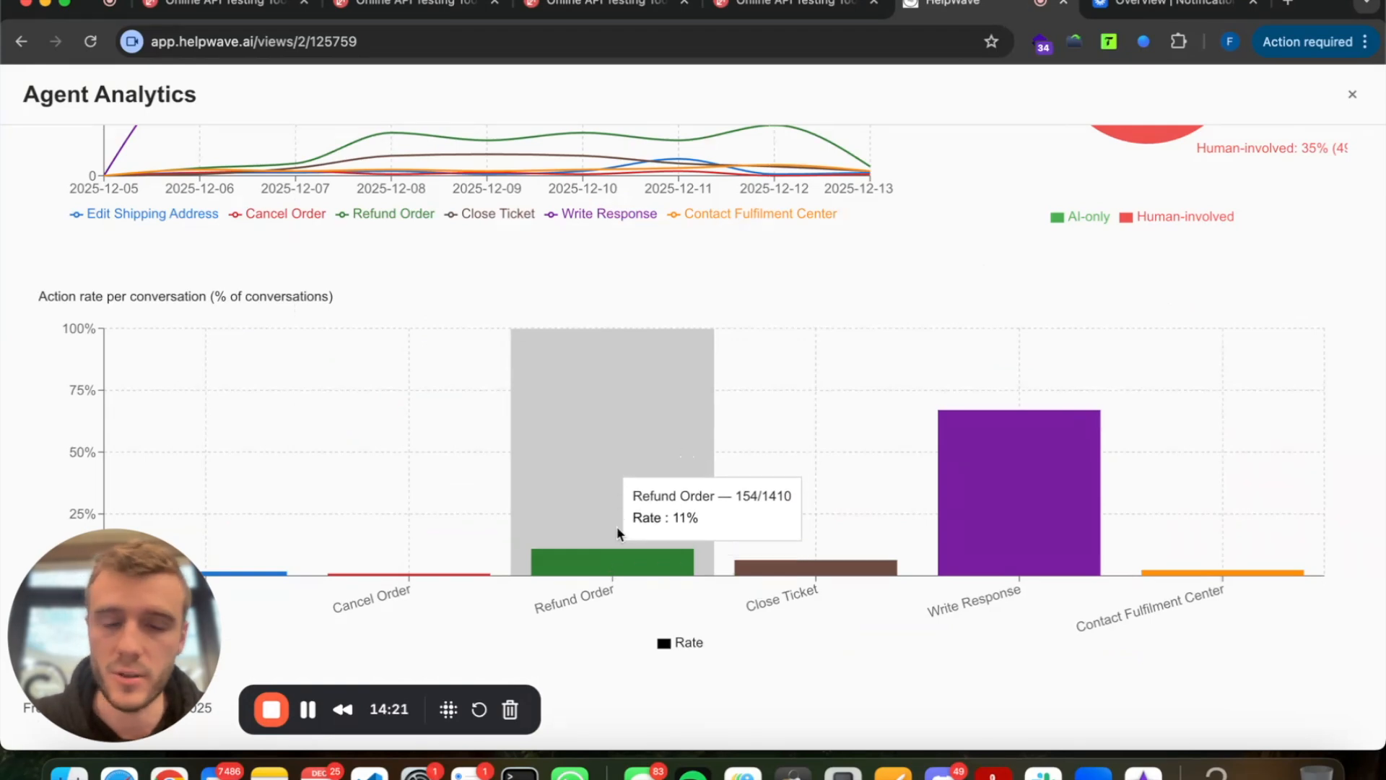
scroll(617, 534, up, 1)
scroll(617, 534, down, 1)
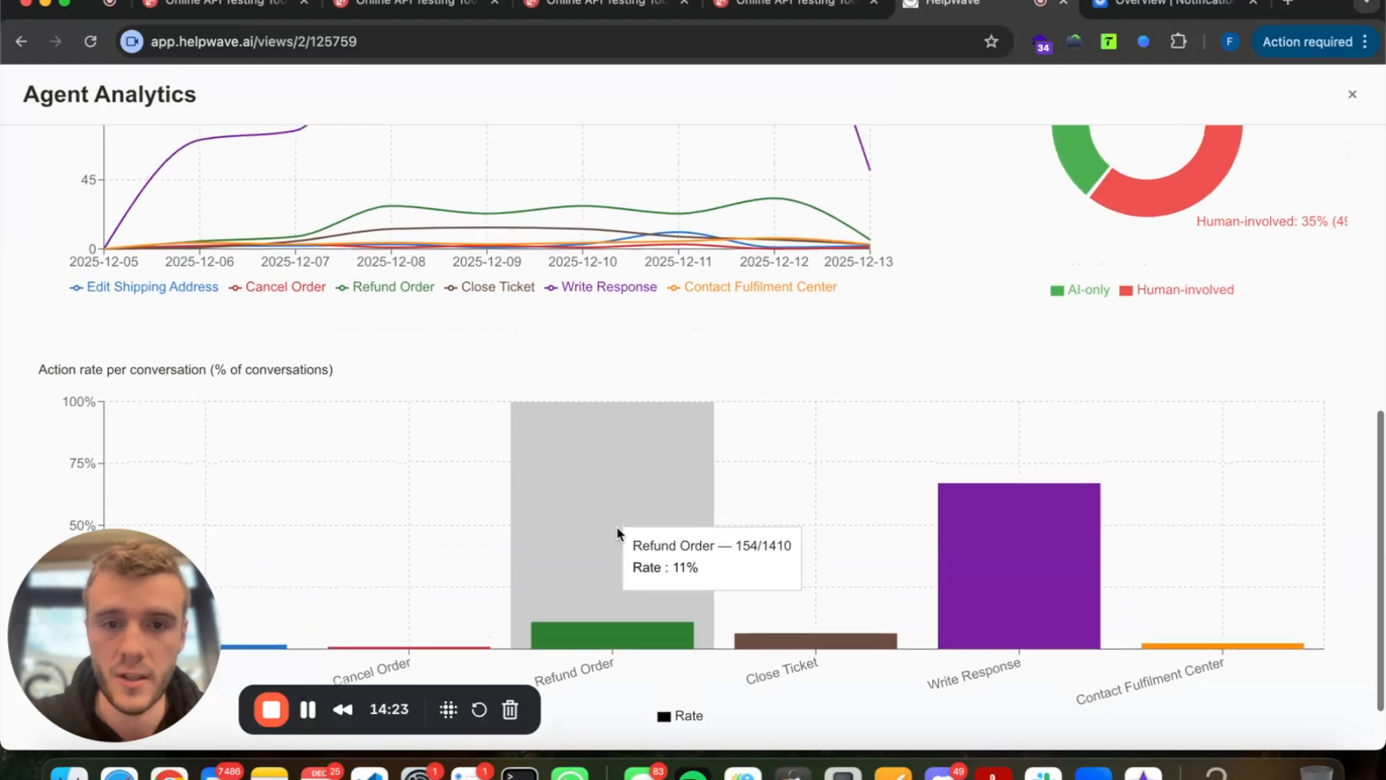